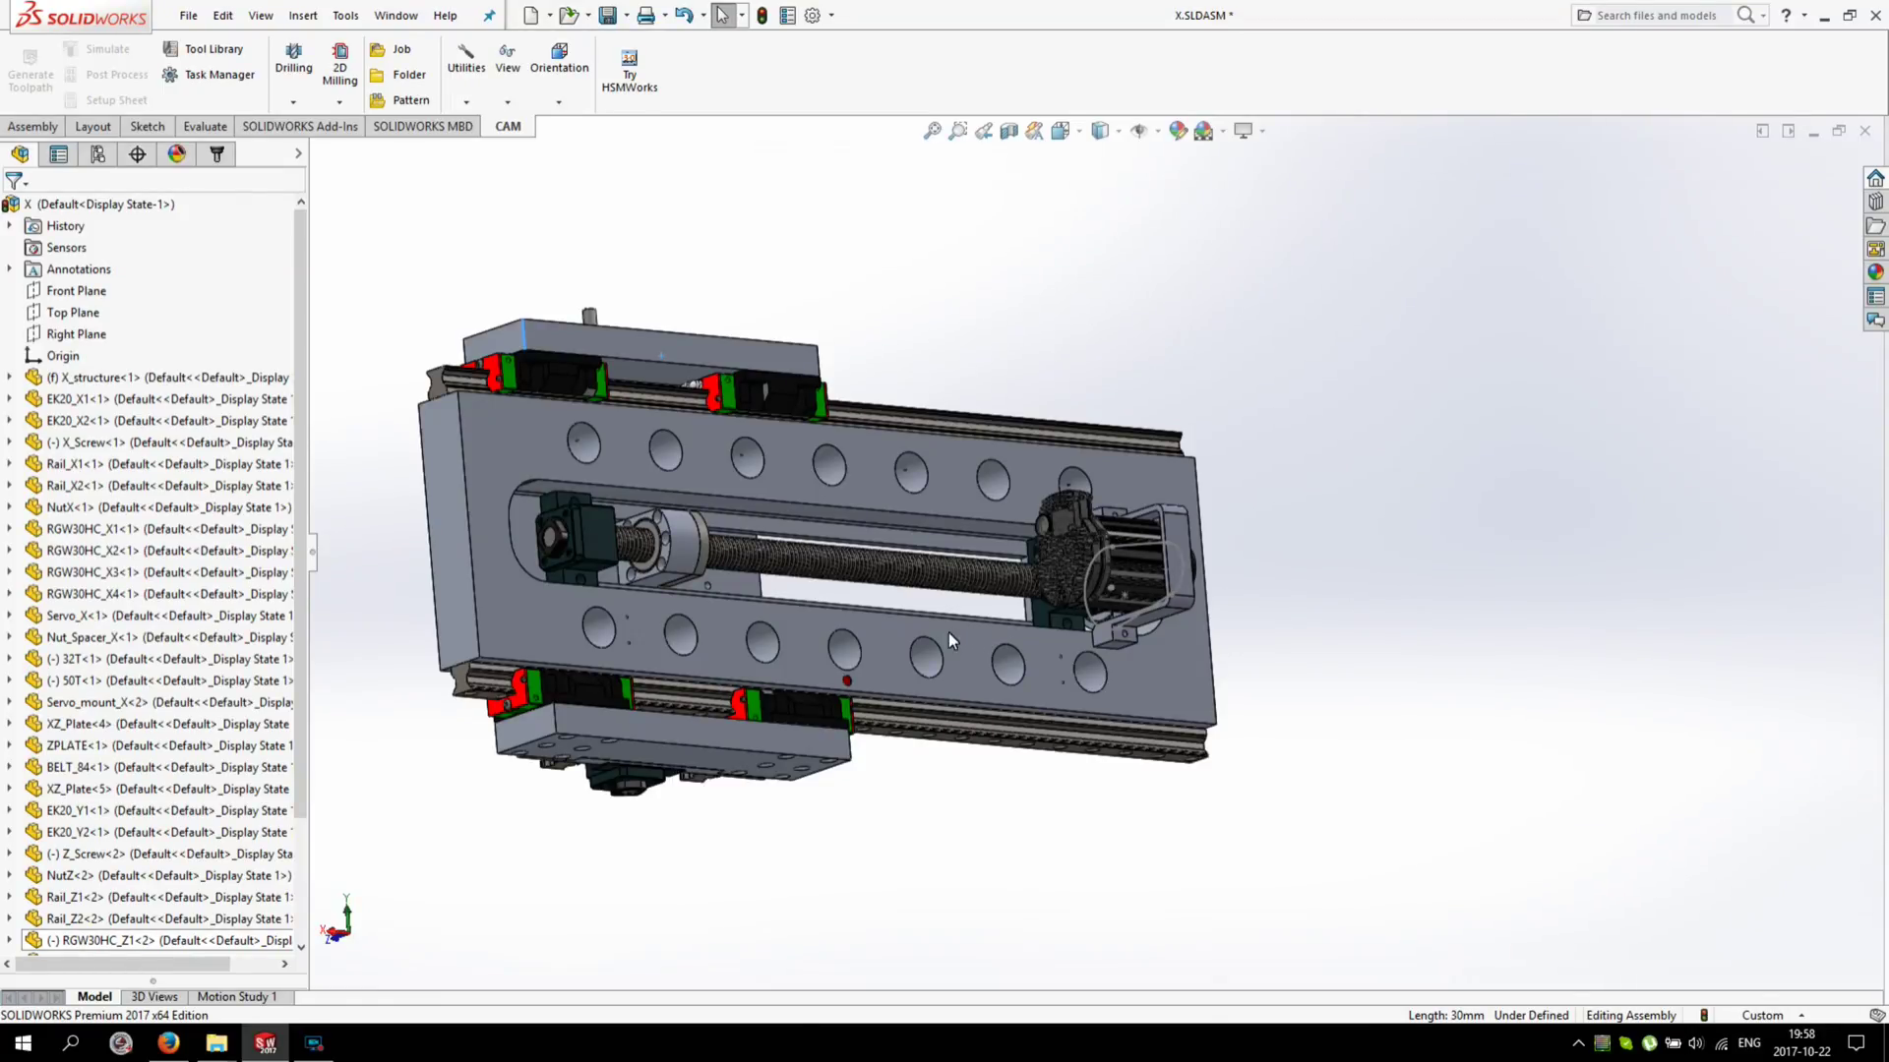
# Switch to the Back view and drag the ball-screw nut and carriage to the screw's right end.
pyautogui.hotkey('ctrl', '2')
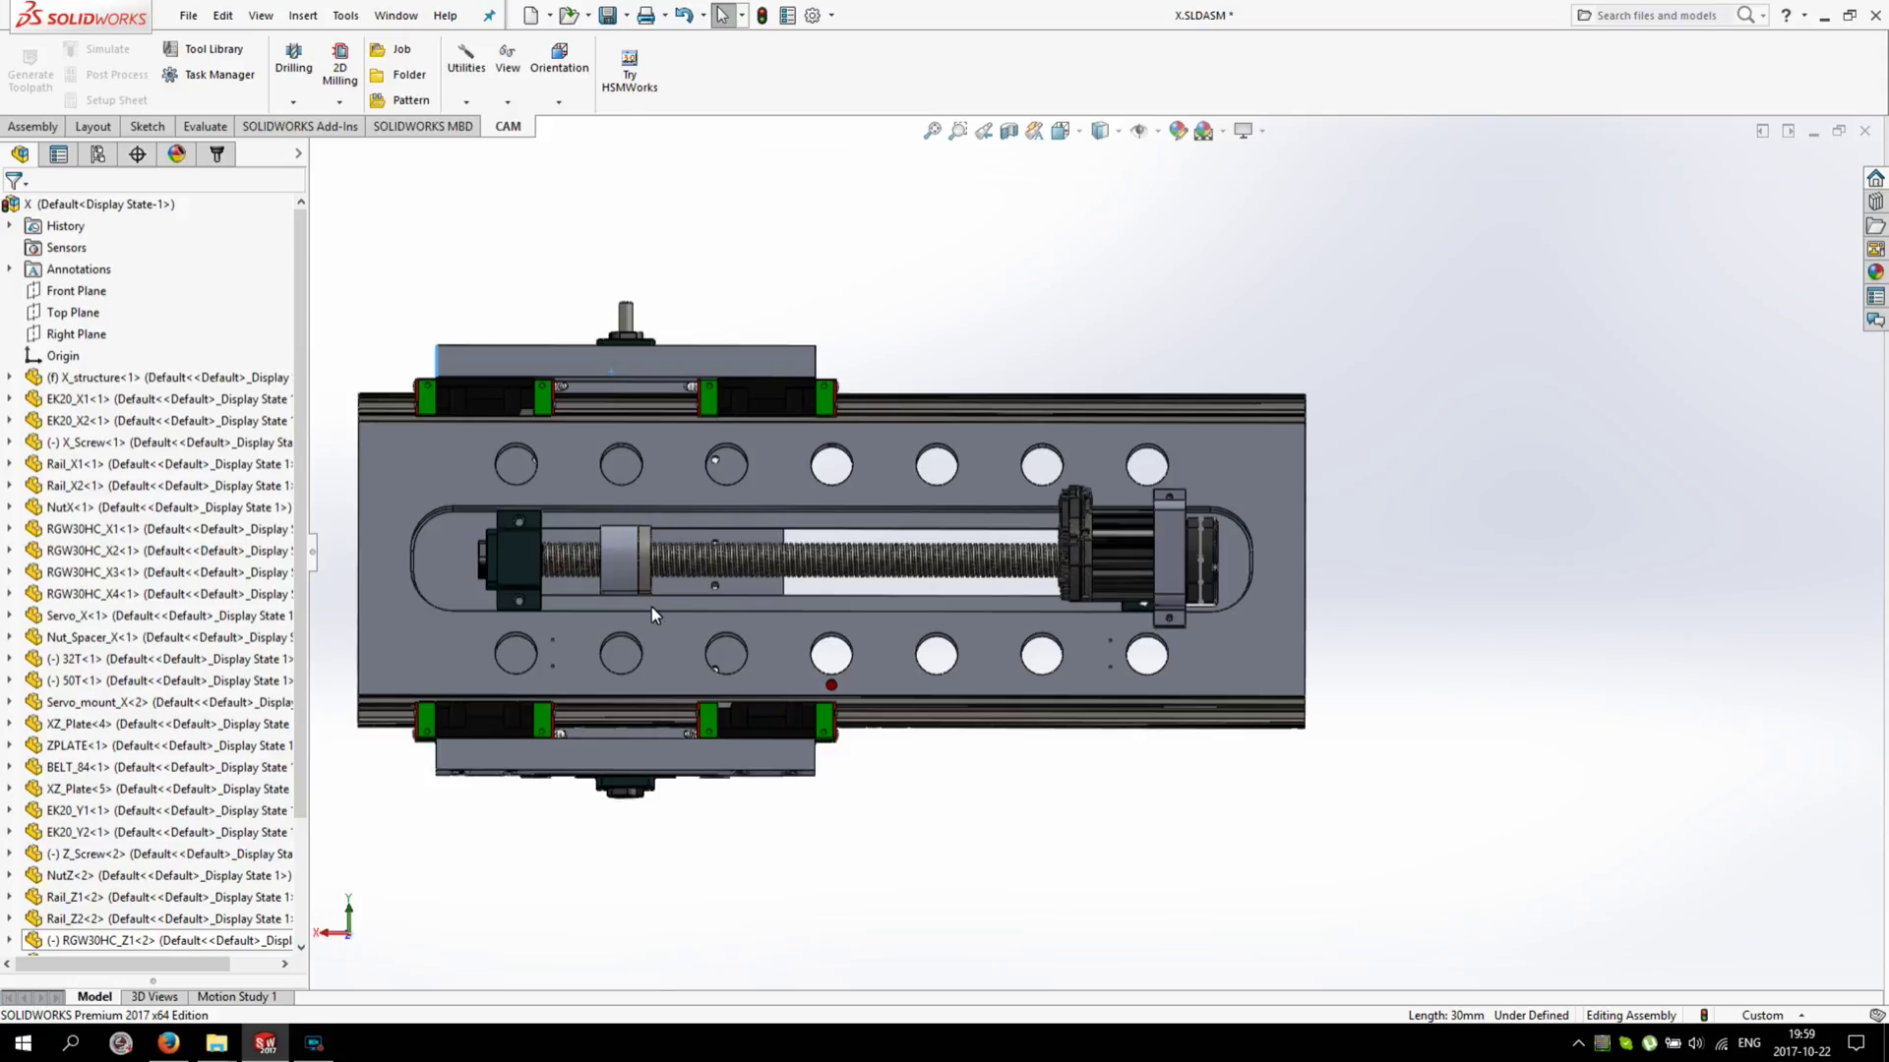
pyautogui.click(630, 559)
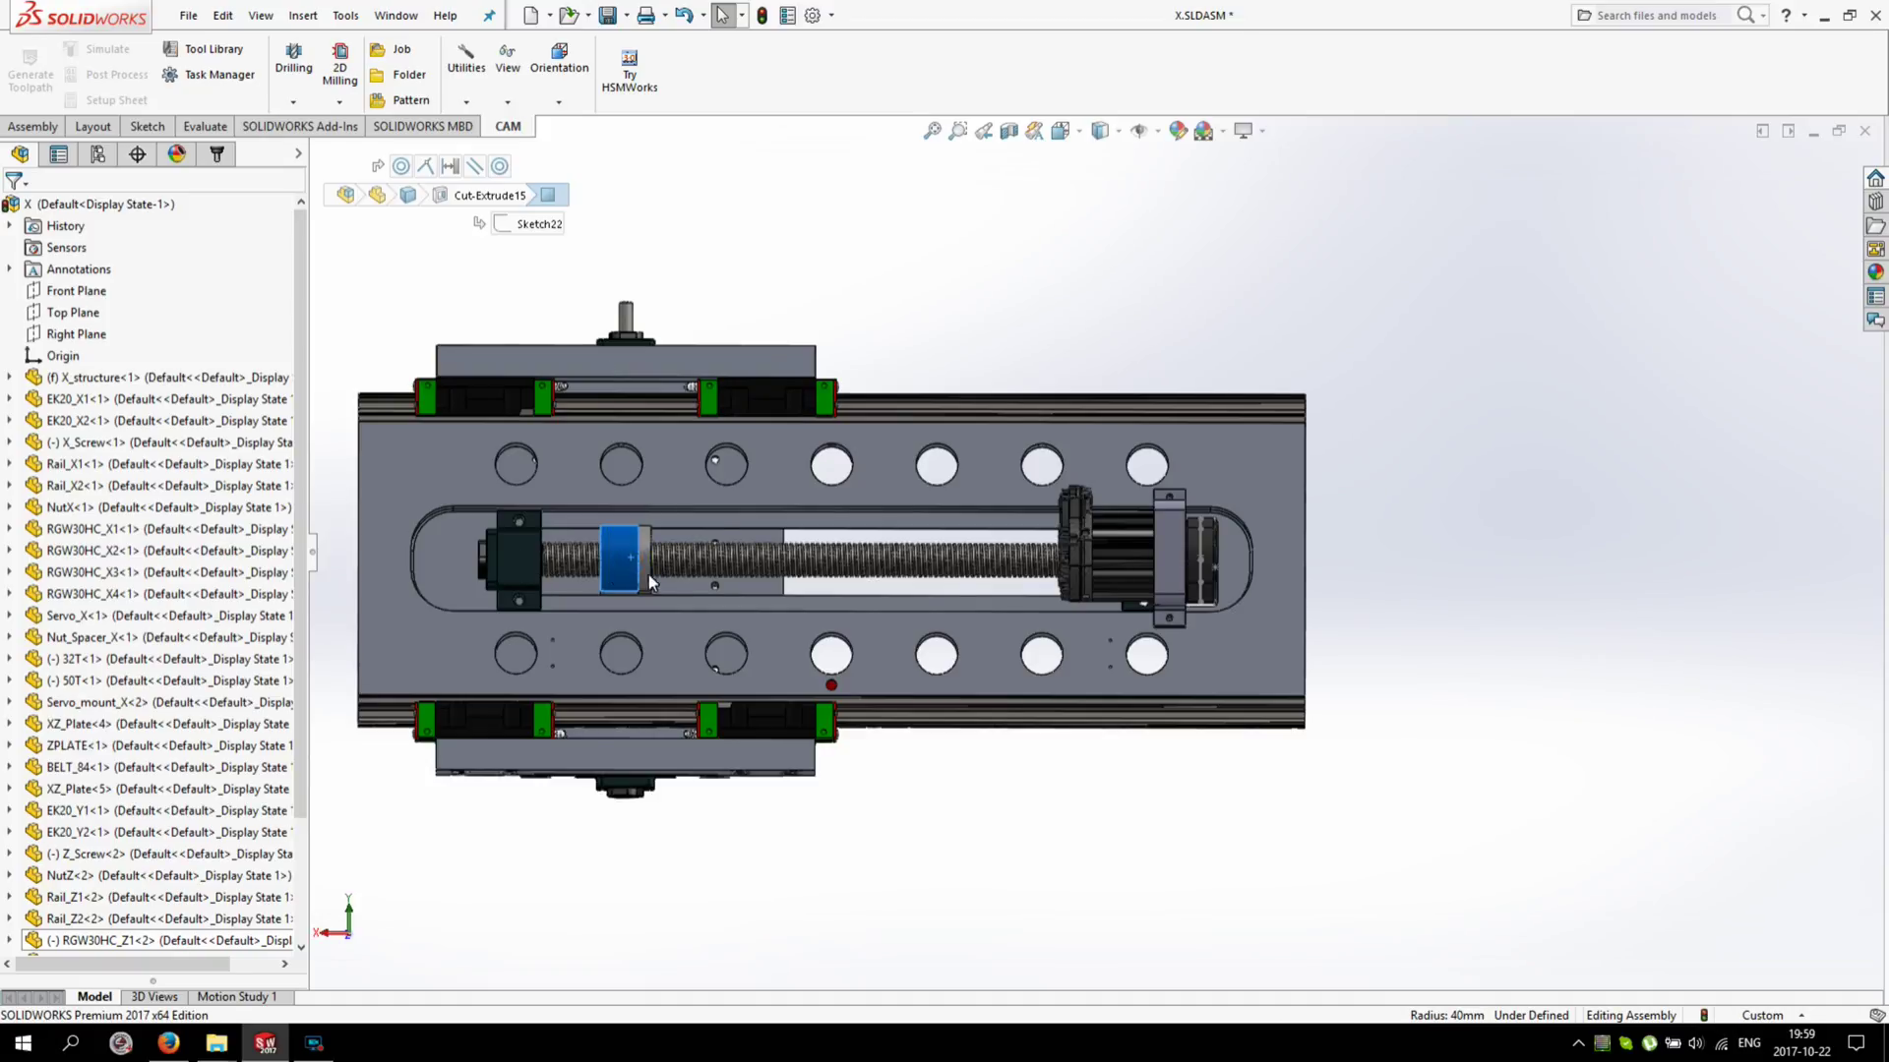
pyautogui.moveTo(635, 561); pyautogui.dragTo(439, 560)
pyautogui.moveTo(616, 554); pyautogui.dragTo(1232, 559)
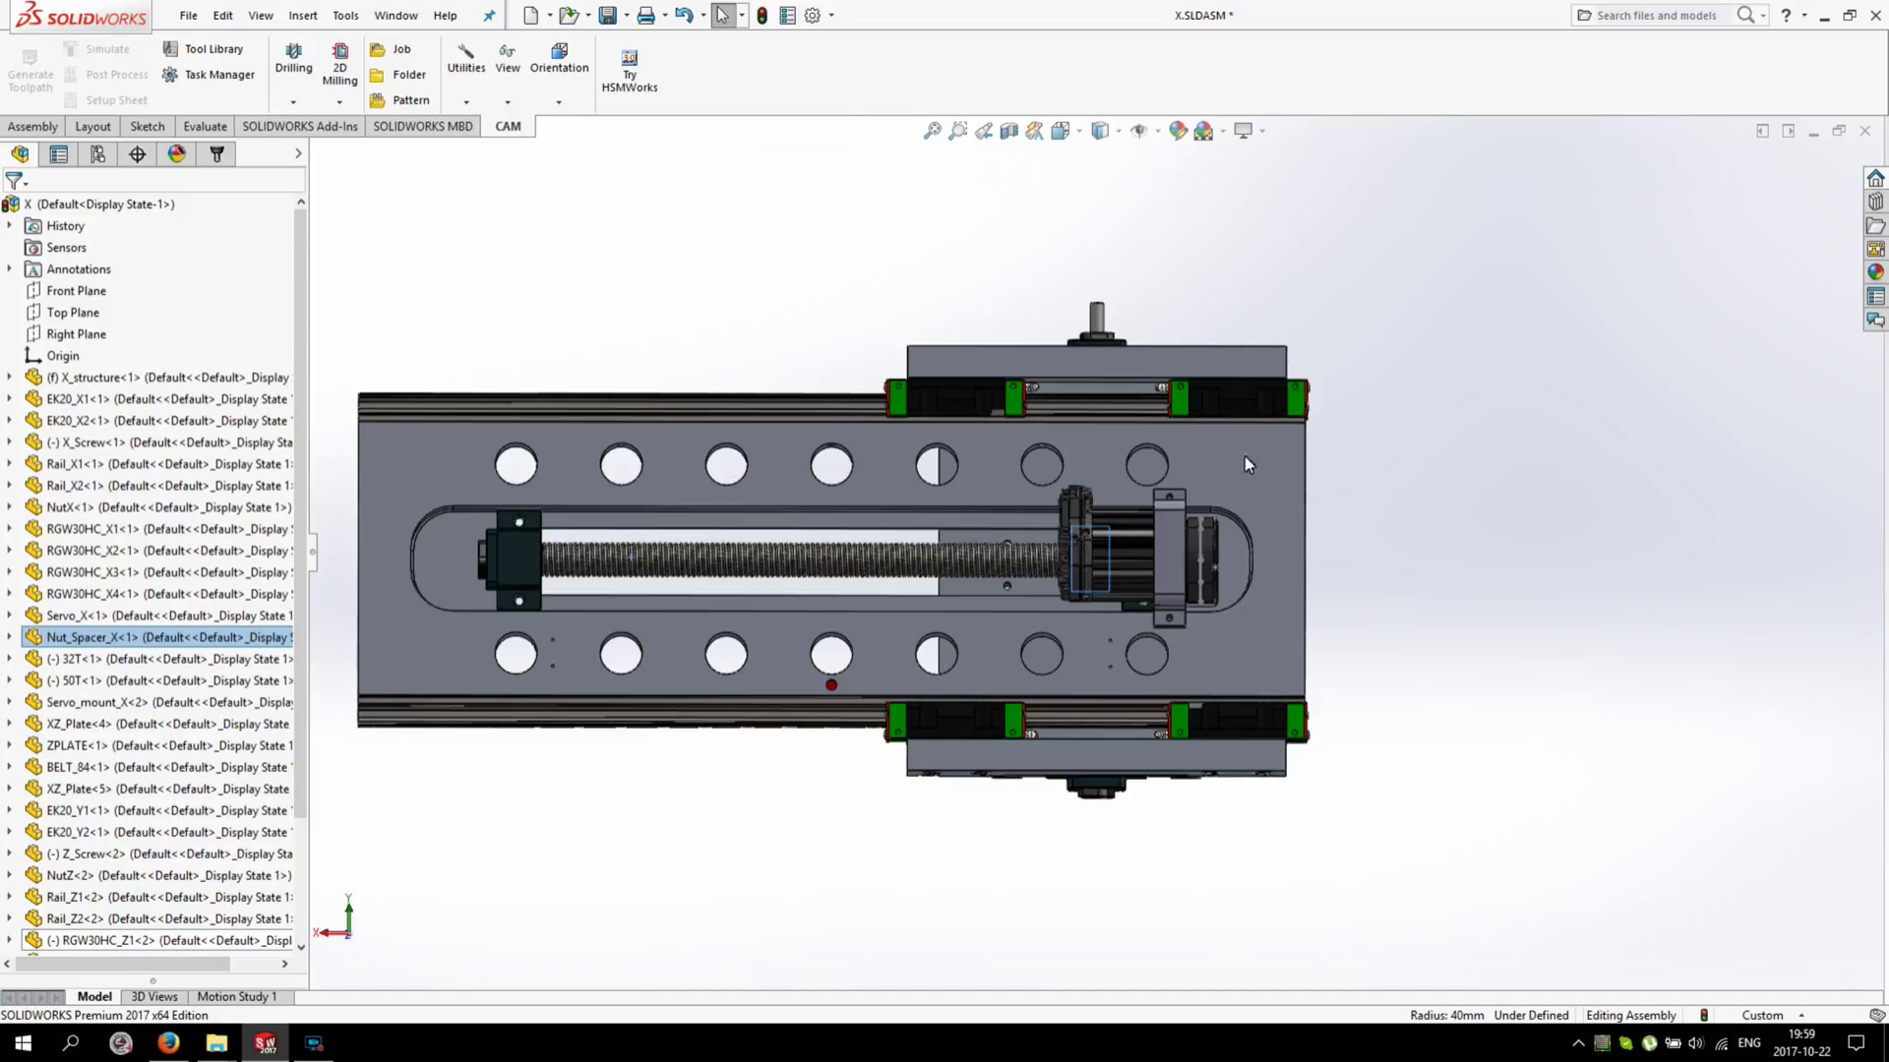
# Orbit the assembly to an angled 3D view and select the ball screw shaft.
pyautogui.moveTo(1129, 542); pyautogui.dragTo(1232, 538, button='middle')
pyautogui.scroll(-3, 1232, 539)
pyautogui.scroll(-3, 727, 579)
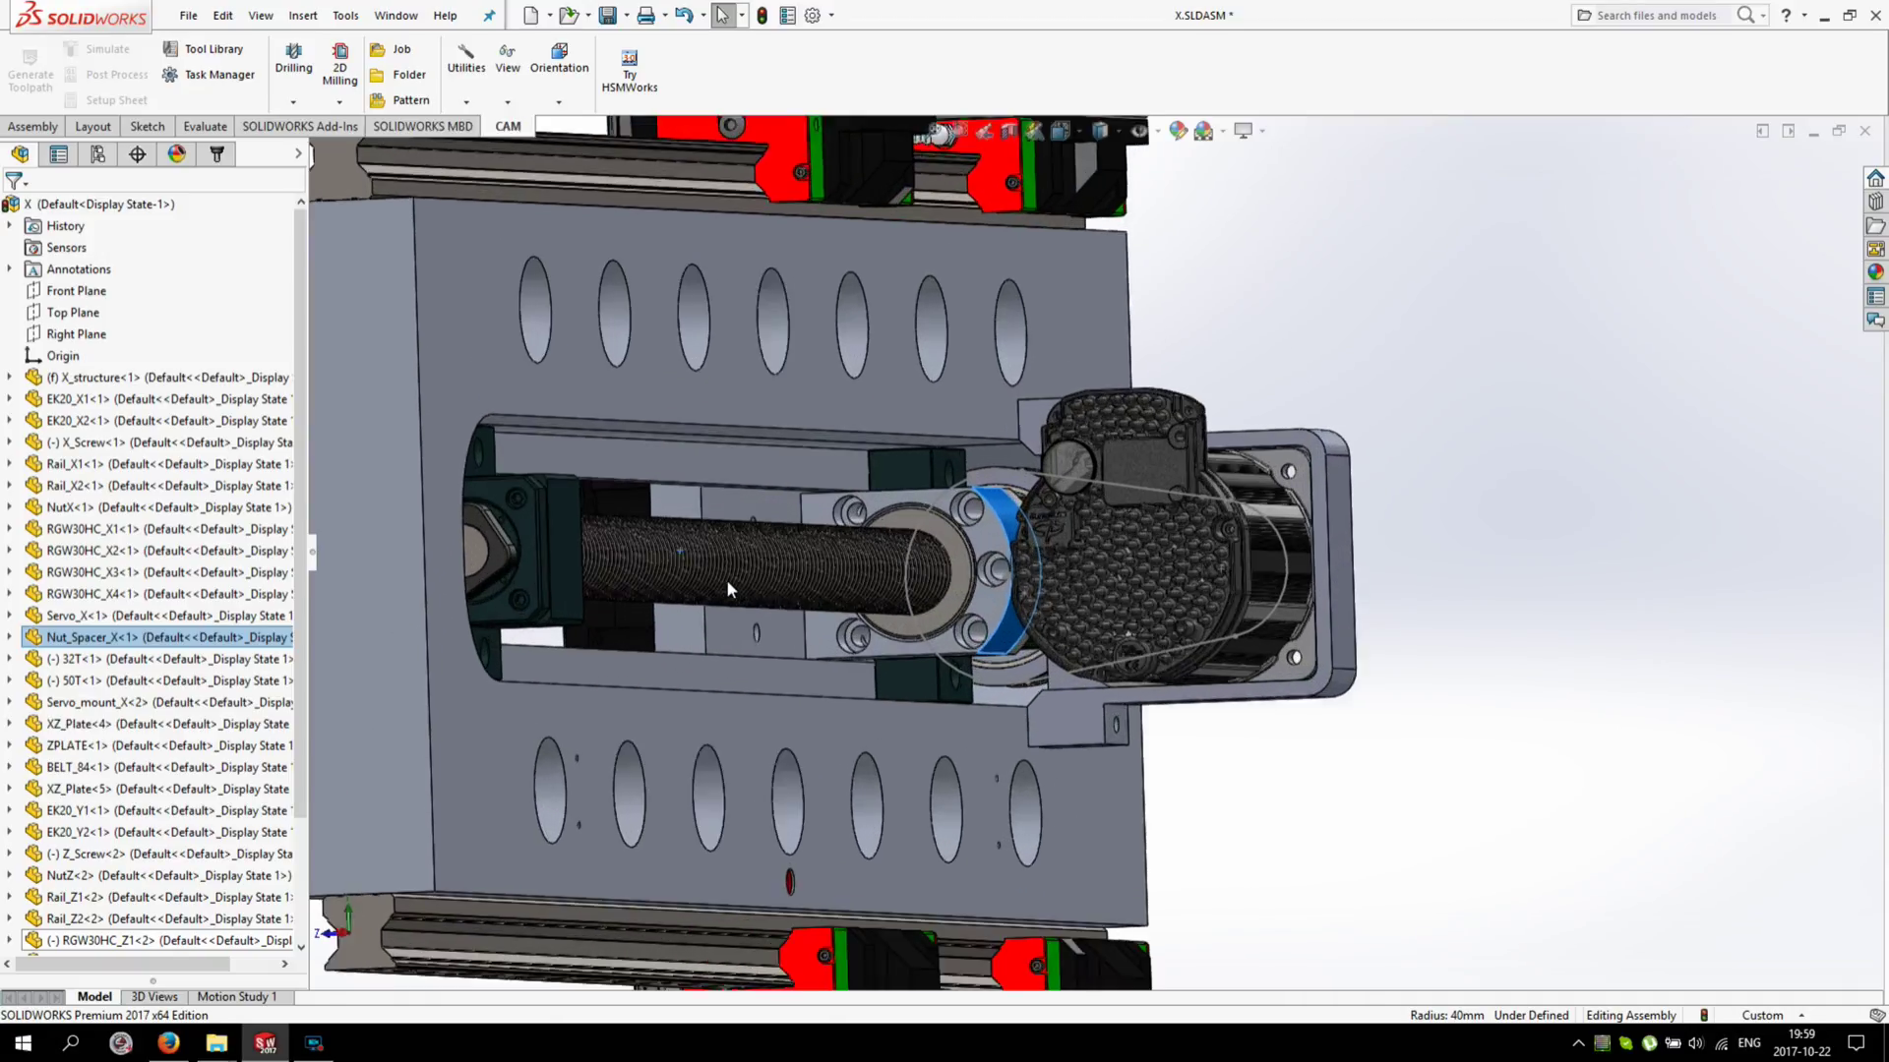
pyautogui.click(740, 569)
pyautogui.scroll(5, 699, 435)
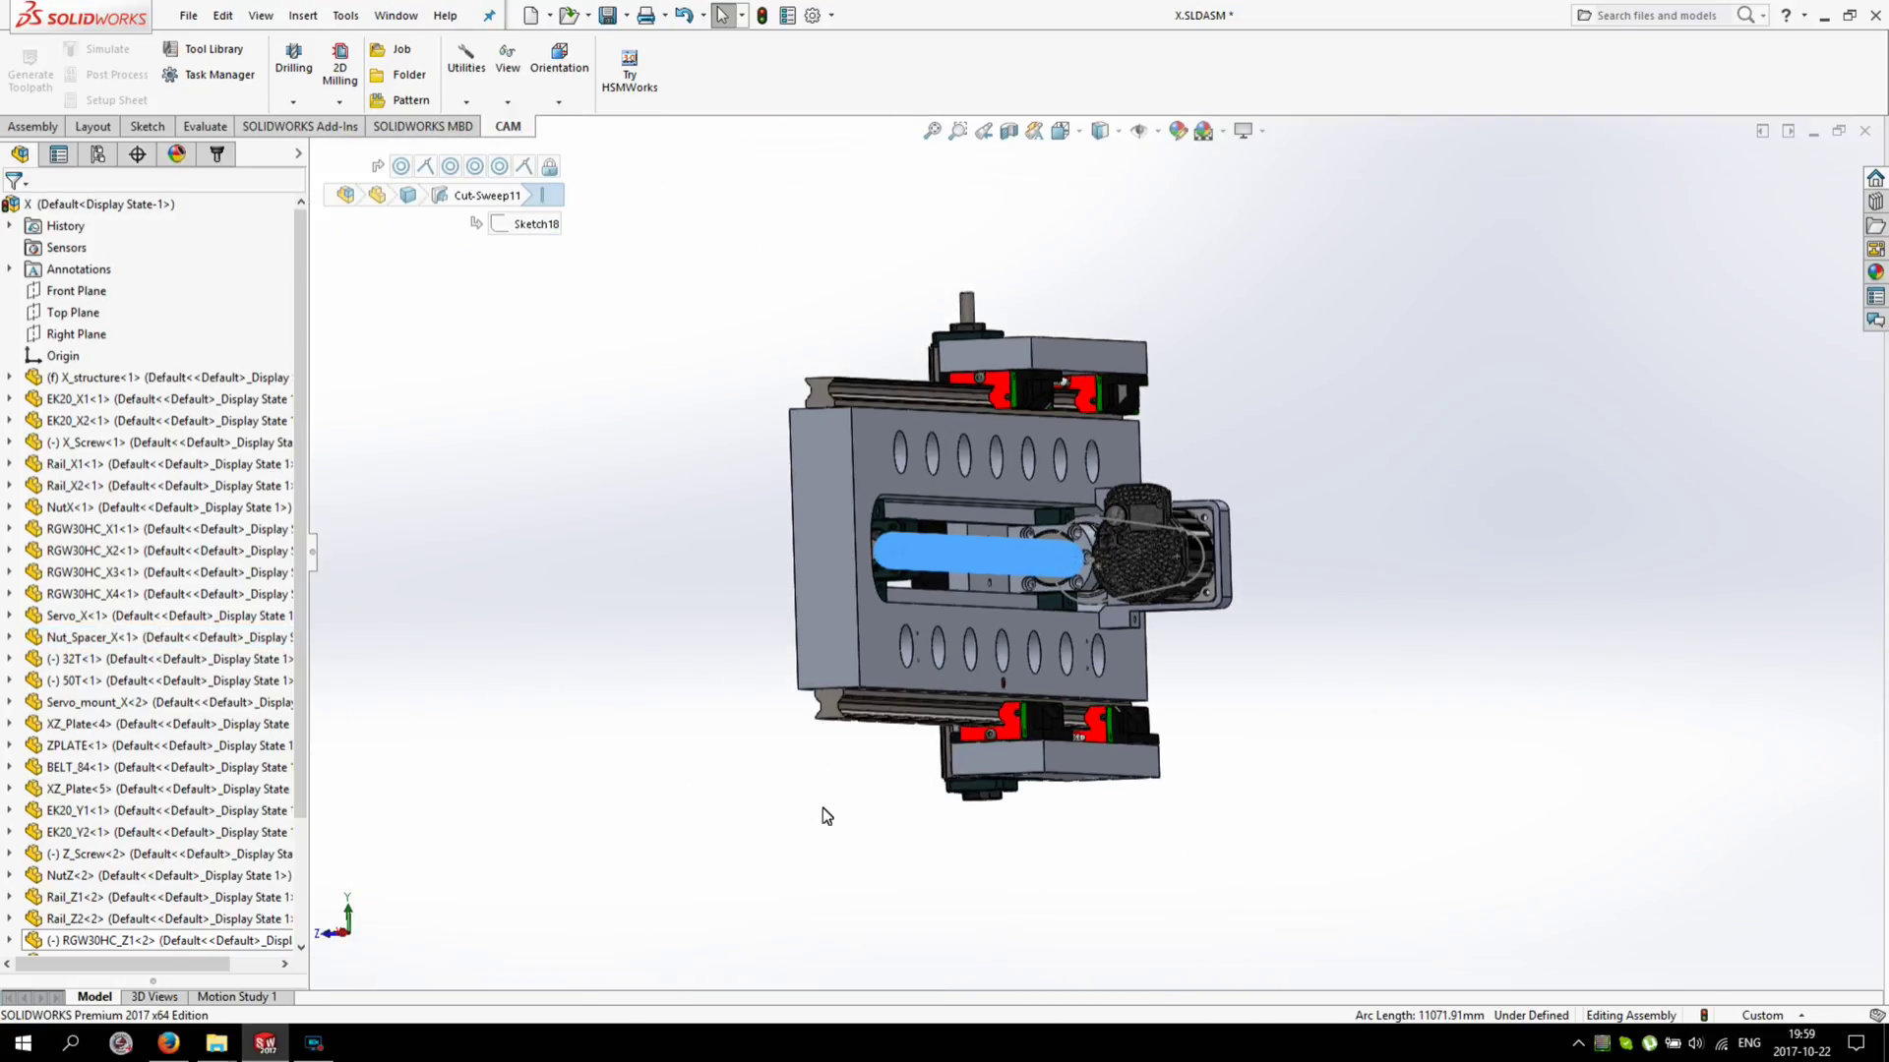
# Look along the screw and drag Nut_Spacer_X with the carriage back to mid-travel.
pyautogui.moveTo(849, 696); pyautogui.dragTo(777, 503, button='middle')
pyautogui.scroll(-8, 942, 506)
pyautogui.scroll(5, 1295, 681)
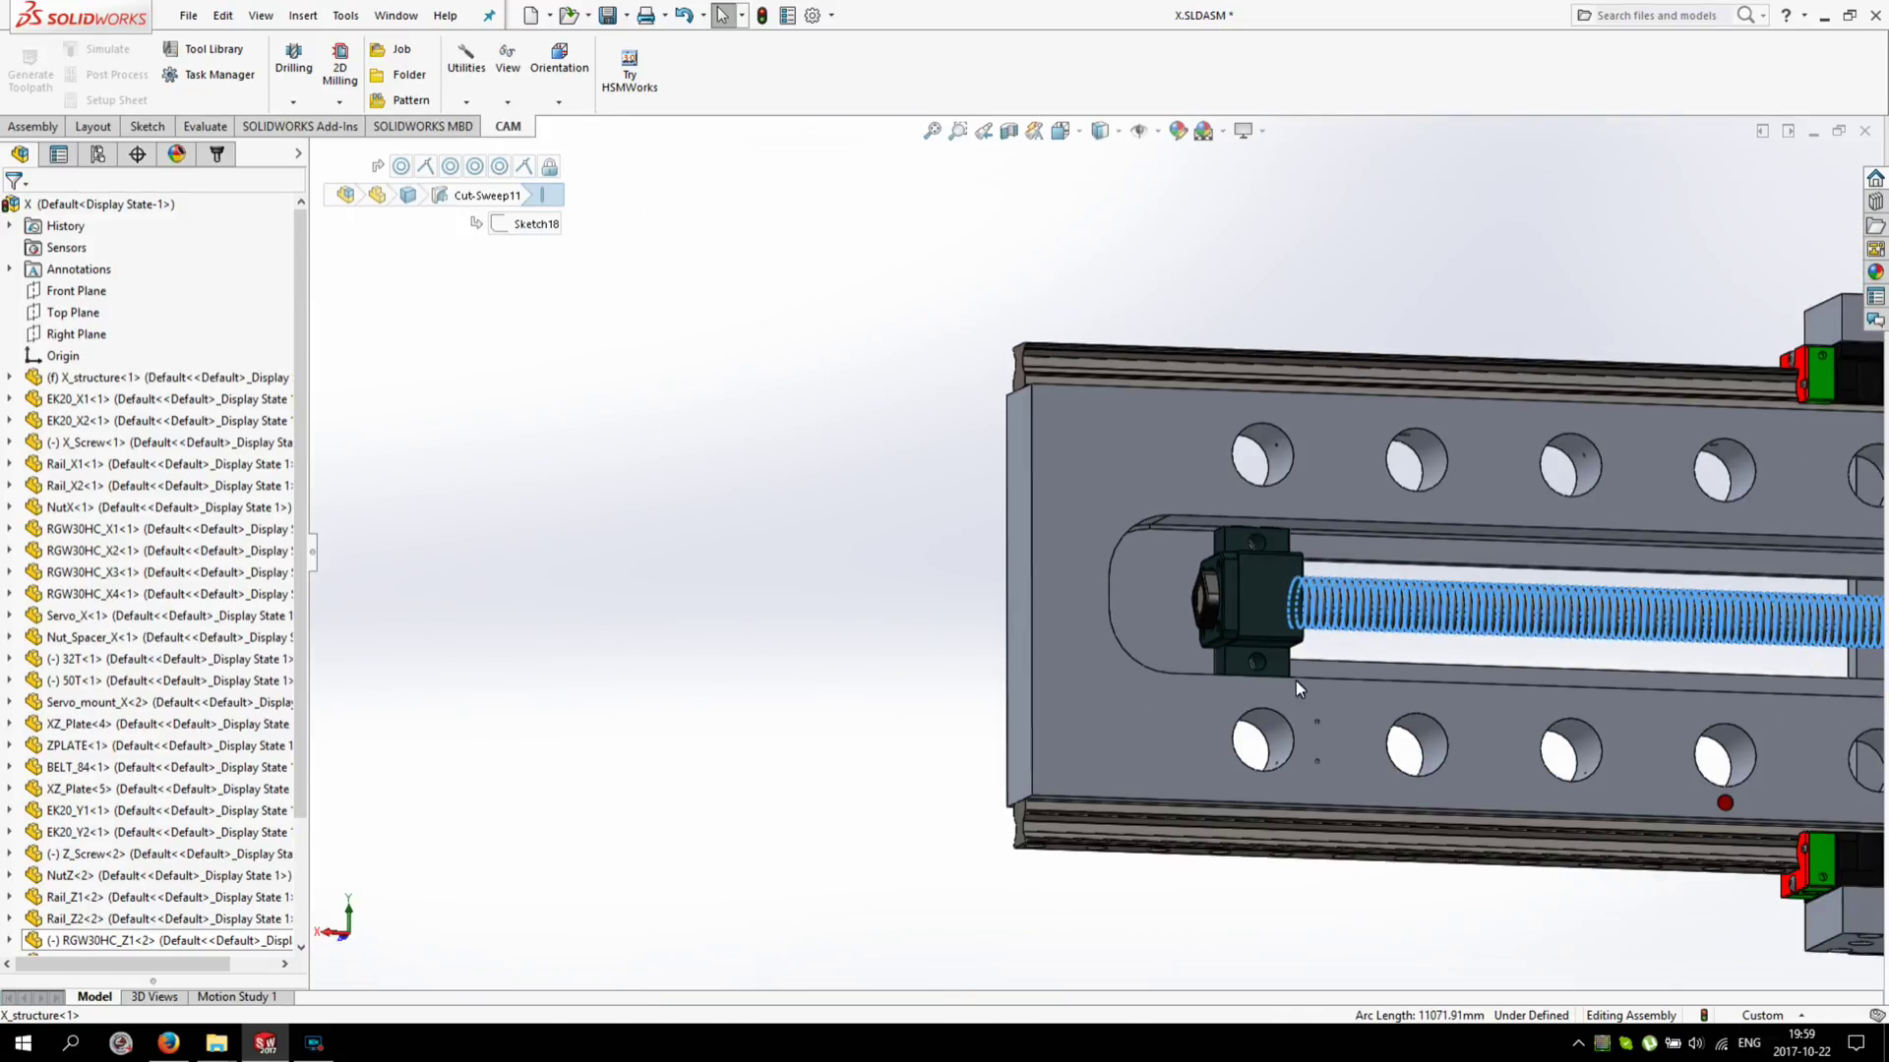
pyautogui.moveTo(1297, 680); pyautogui.dragTo(1442, 595, button='middle')
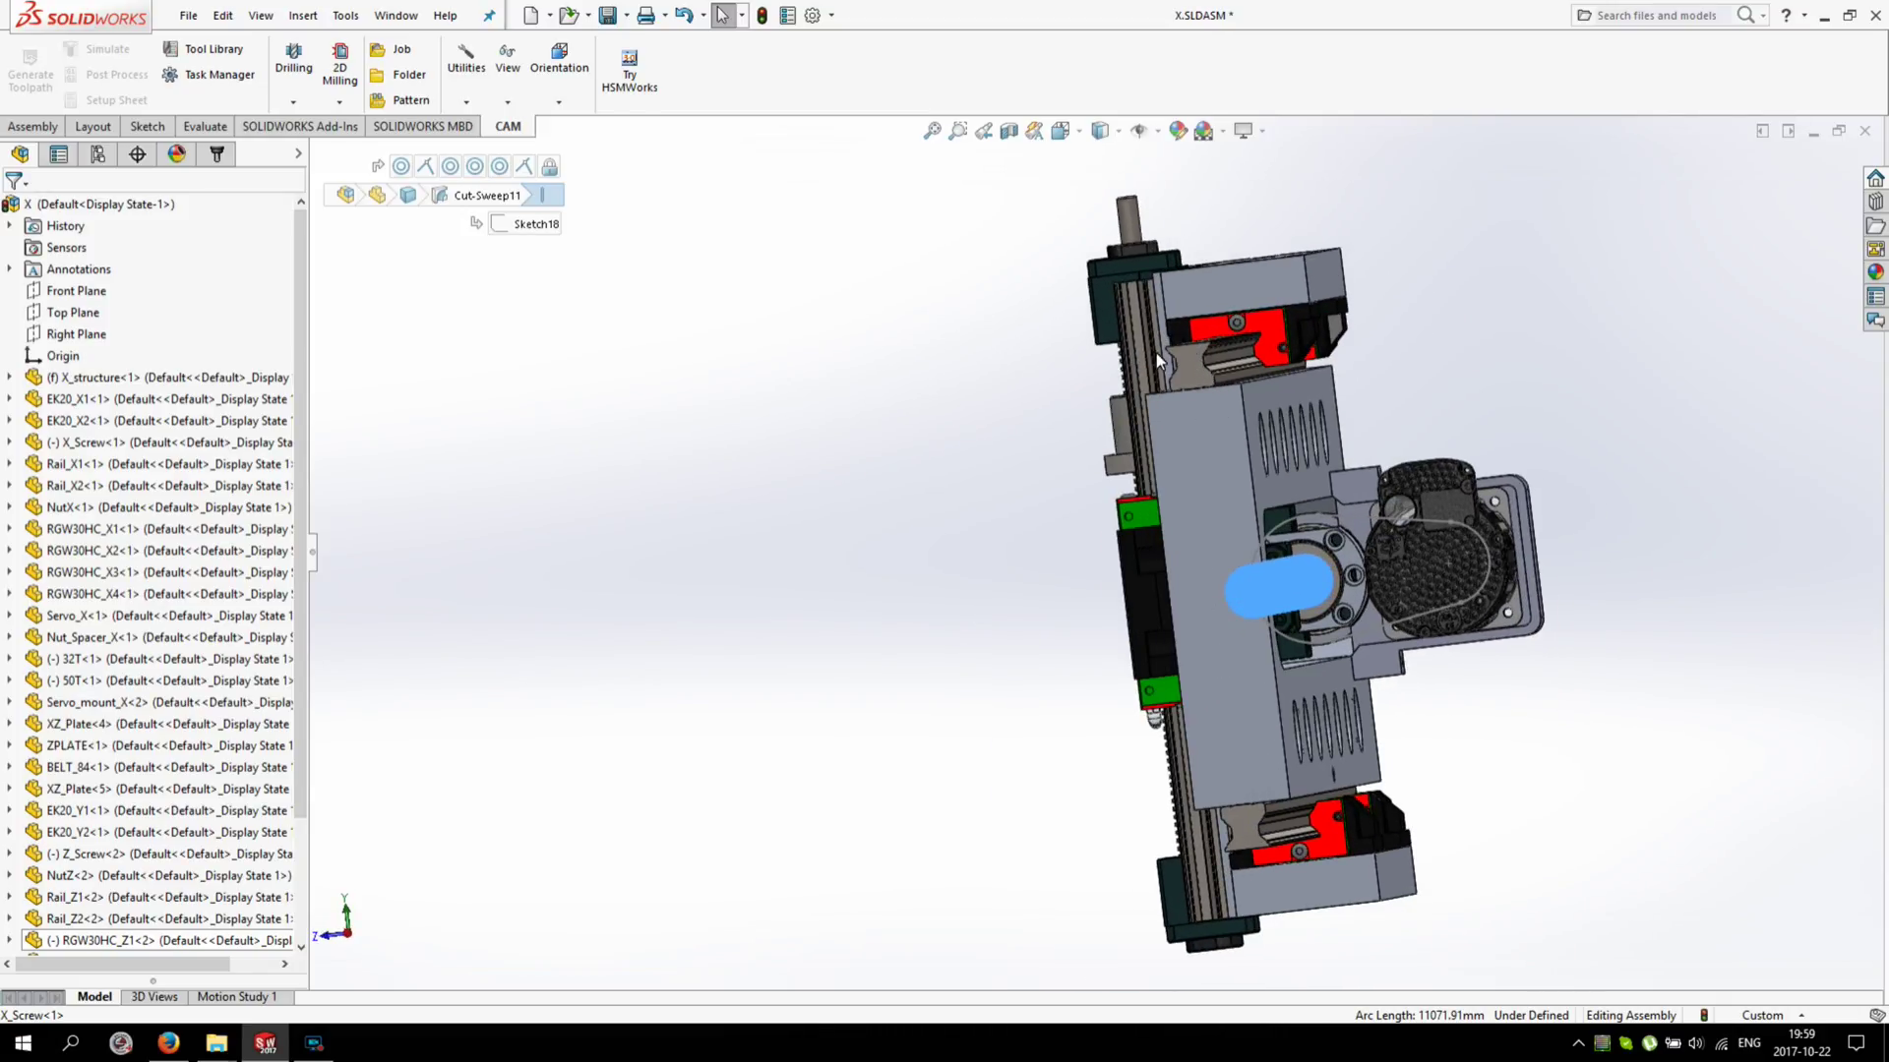
pyautogui.moveTo(1162, 715); pyautogui.dragTo(1135, 821, button='middle')
pyautogui.moveTo(1628, 479); pyautogui.dragTo(1259, 628)
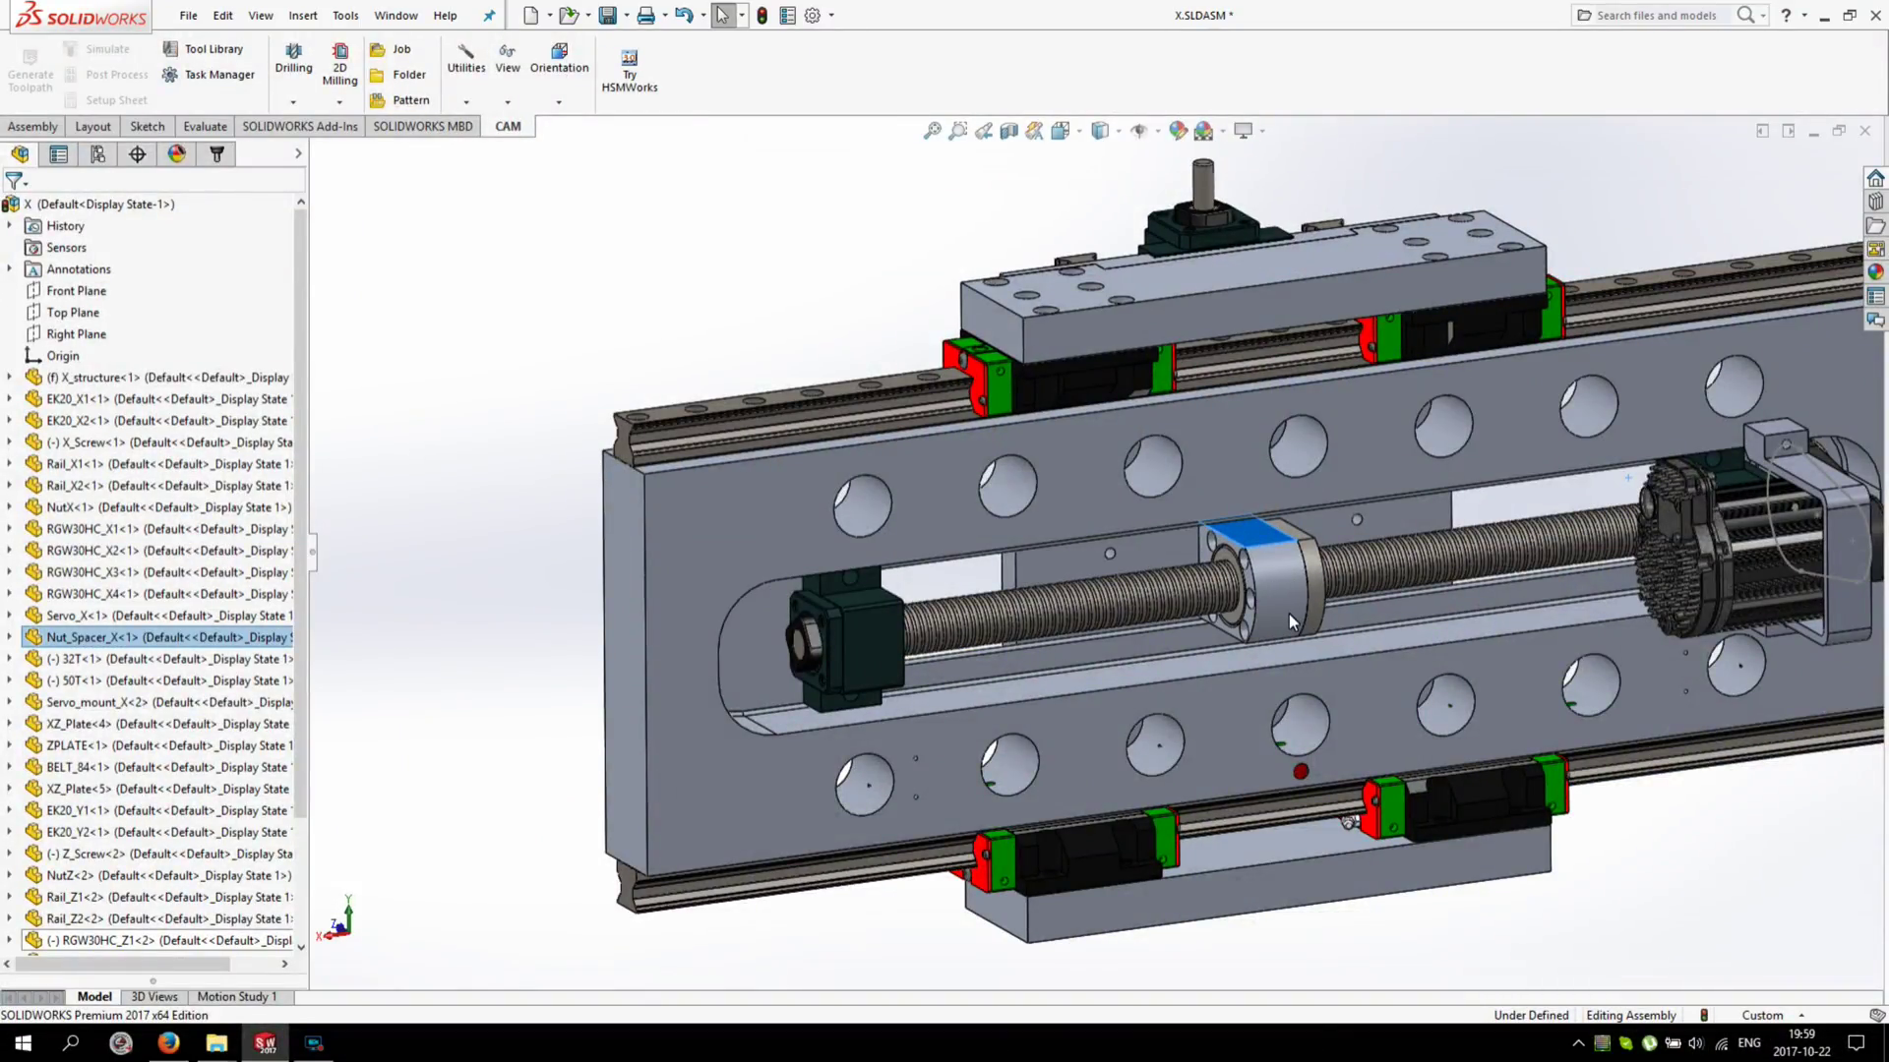
pyautogui.moveTo(1289, 615); pyautogui.dragTo(1230, 531, button='middle')
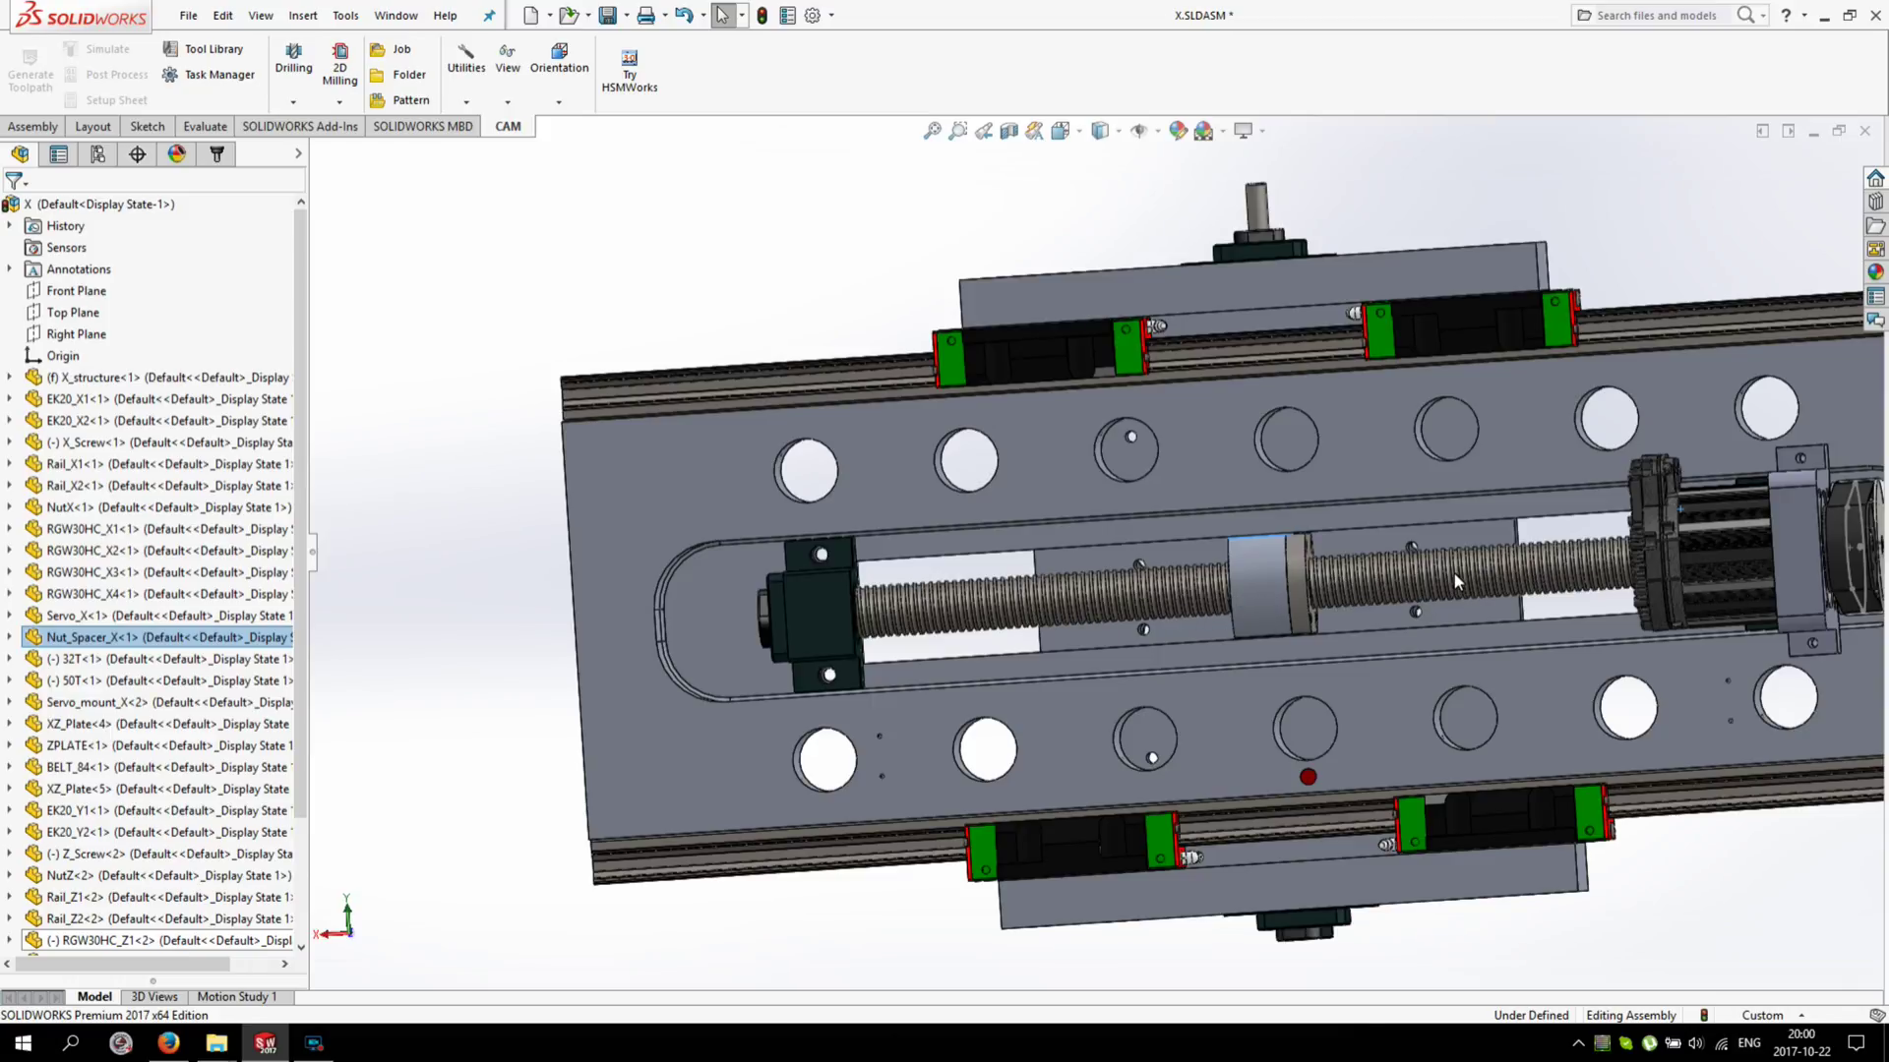
pyautogui.scroll(-3, 1454, 574)
pyautogui.scroll(-3, 1563, 567)
pyautogui.moveTo(1563, 568)
pyautogui.mouseDown(button='middle')
pyautogui.moveTo(1502, 571)
pyautogui.moveTo(1532, 547)
pyautogui.mouseUp(button='middle')
pyautogui.scroll(10, 1447, 565)
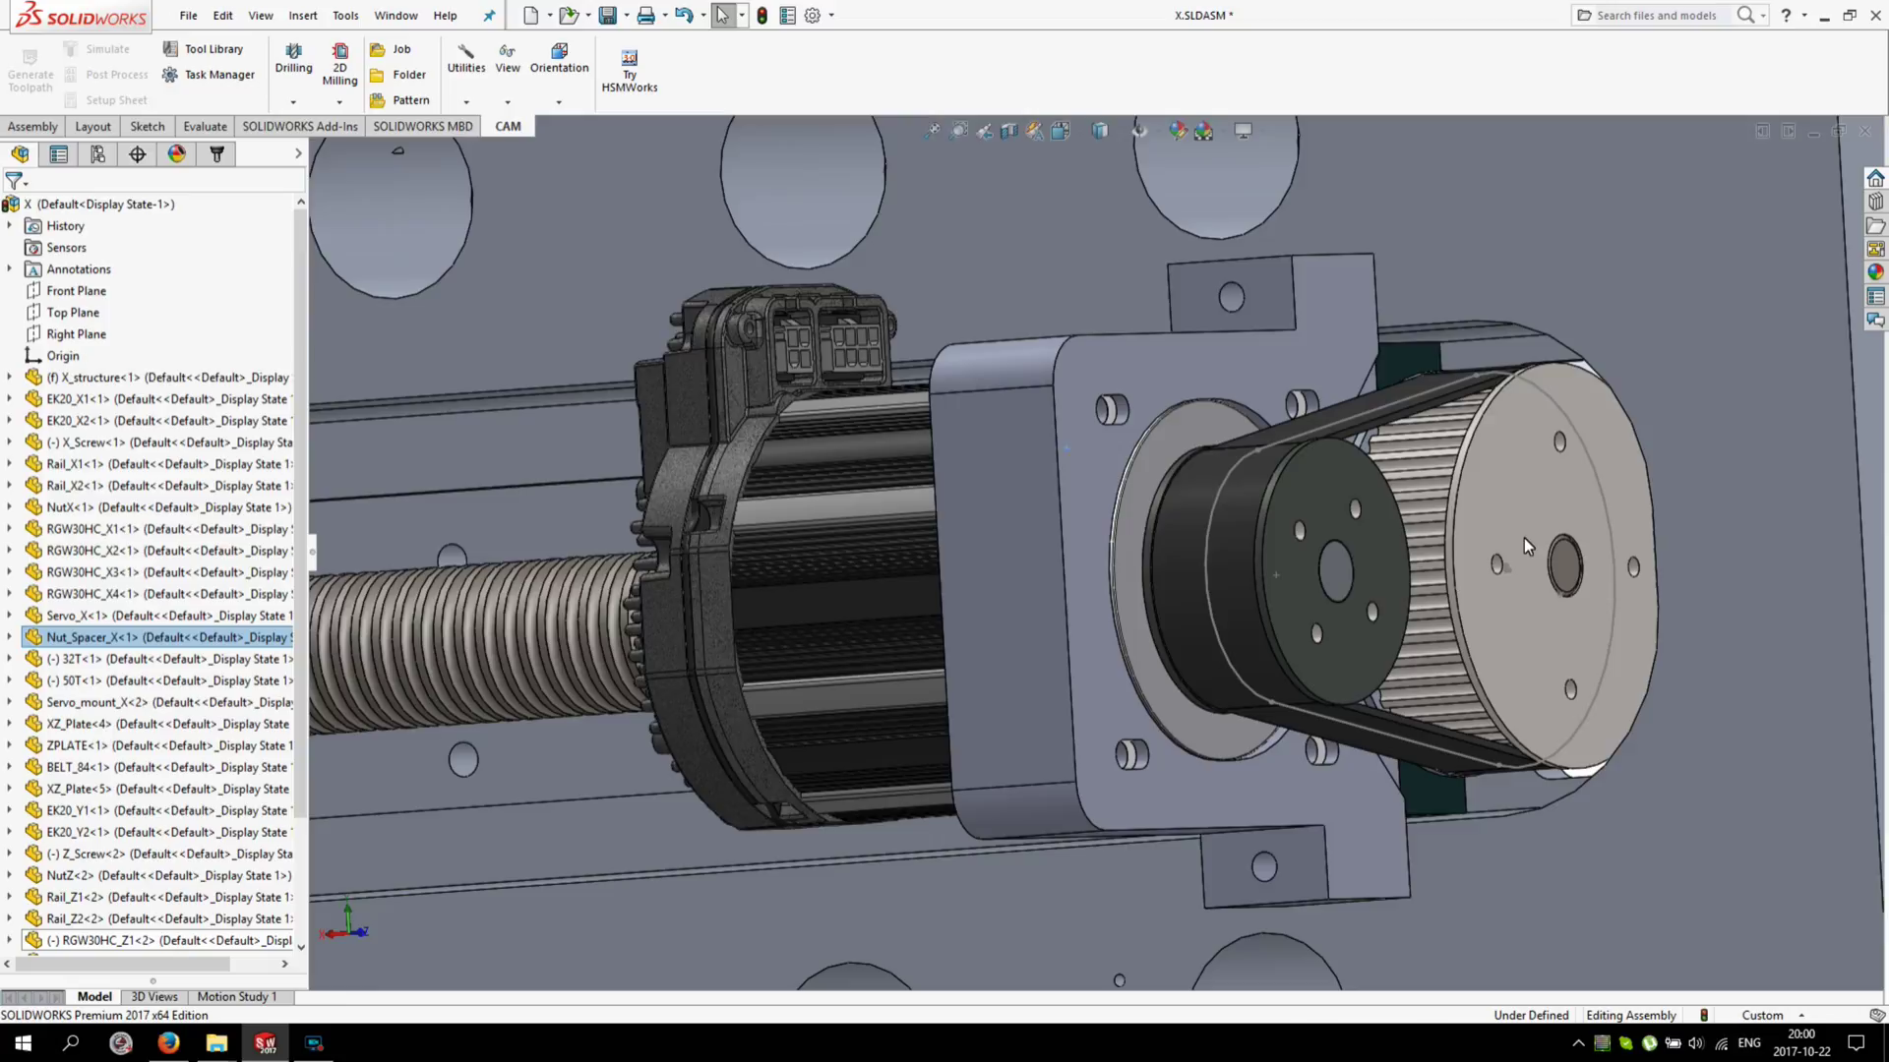
pyautogui.scroll(2, 1241, 534)
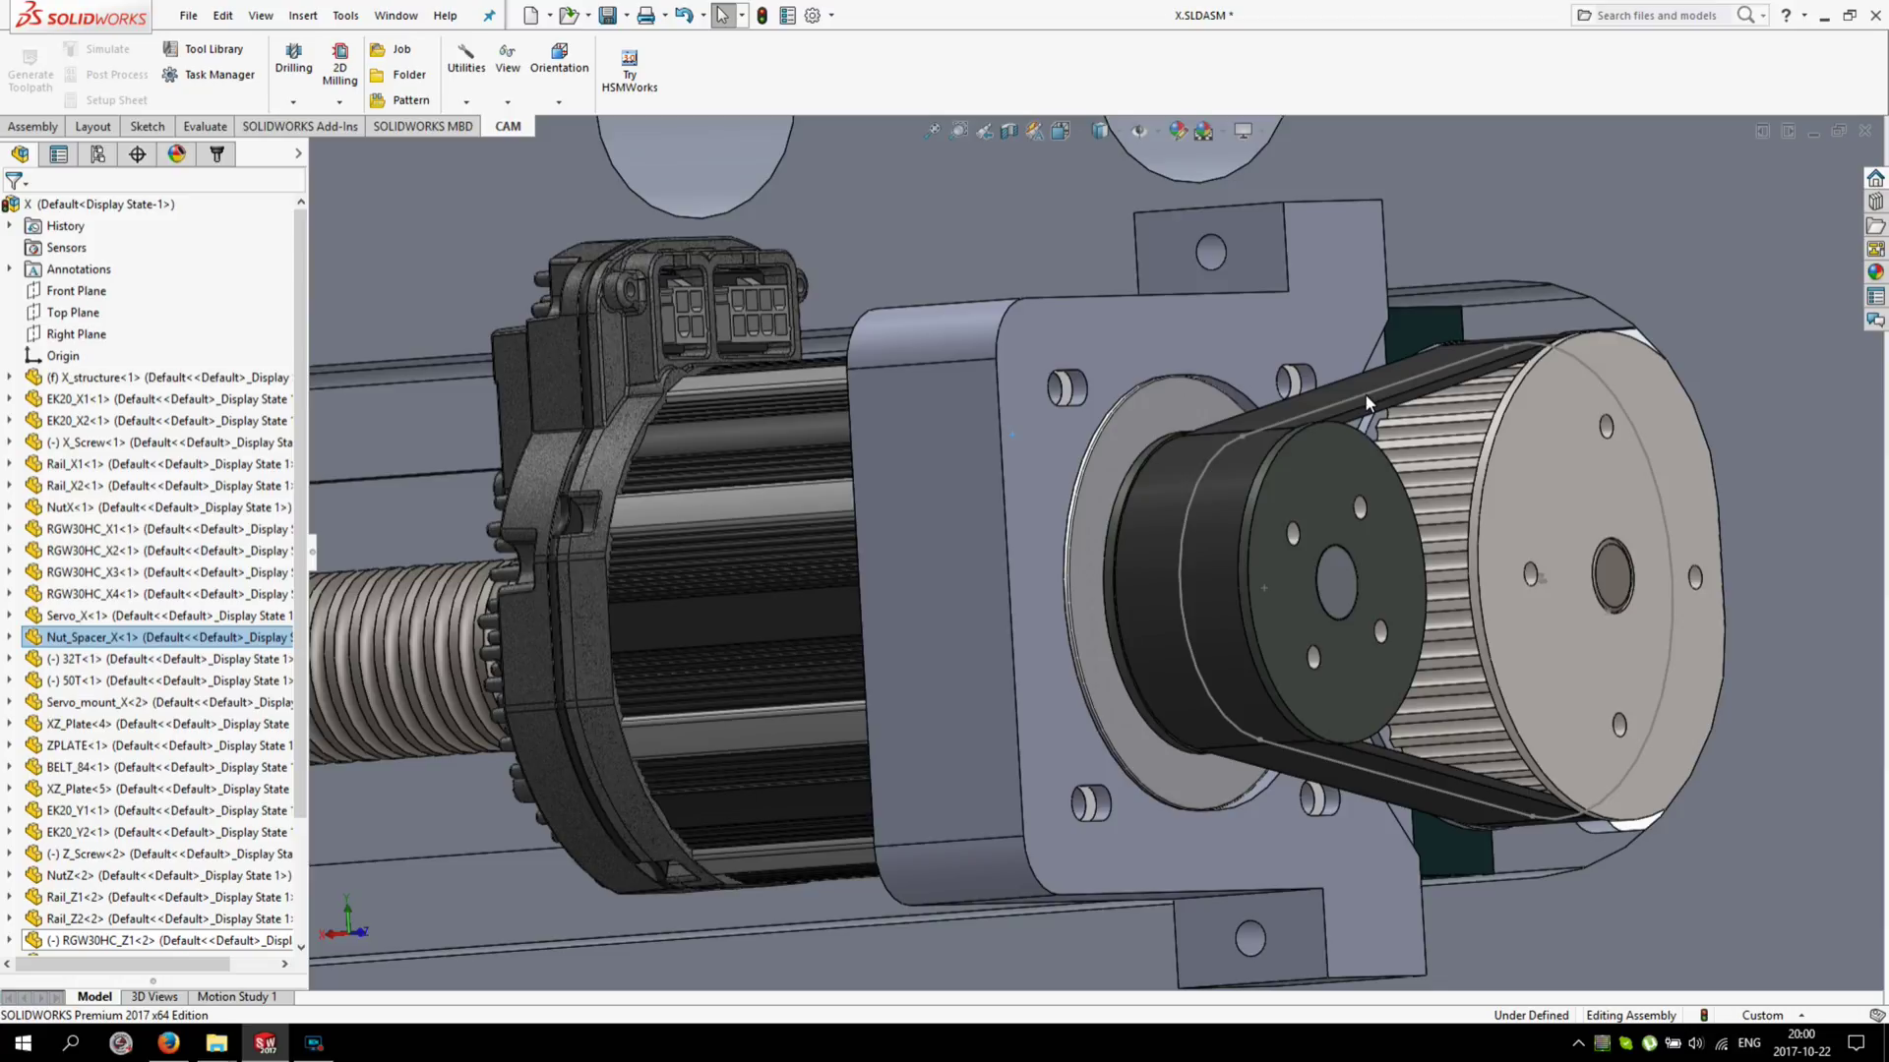
pyautogui.scroll(3, 1366, 397)
pyautogui.moveTo(1366, 395); pyautogui.dragTo(806, 656, button='middle')
pyautogui.scroll(-5, 878, 533)
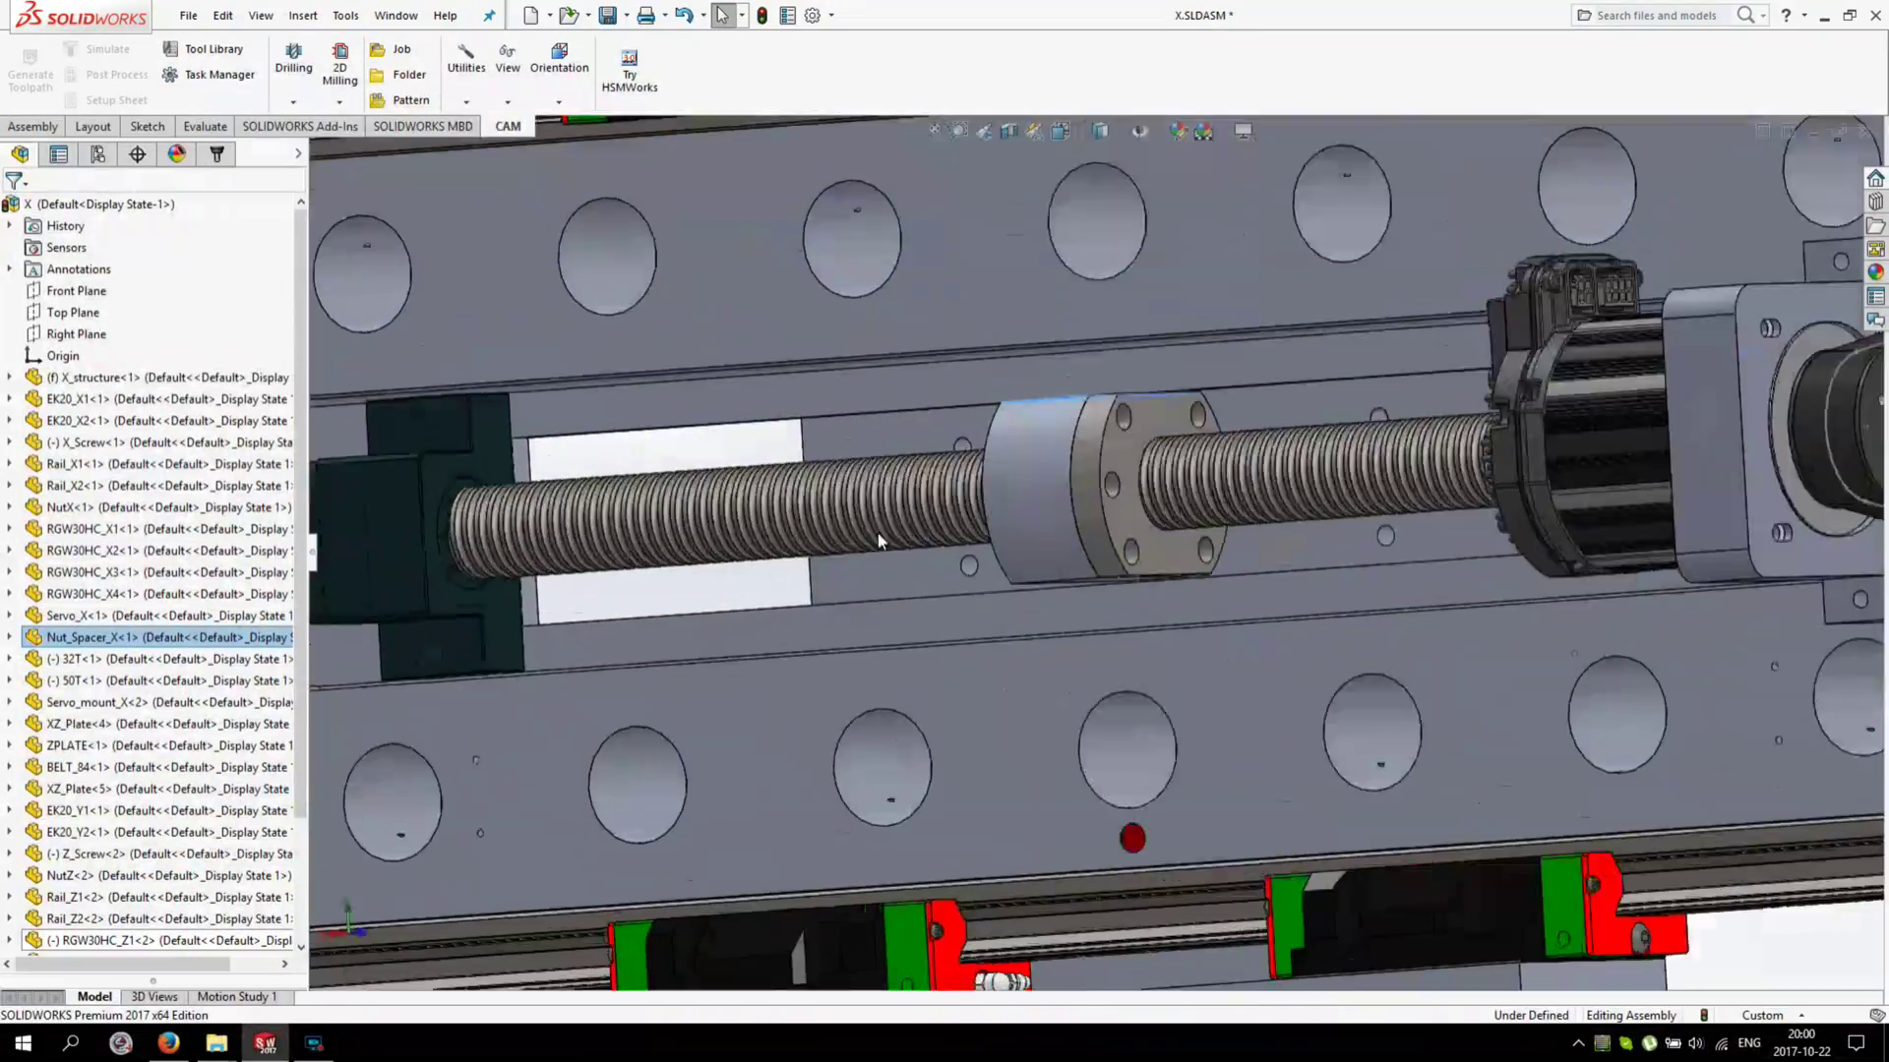
pyautogui.moveTo(878, 533); pyautogui.dragTo(1103, 359, button='middle')
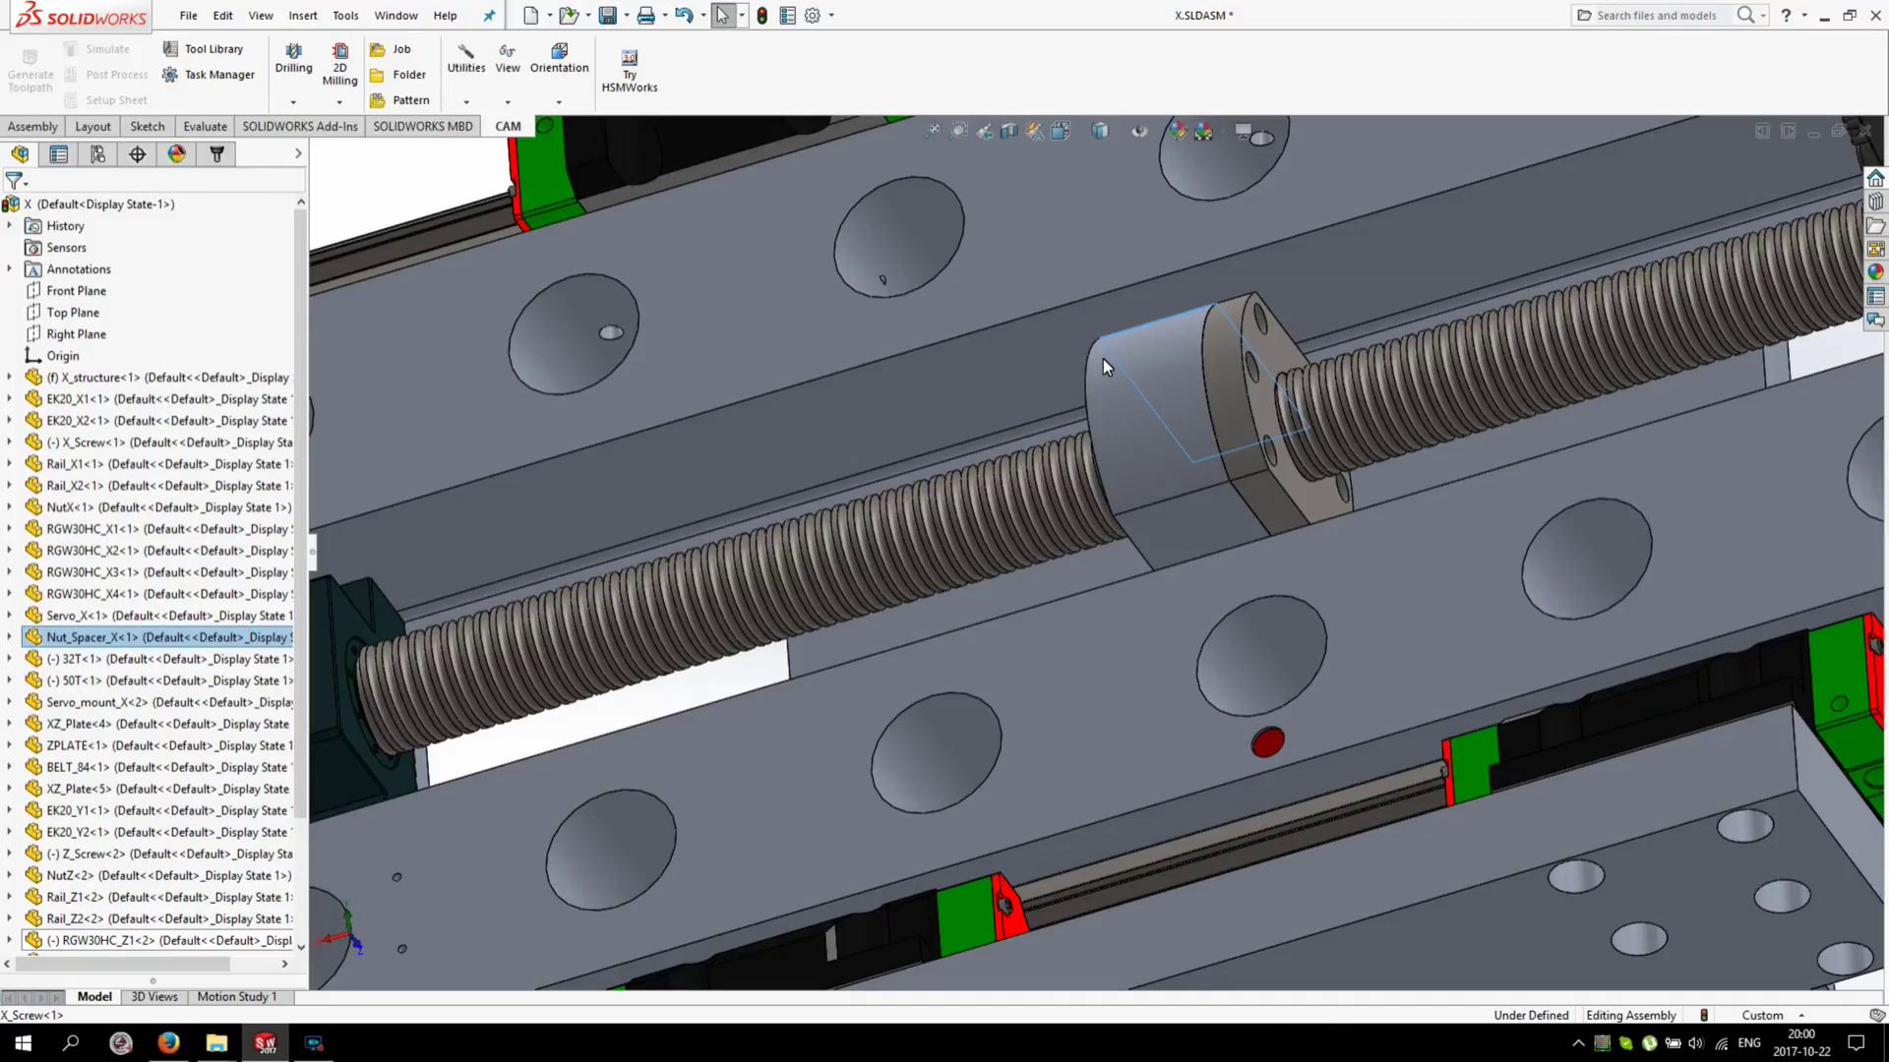
pyautogui.scroll(5, 1060, 415)
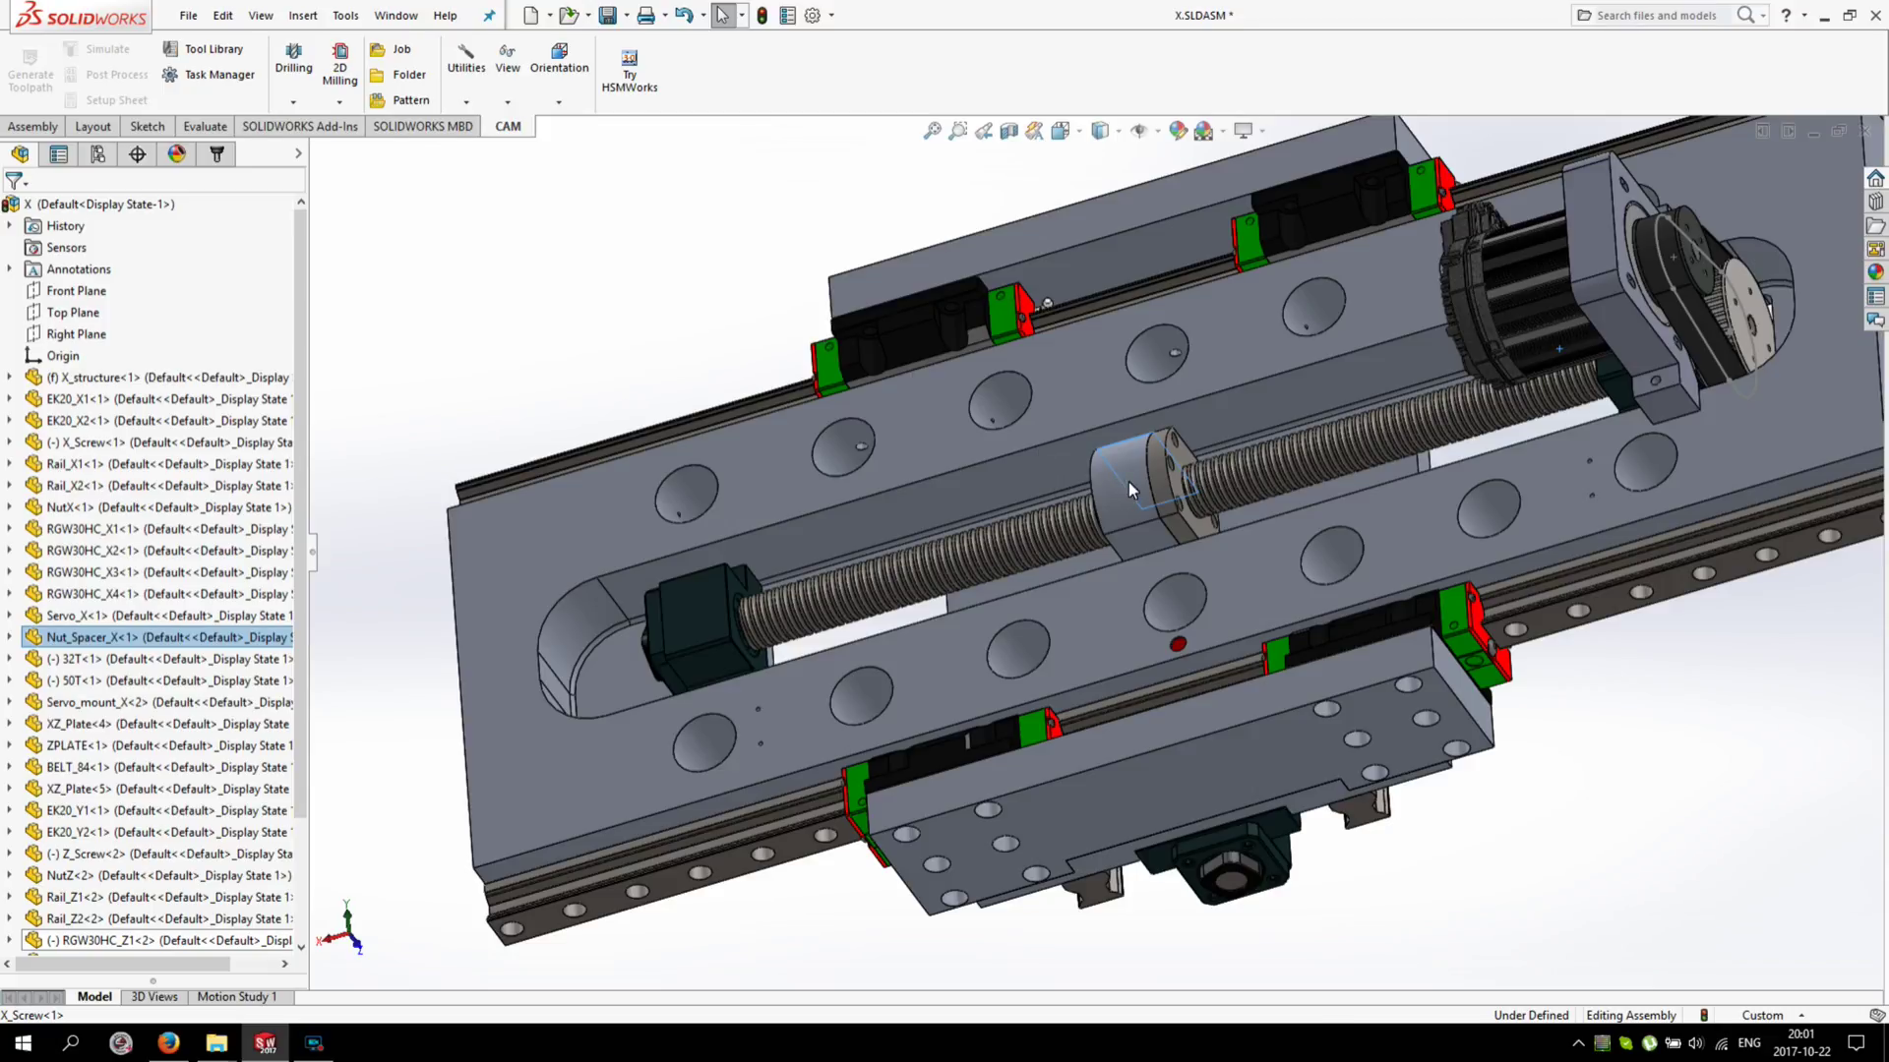
pyautogui.moveTo(1129, 483); pyautogui.dragTo(1149, 541, button='middle')
pyautogui.scroll(-4, 1072, 461)
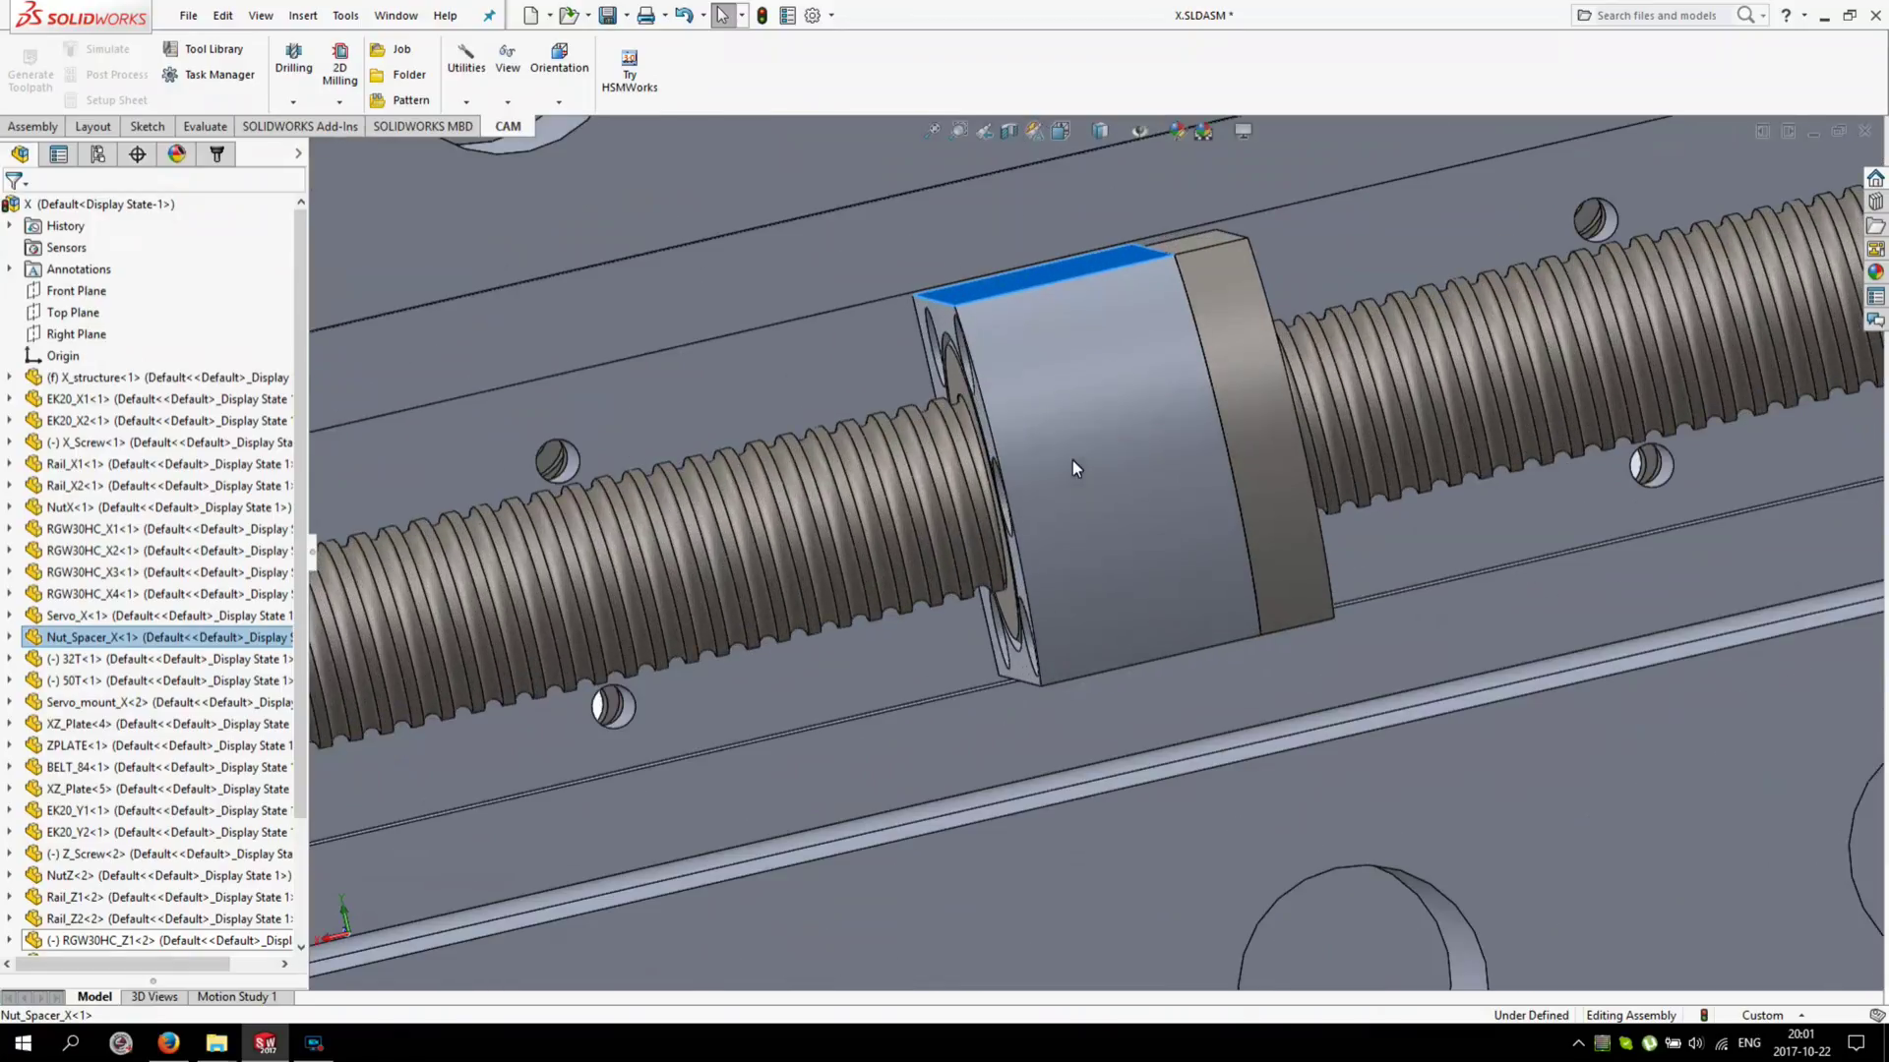
pyautogui.scroll(6, 1073, 460)
pyautogui.moveTo(1135, 452); pyautogui.dragTo(1491, 465, button='middle')
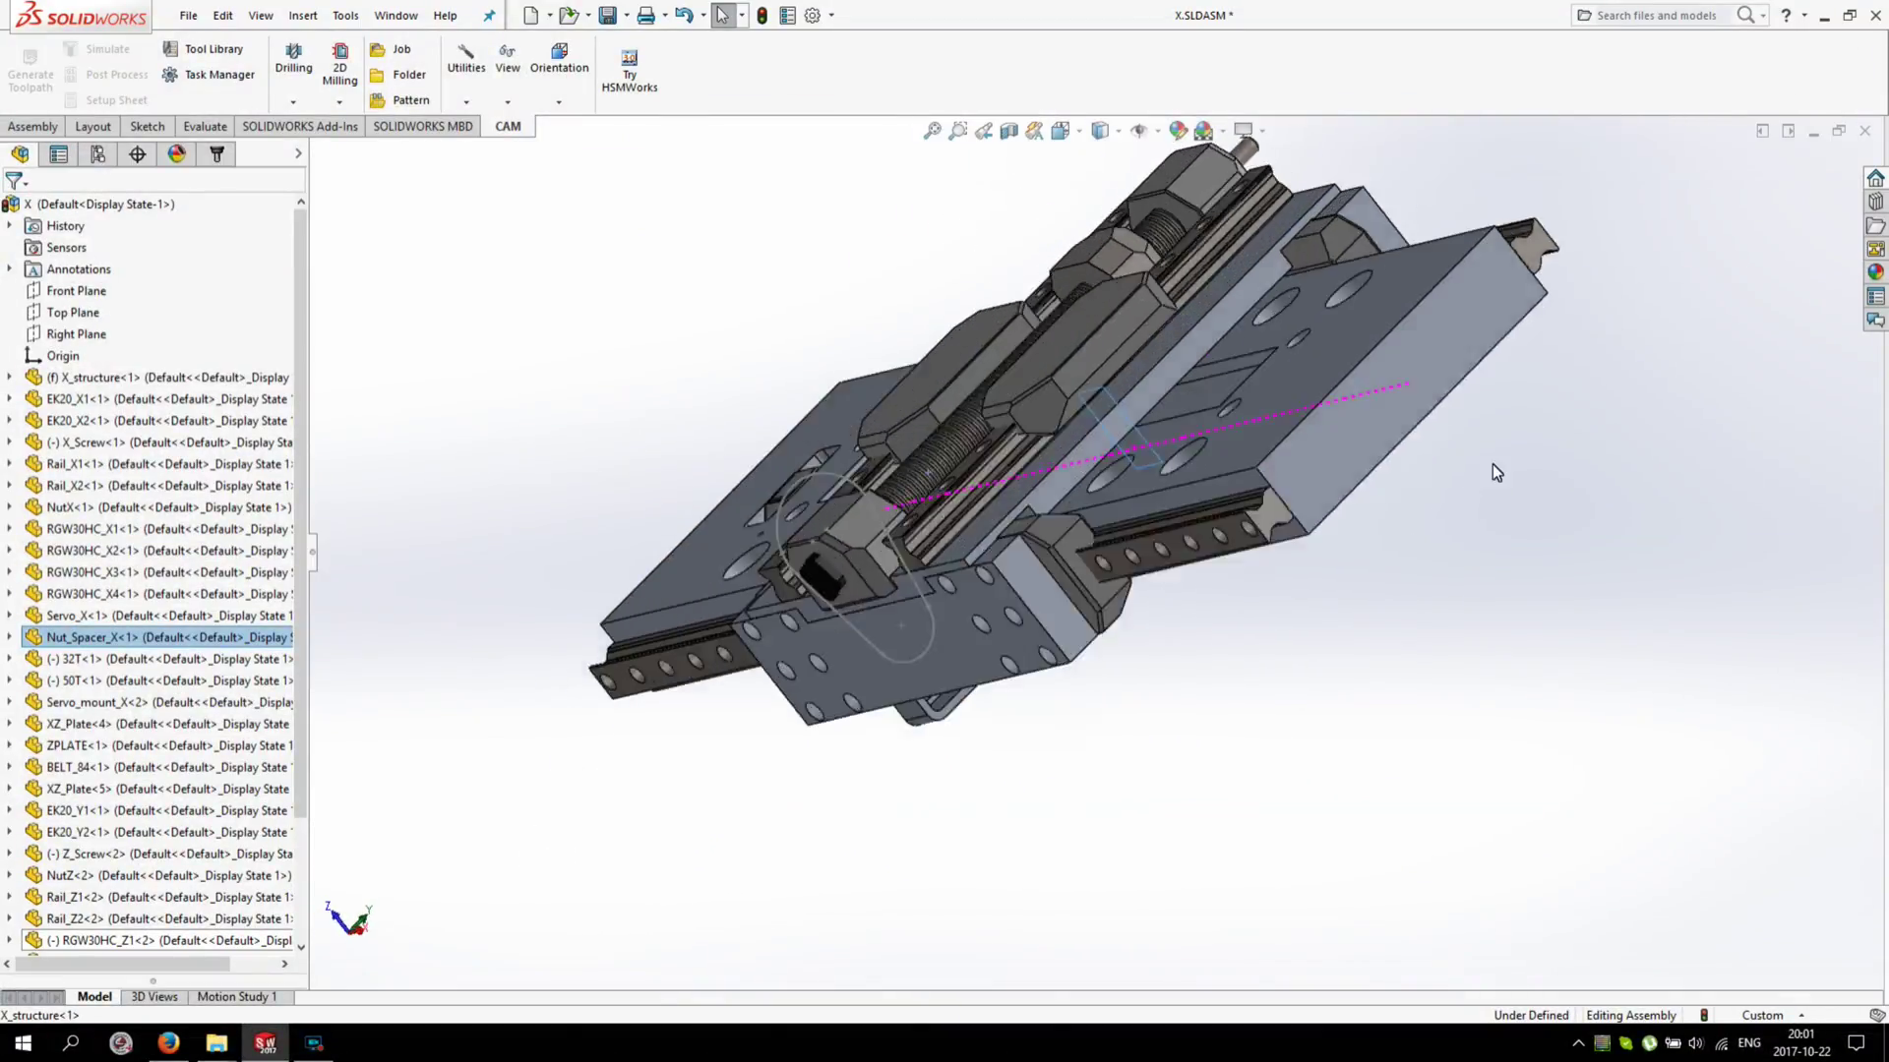
pyautogui.hotkey('ctrl', '5')
pyautogui.click(723, 538)
pyautogui.hotkey('ctrl', '8')
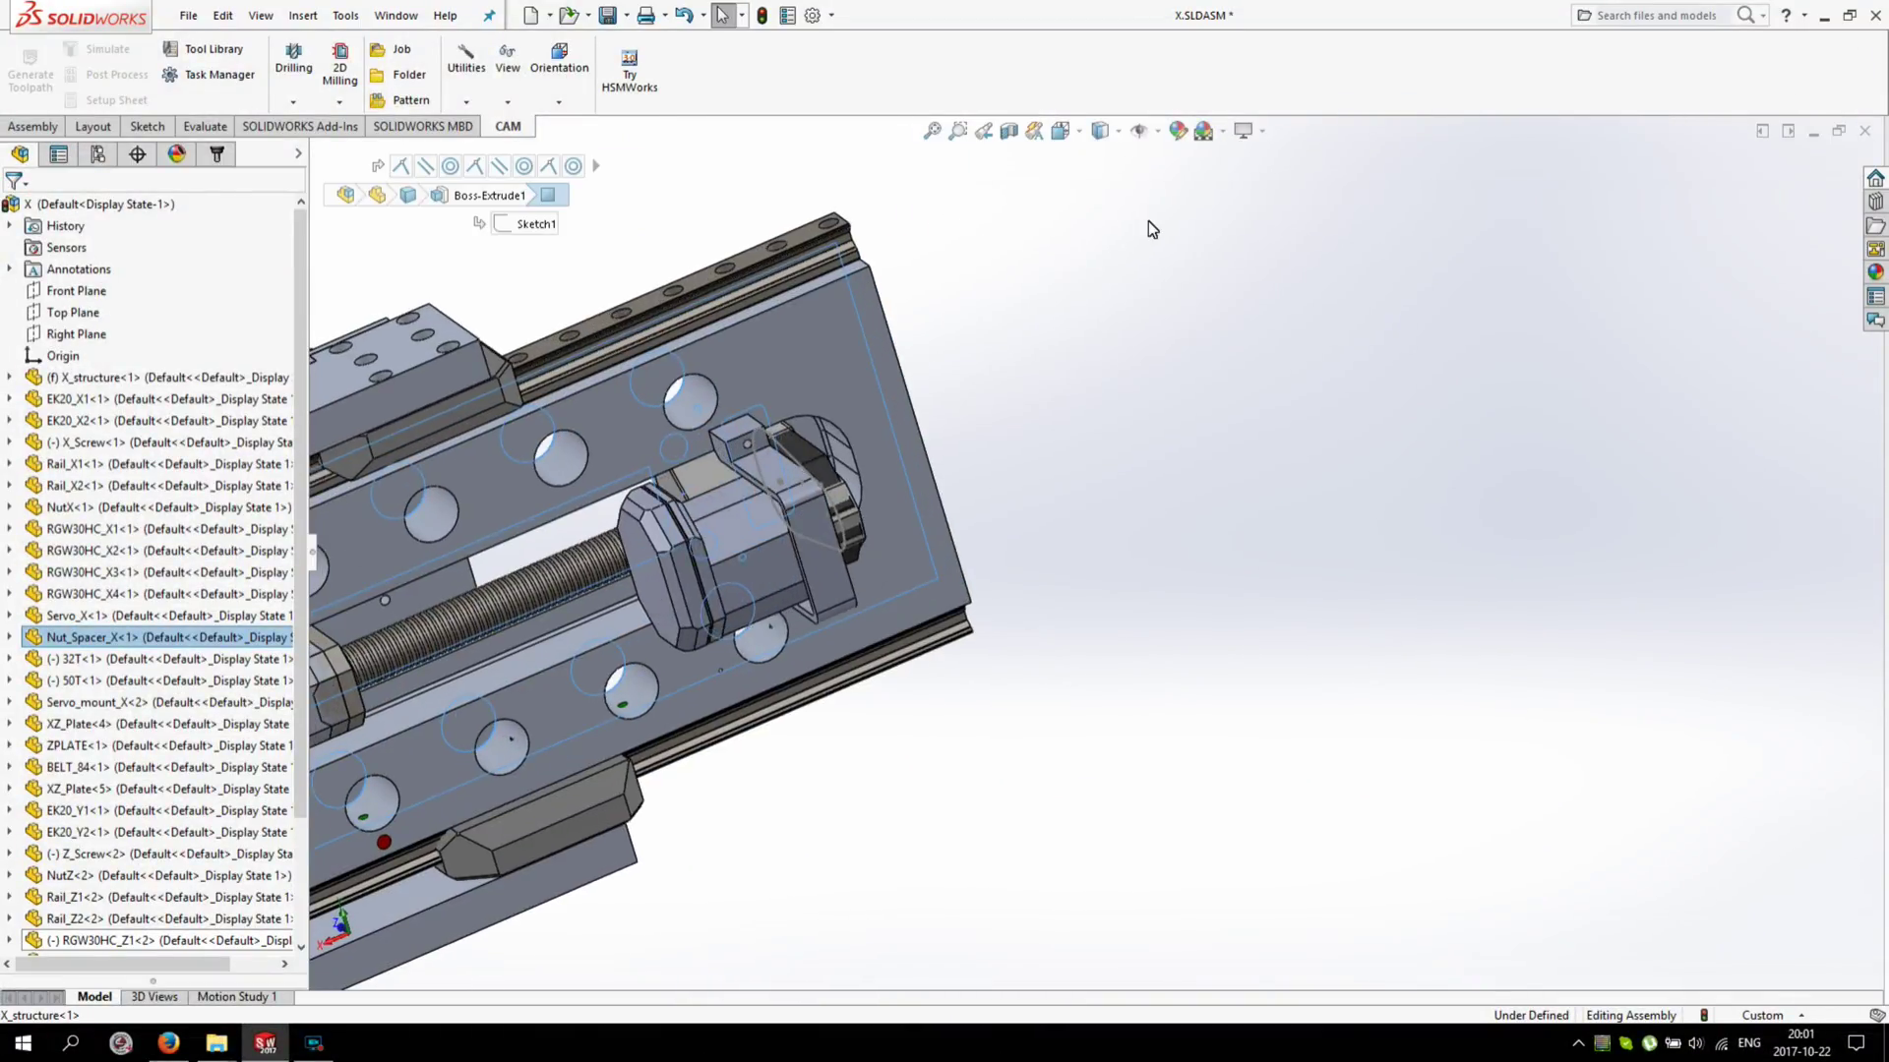
pyautogui.scroll(5, 650, 463)
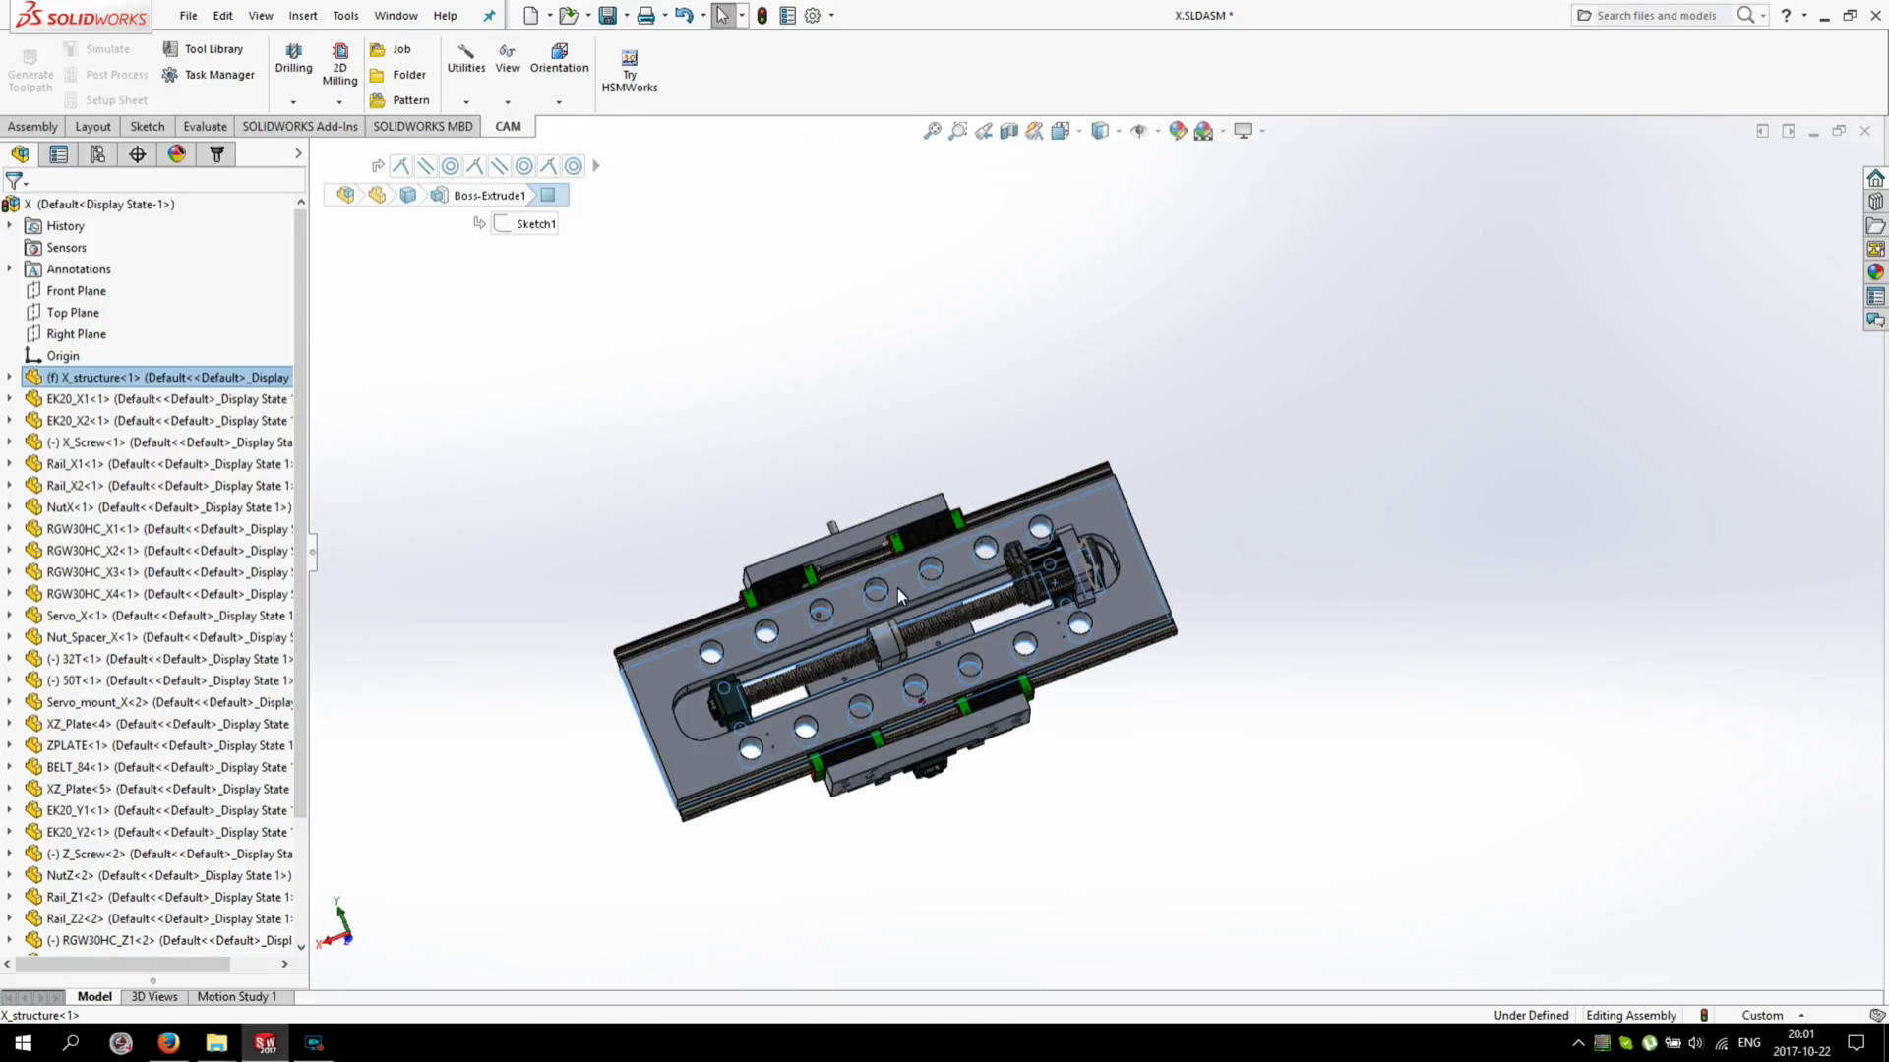
pyautogui.click(897, 589)
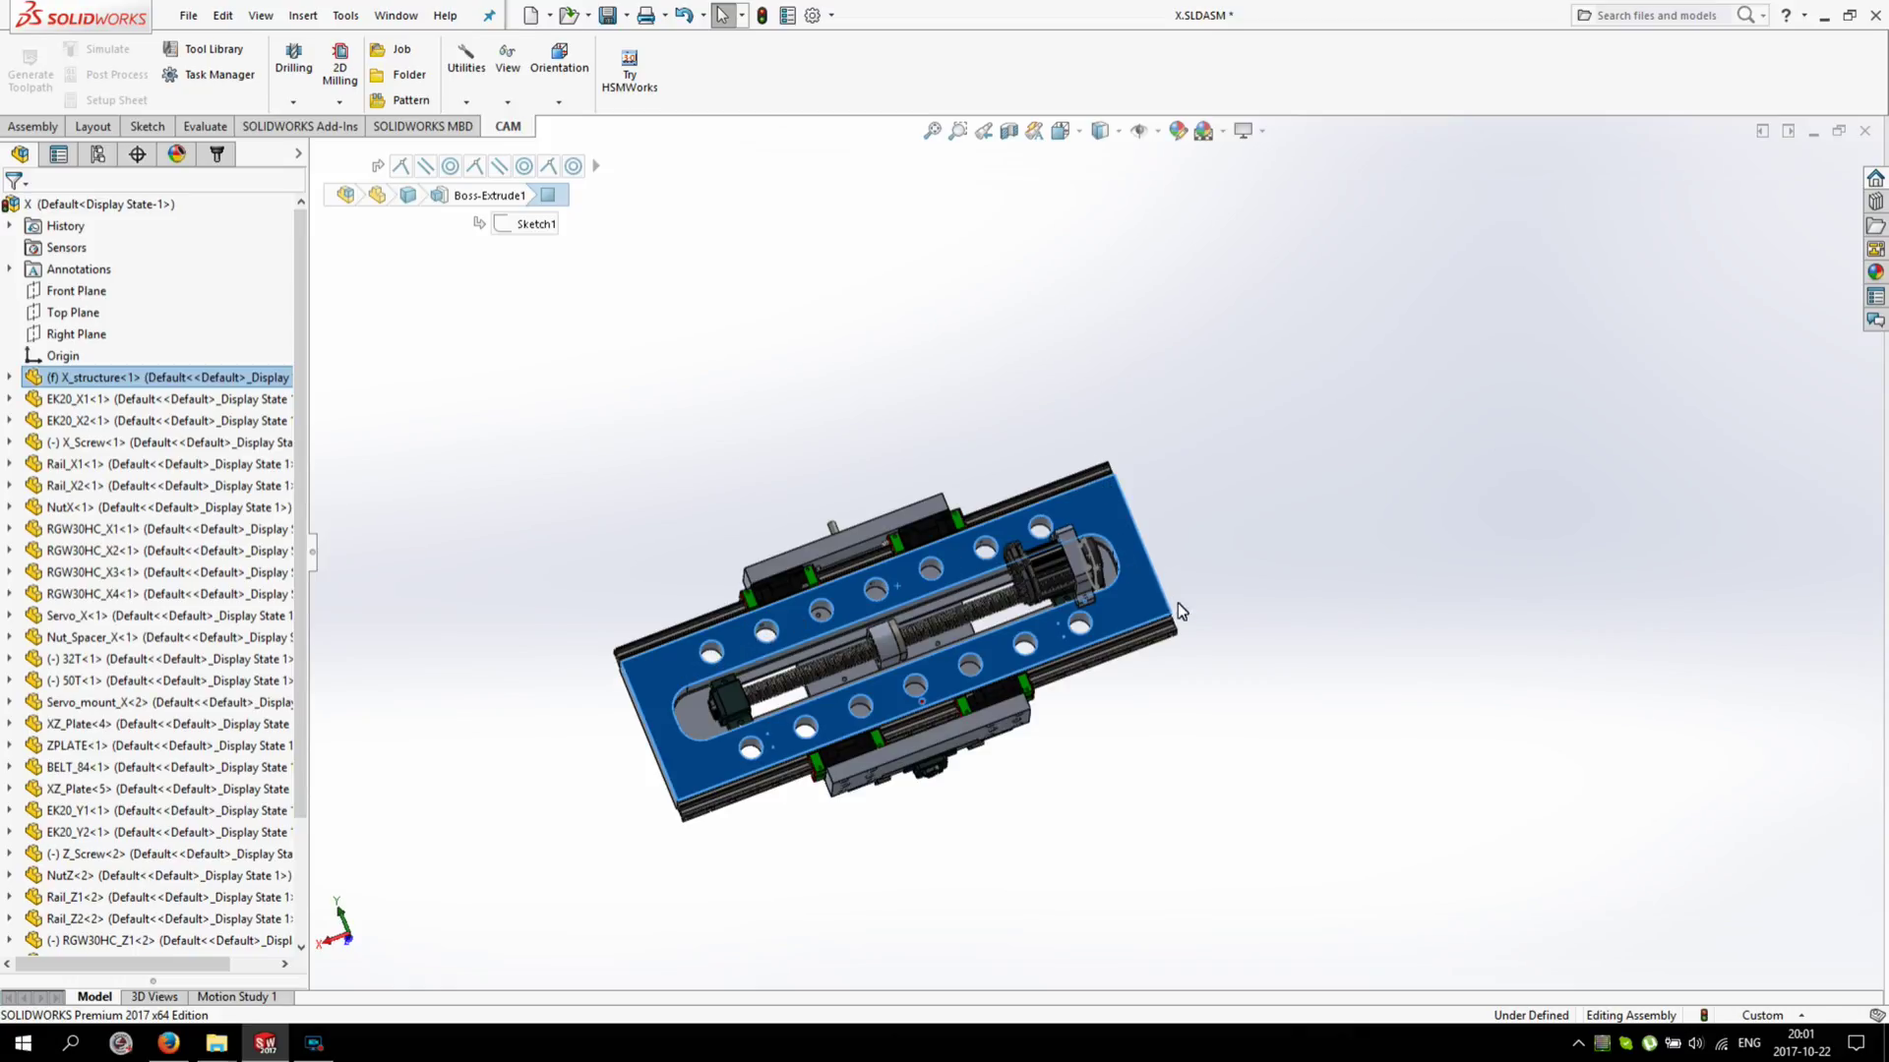
pyautogui.click(679, 728)
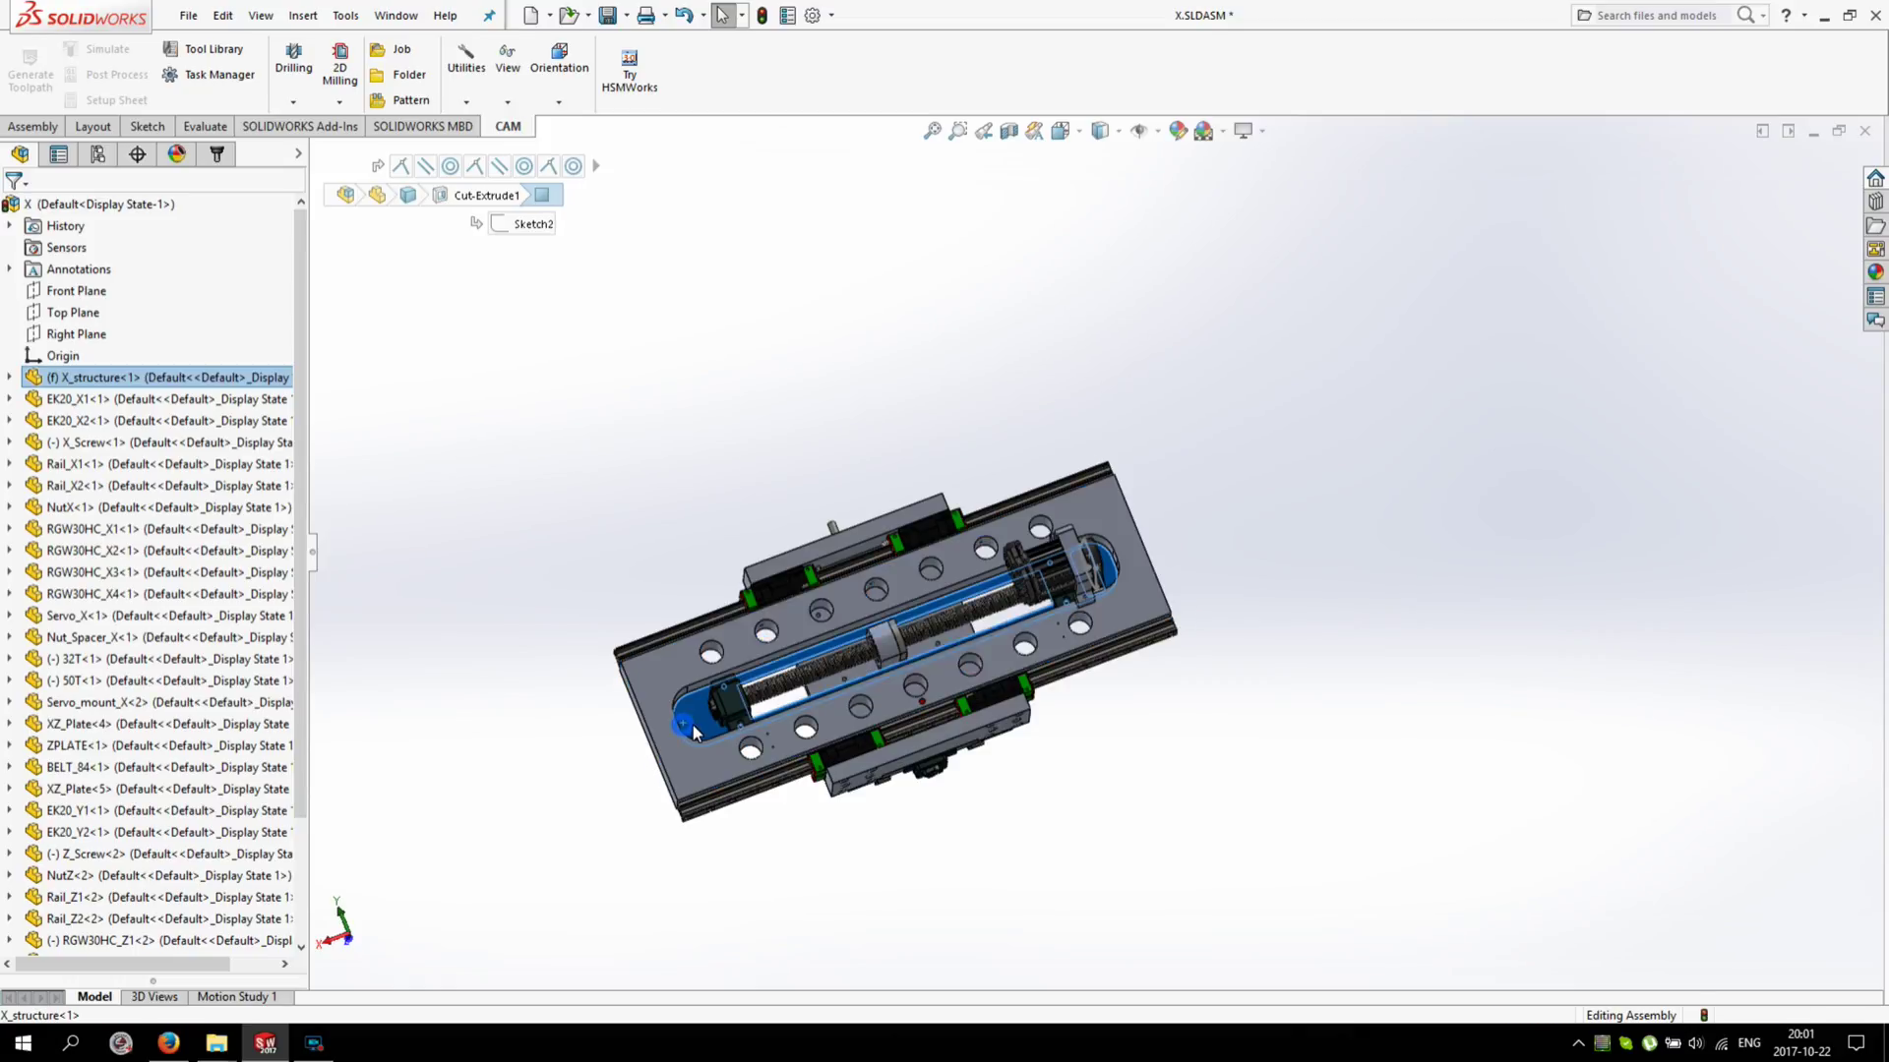
pyautogui.click(661, 678)
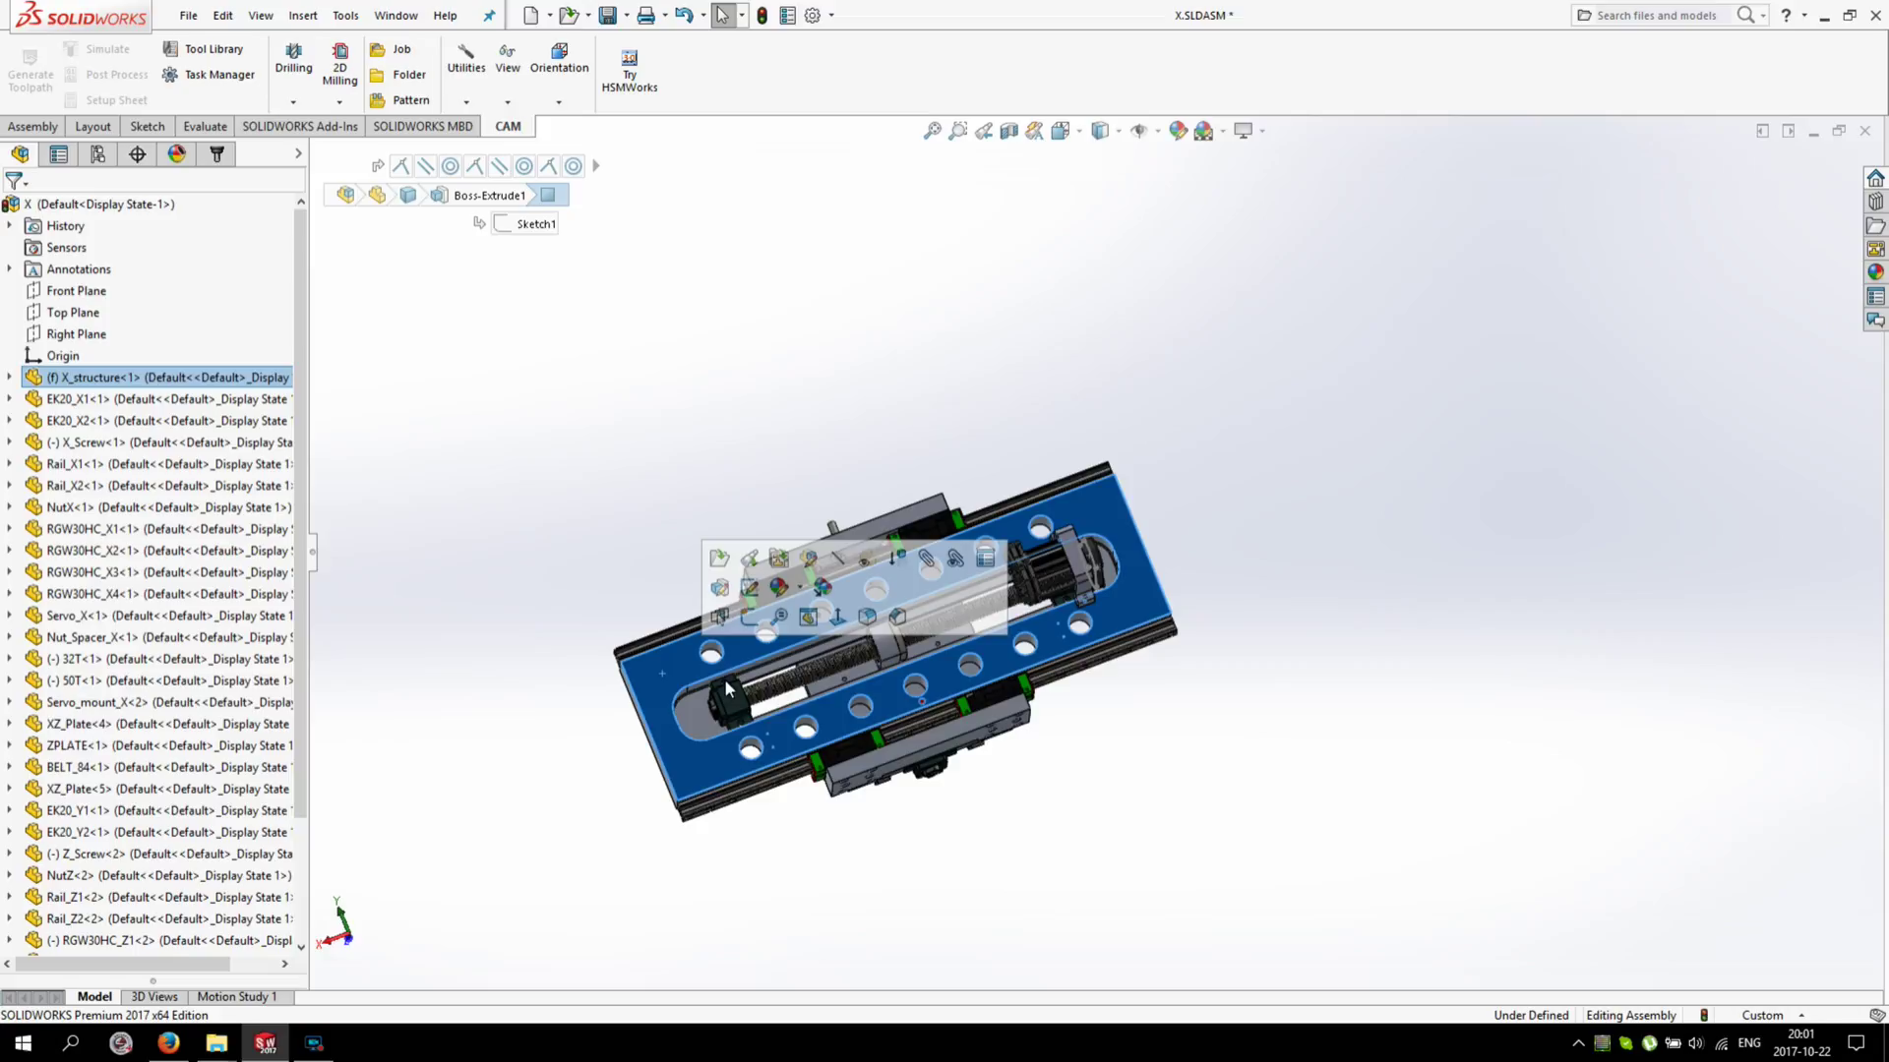
pyautogui.click(1047, 424)
pyautogui.moveTo(1047, 424); pyautogui.dragTo(556, 687, button='middle')
pyautogui.scroll(-6, 935, 649)
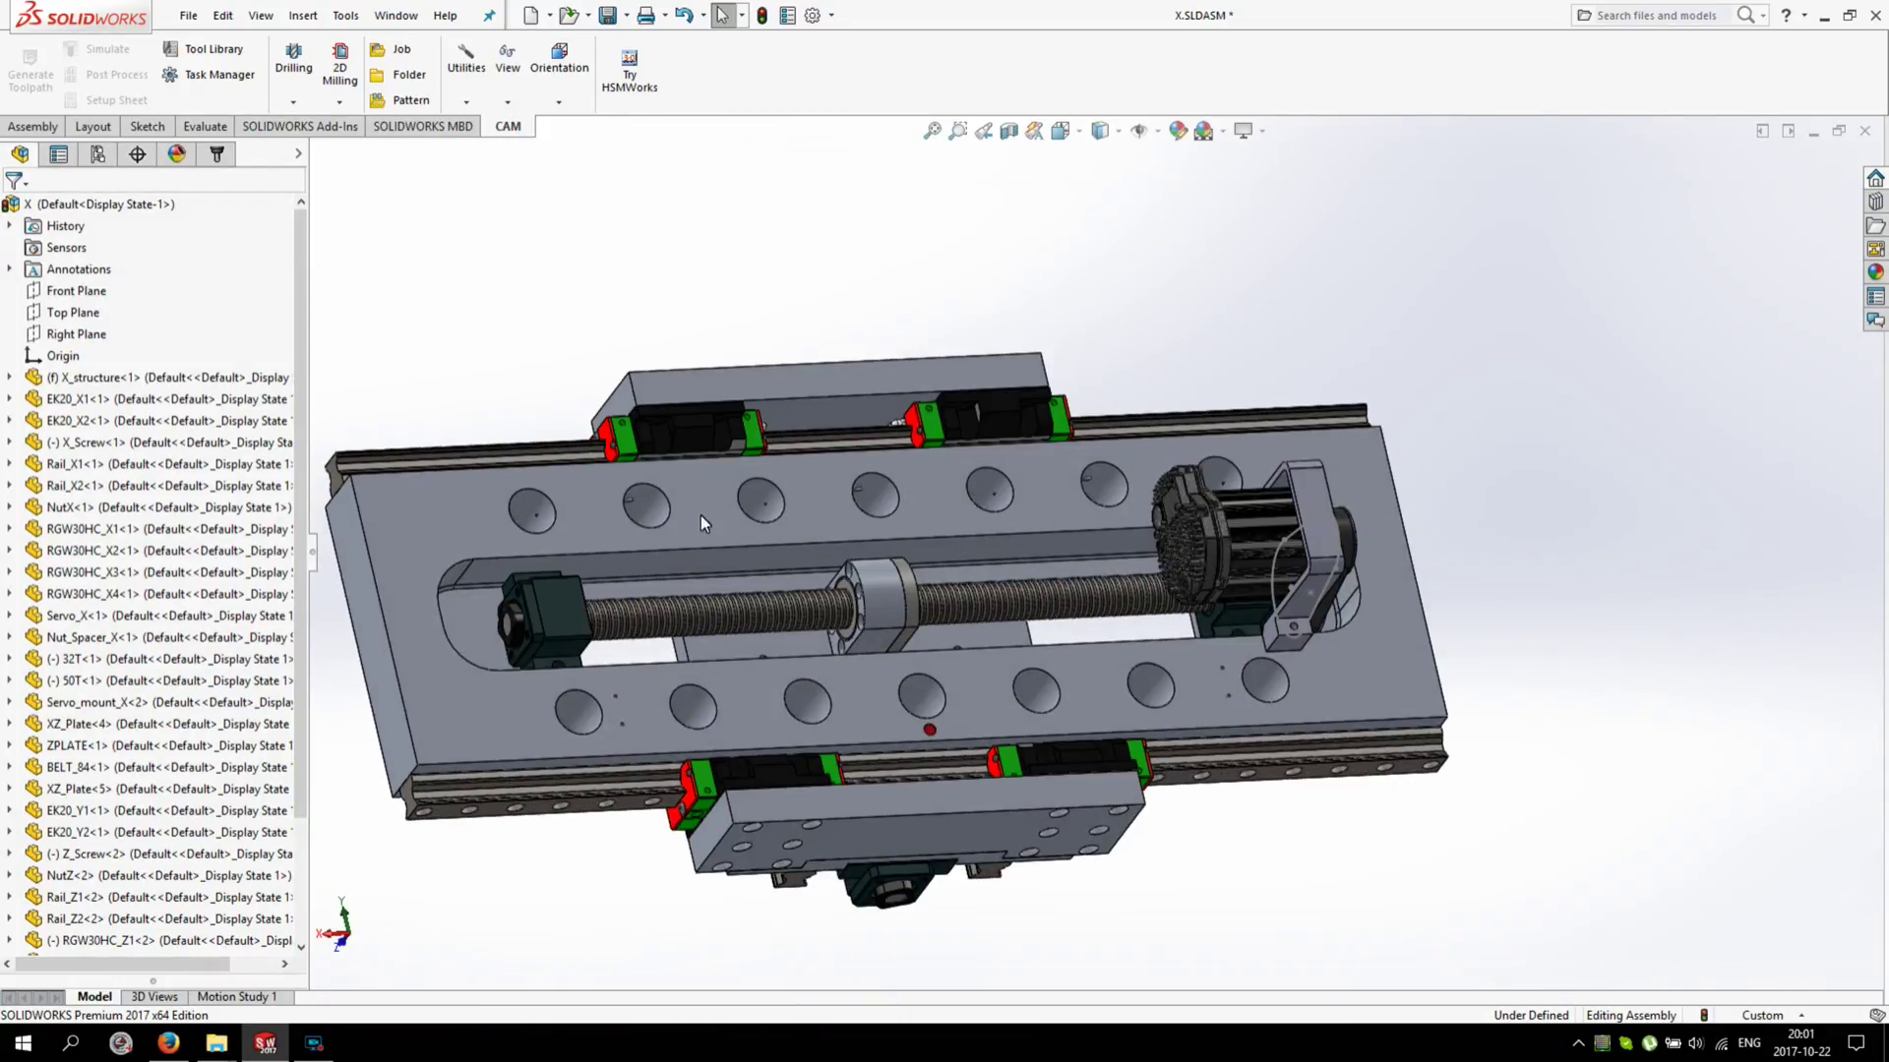
# Select the X_structure plate face and one of its small hole edges.
pyautogui.click(739, 520)
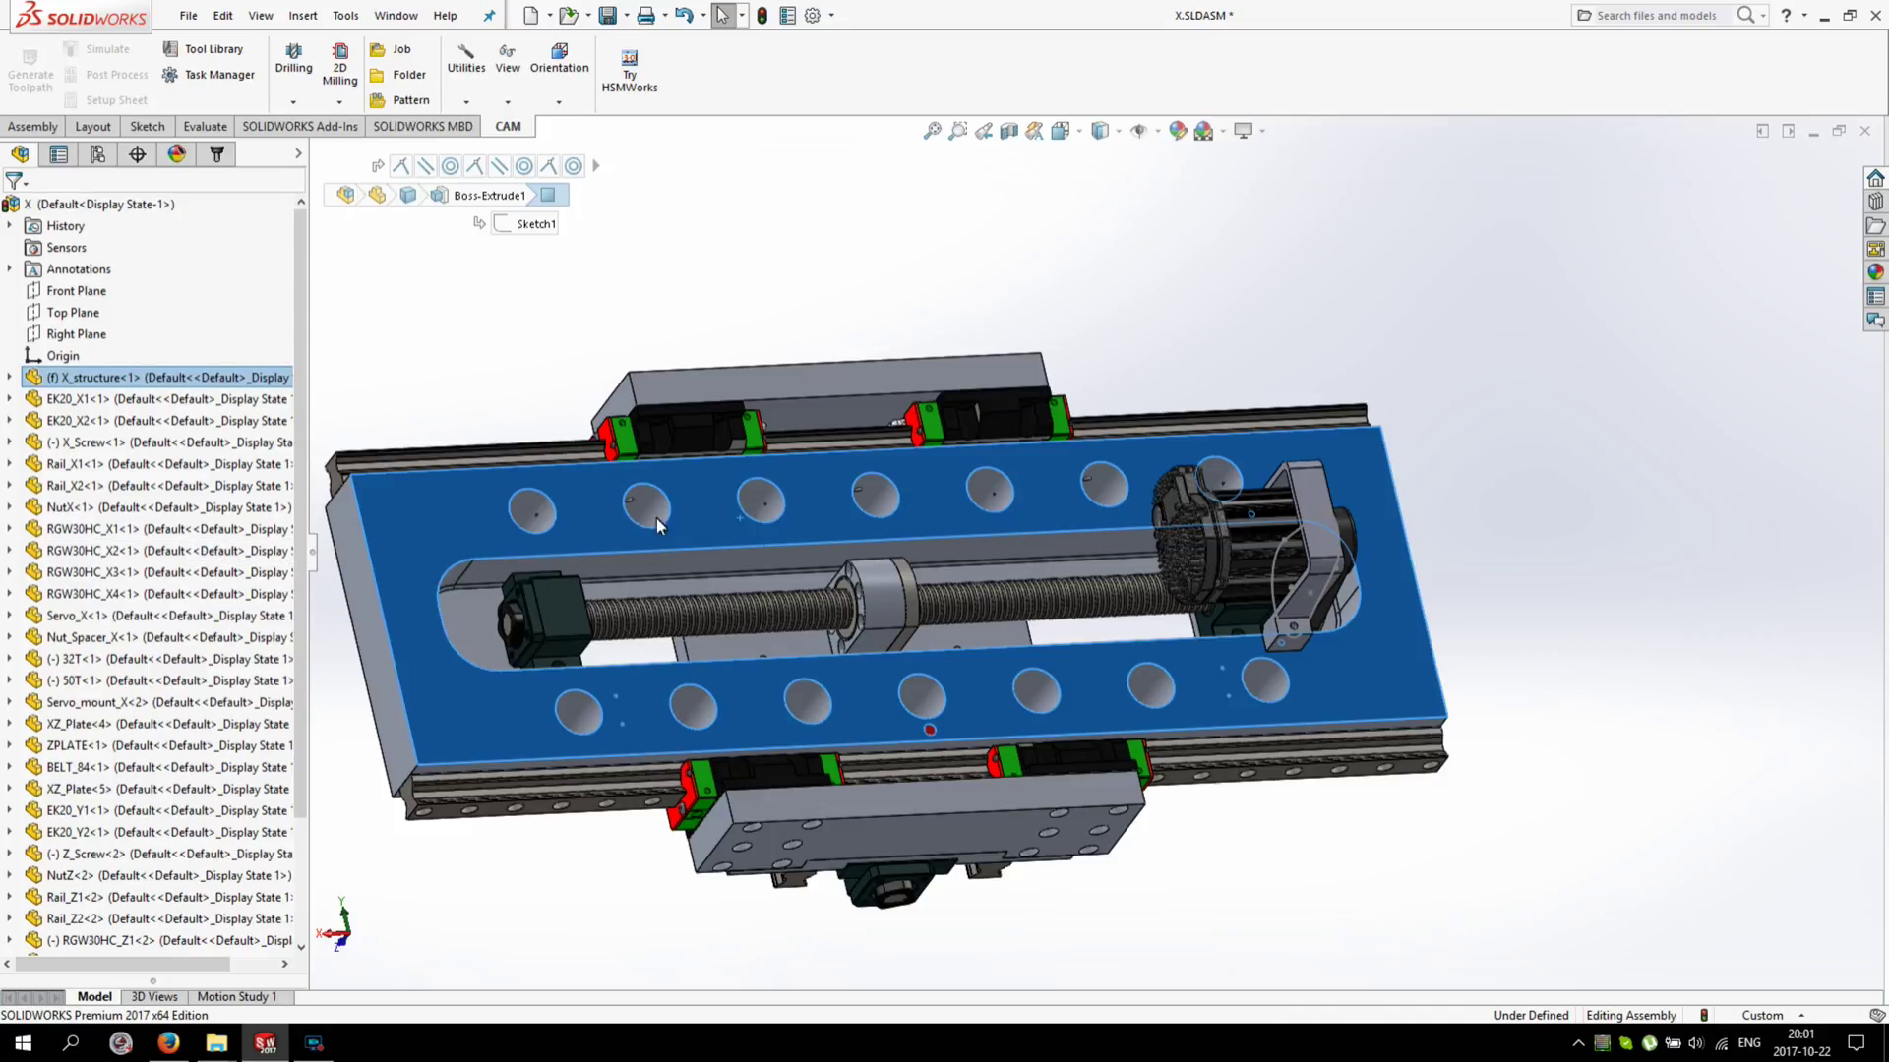
pyautogui.click(536, 512)
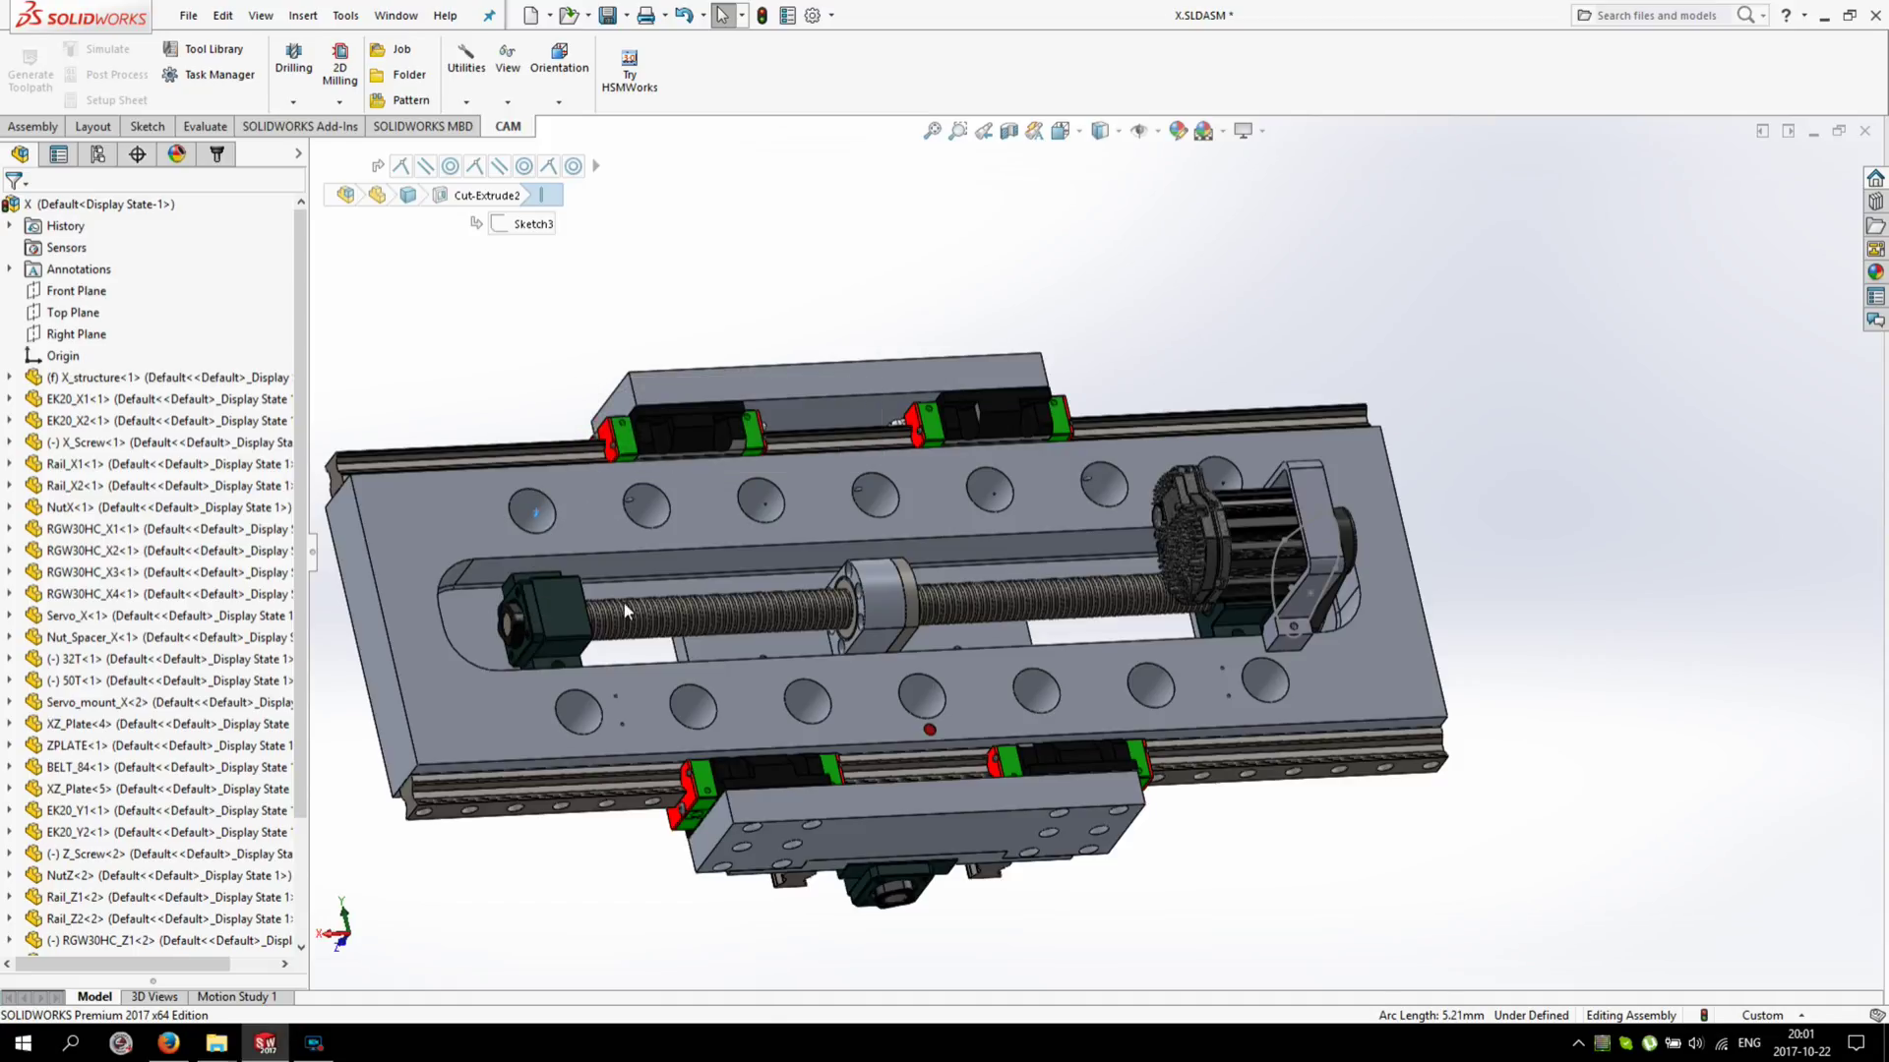
pyautogui.click(461, 542)
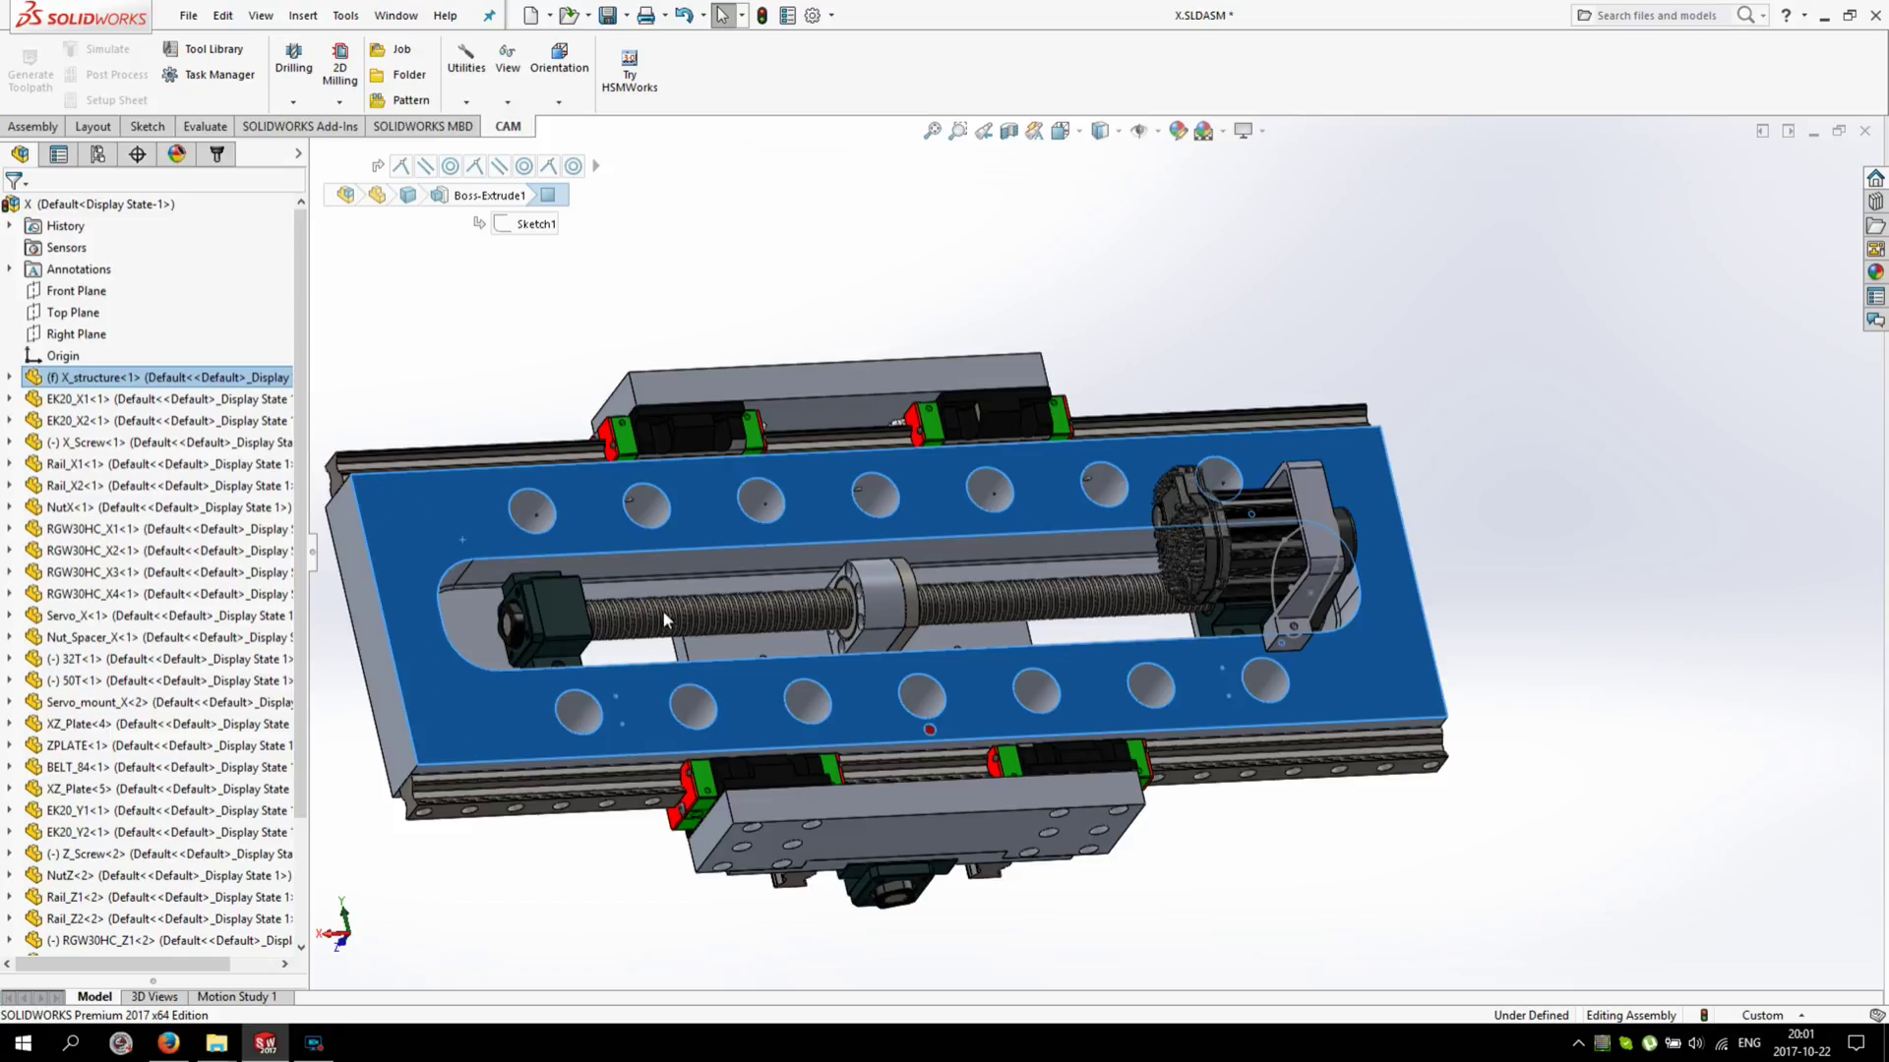
pyautogui.scroll(-2, 759, 559)
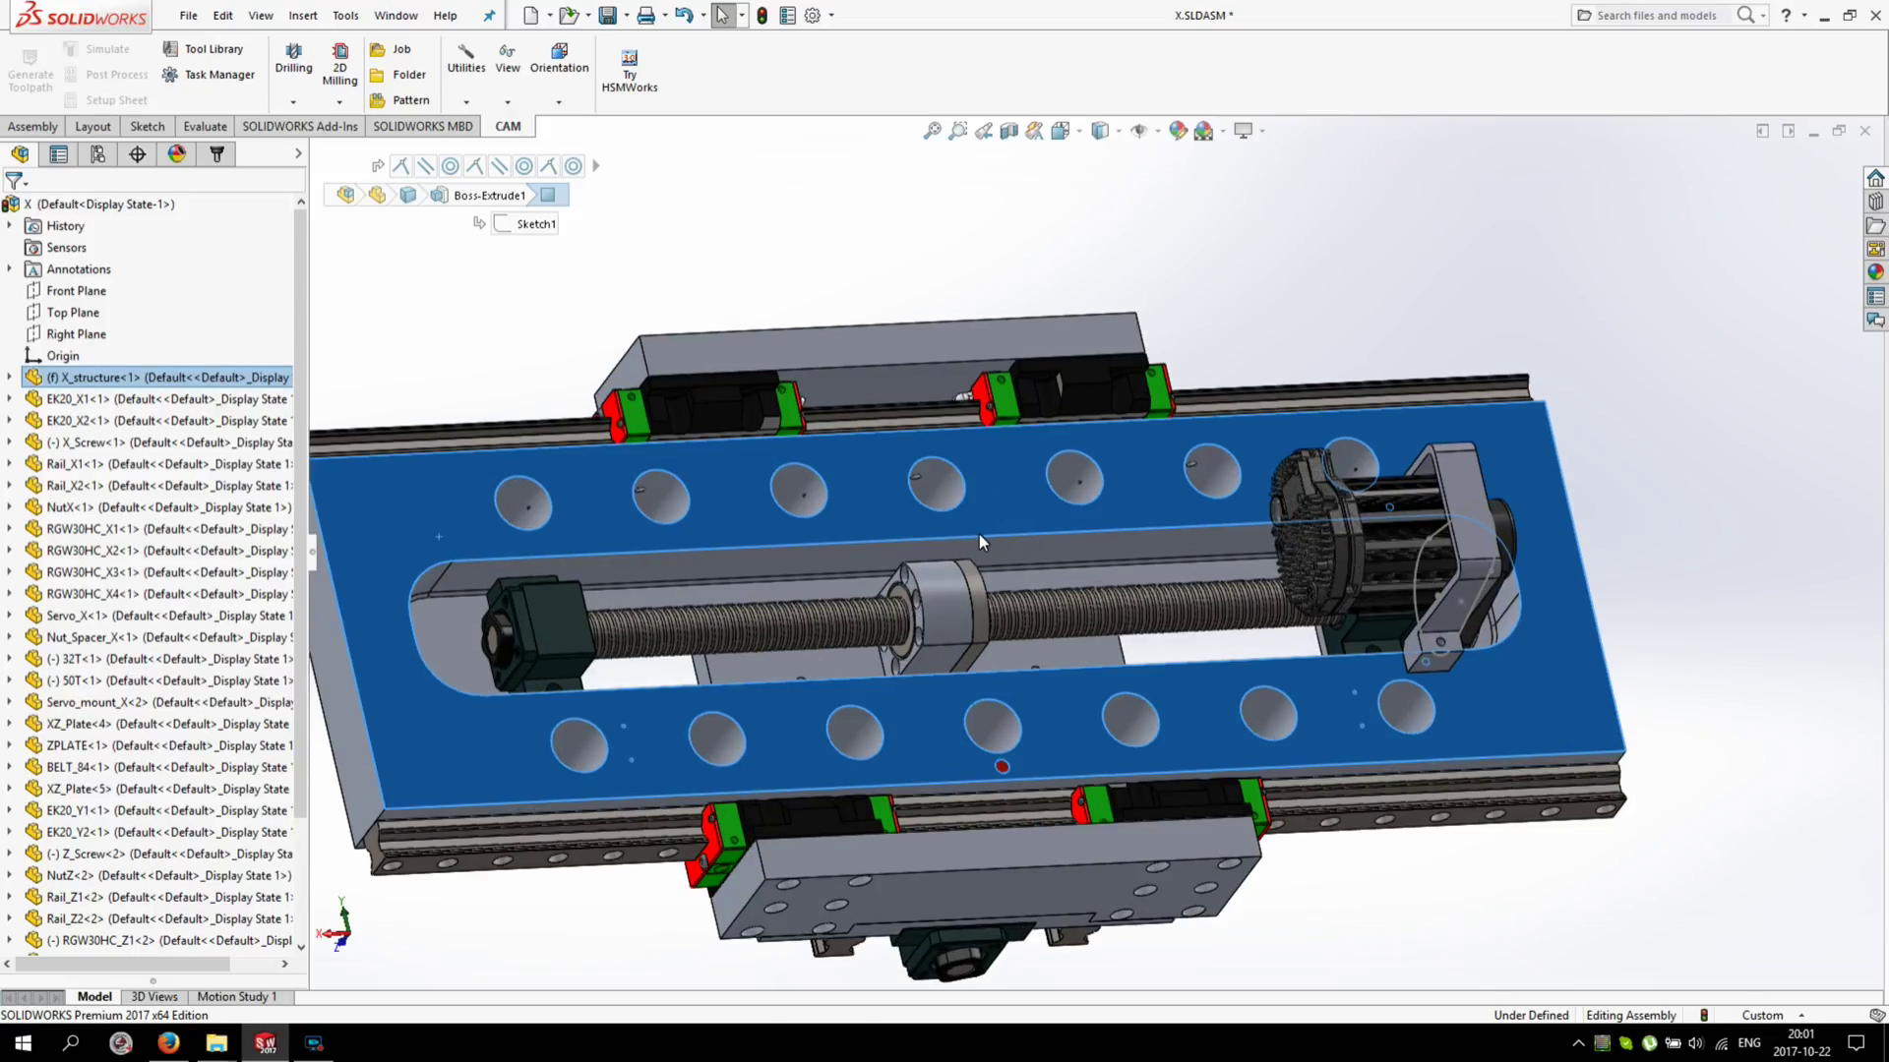
pyautogui.scroll(1, 979, 534)
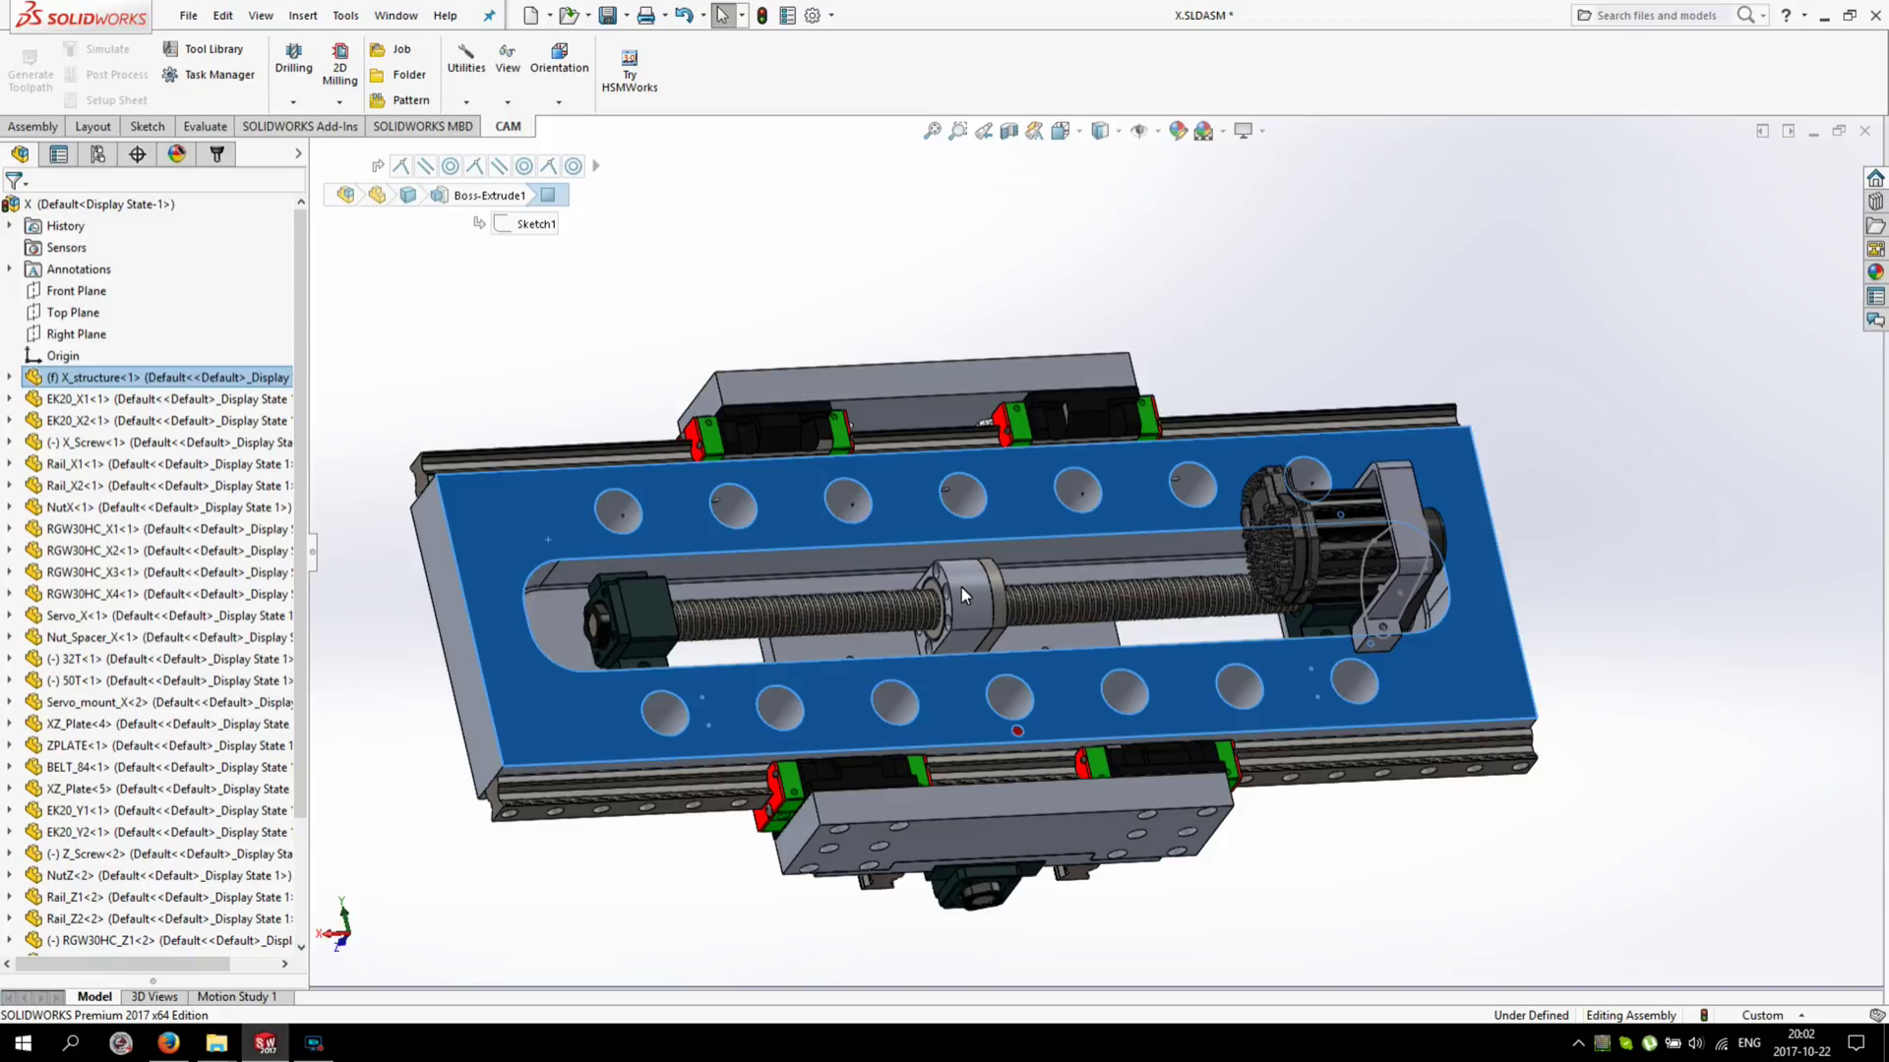
# Tilt the assembly to a steep view, then back to a flatter view of the X plate.
pyautogui.moveTo(960, 588); pyautogui.dragTo(639, 431, button='middle')
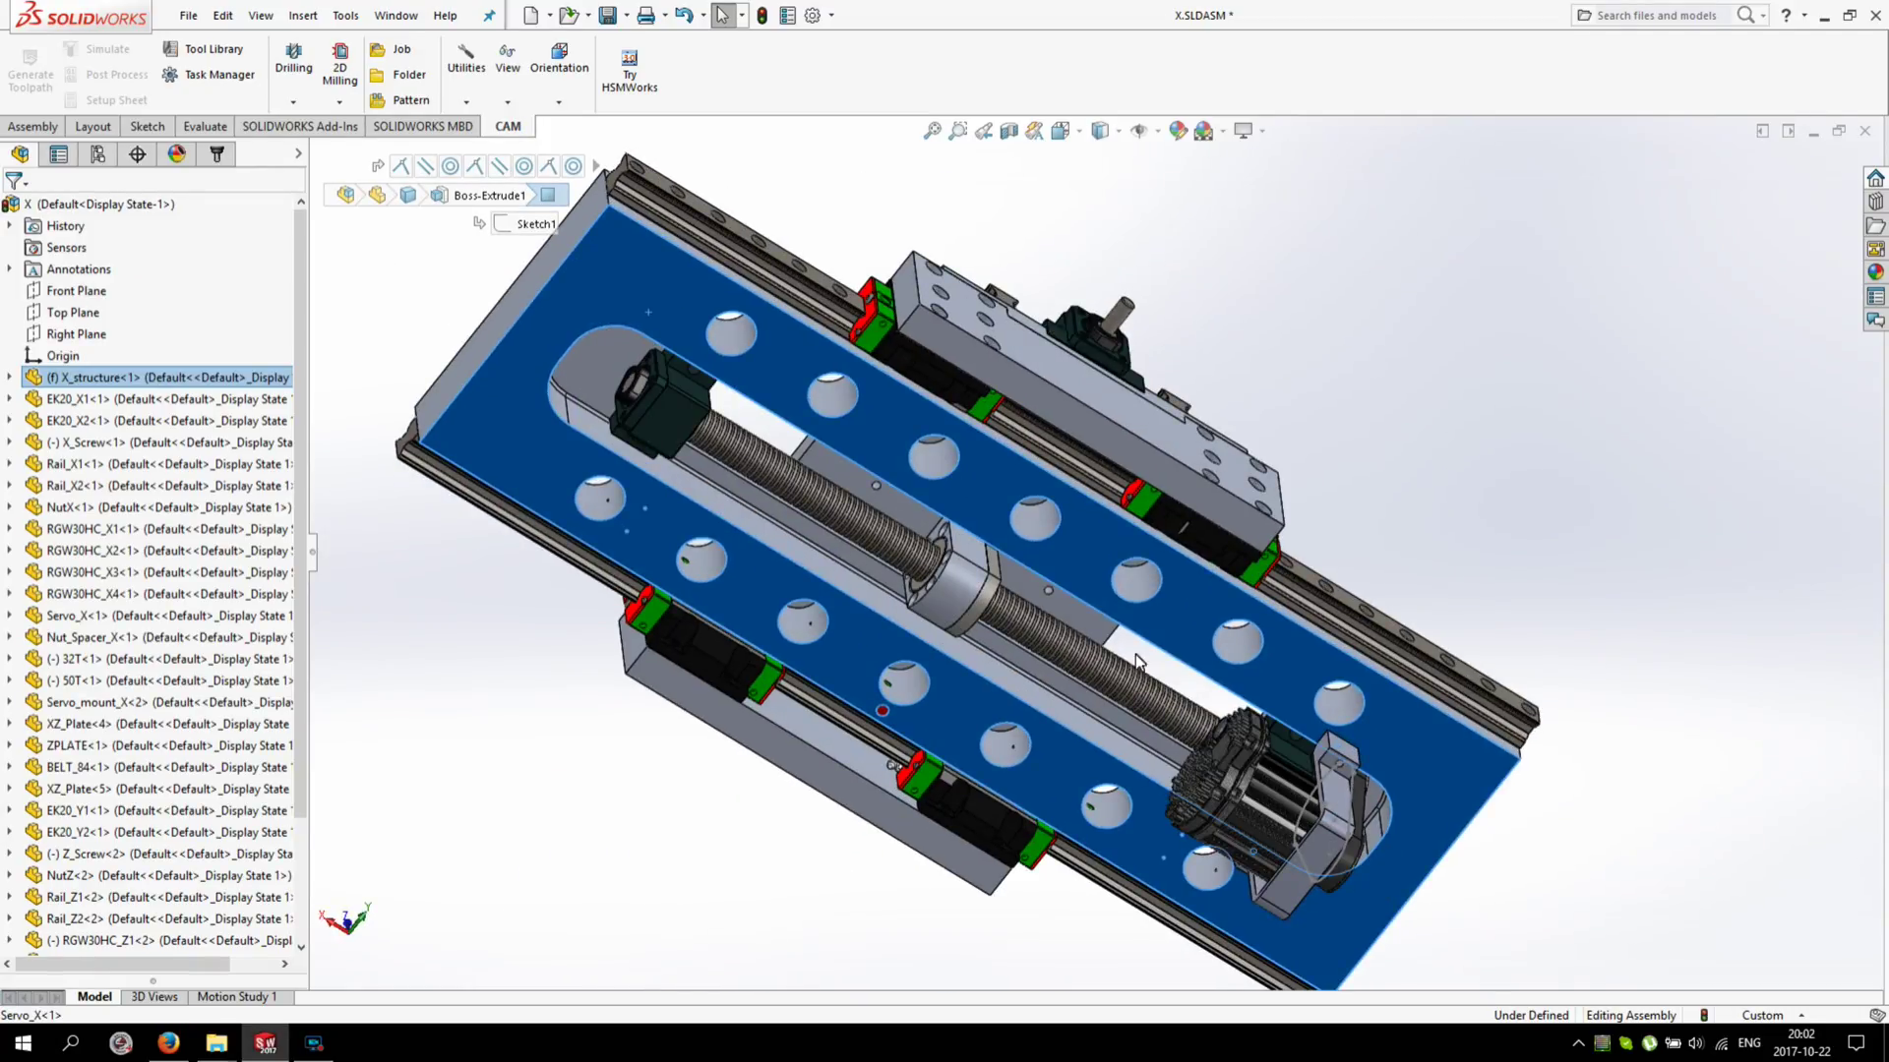
pyautogui.scroll(-3, 915, 392)
pyautogui.scroll(2, 1163, 610)
pyautogui.moveTo(1163, 610); pyautogui.dragTo(1105, 571, button='middle')
pyautogui.scroll(-2, 1105, 609)
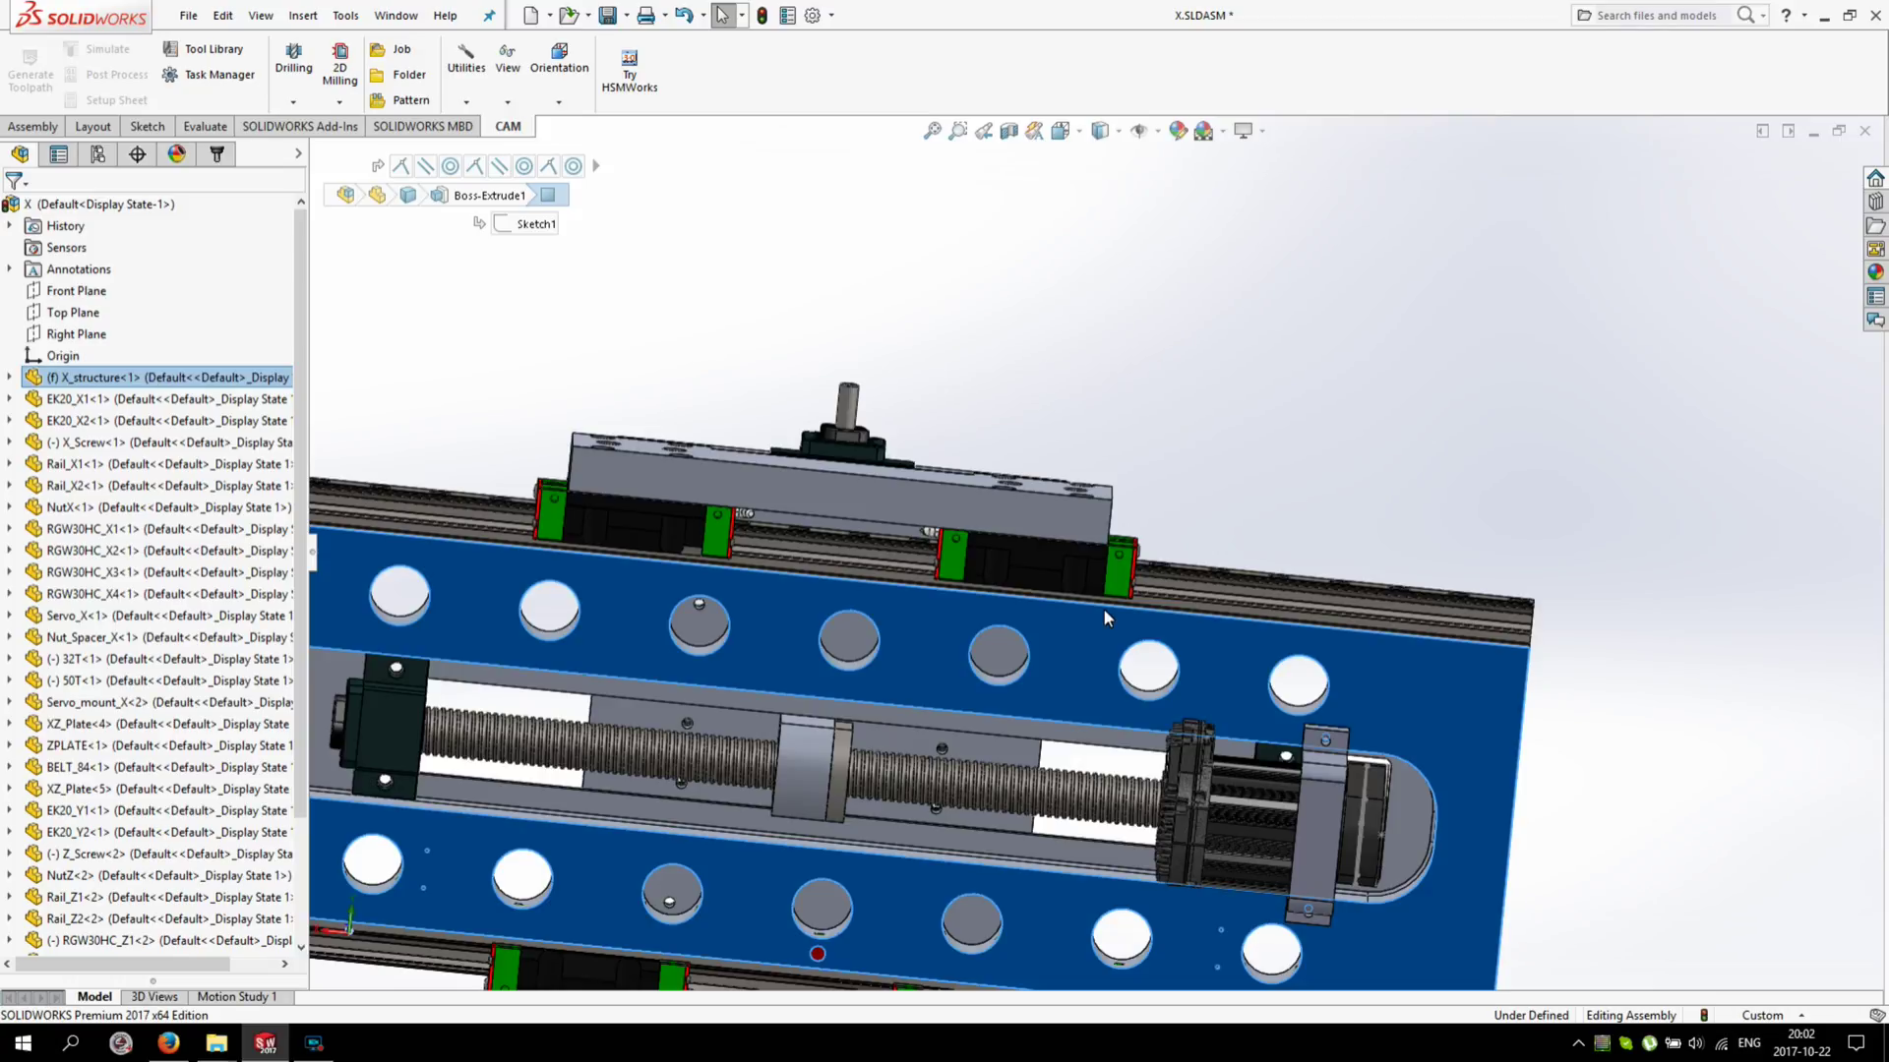
pyautogui.scroll(5, 1102, 609)
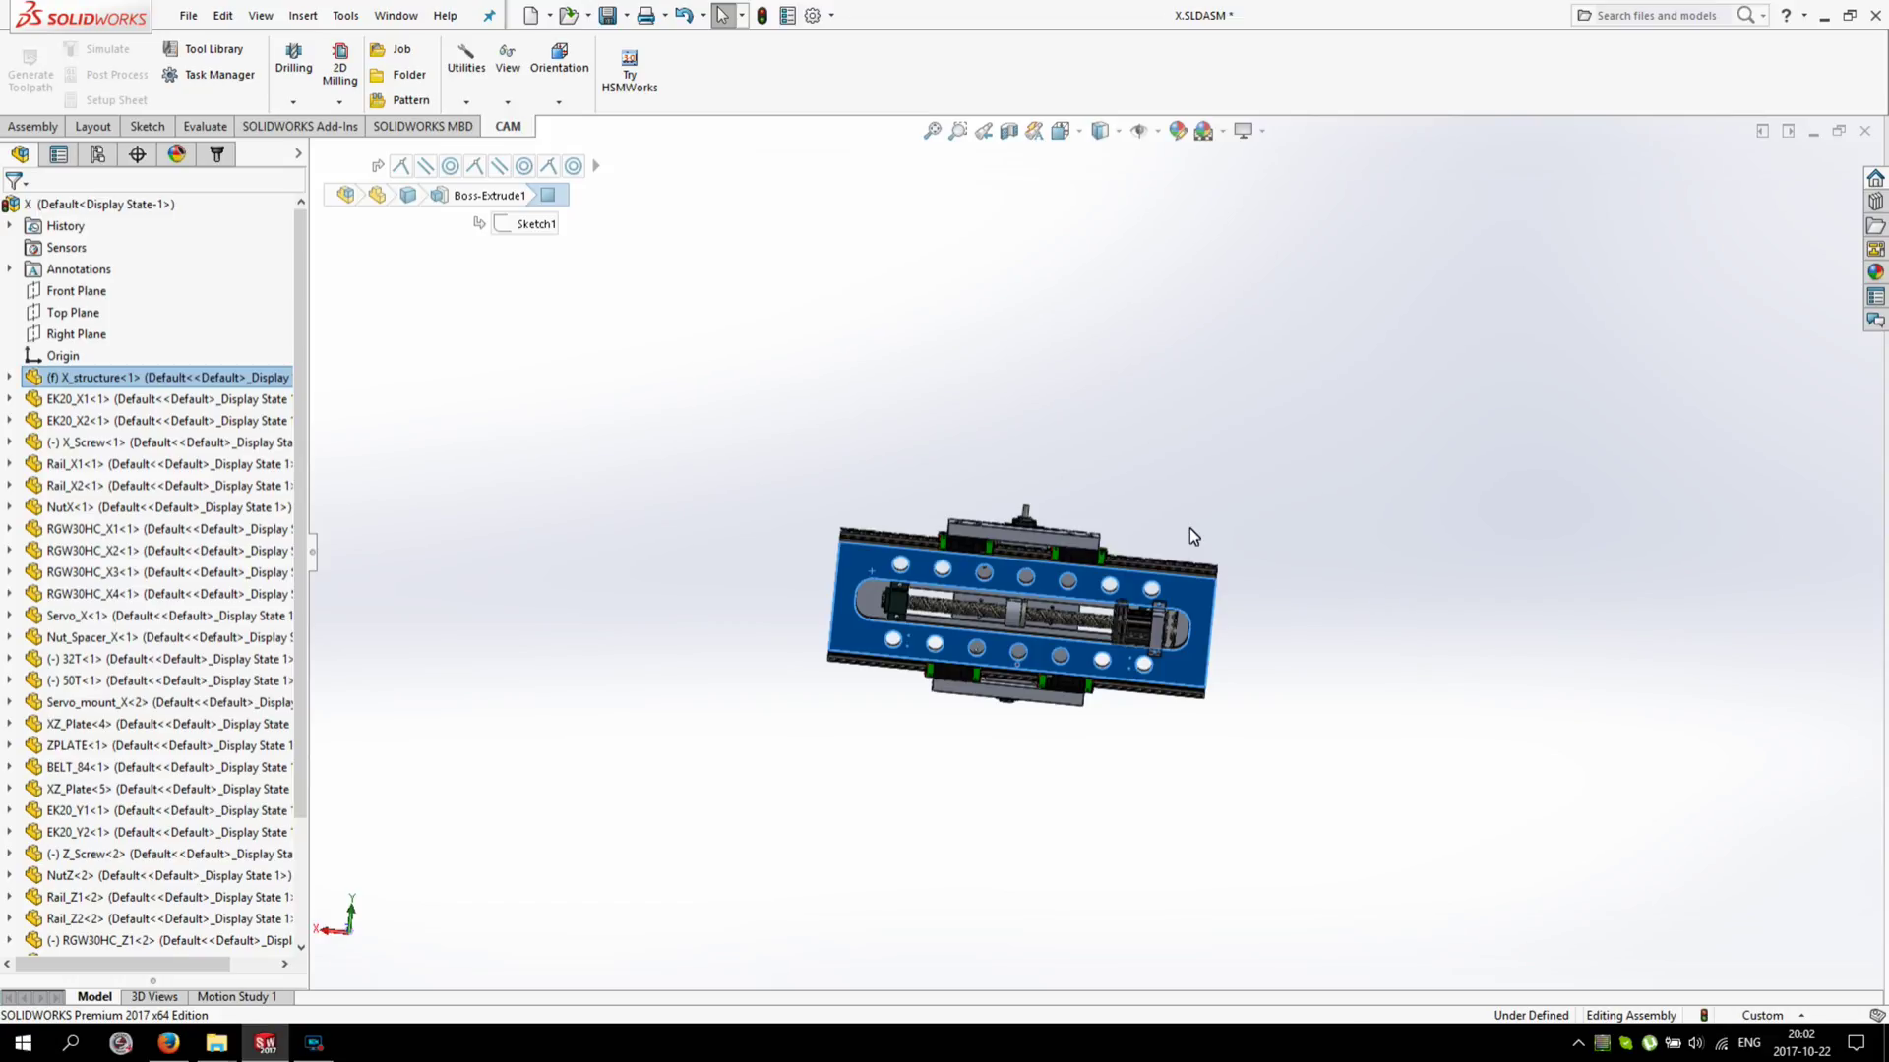
# Orbit to a close near-front view of the Z plate, its rails and the ball screw.
pyautogui.moveTo(1057, 513); pyautogui.dragTo(818, 615, button='middle')
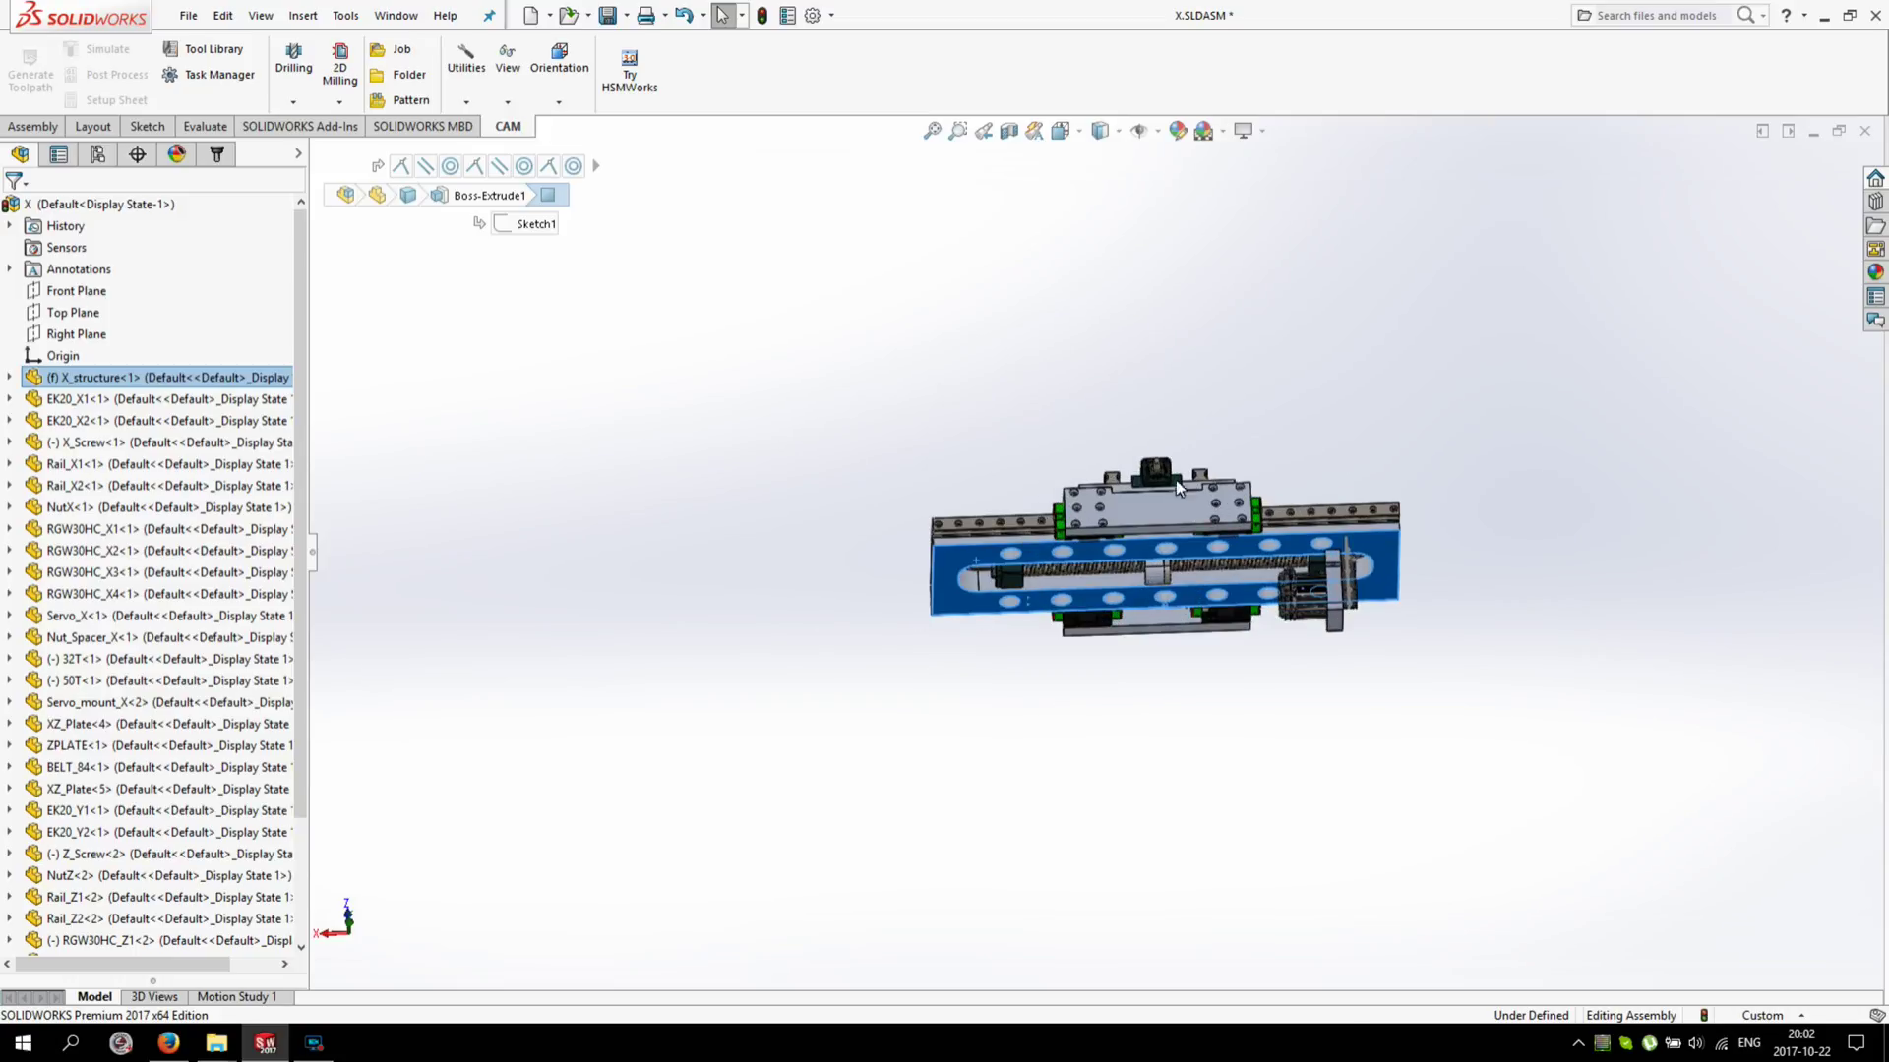
pyautogui.moveTo(1175, 480); pyautogui.dragTo(1180, 610, button='middle')
pyautogui.scroll(-5, 1194, 547)
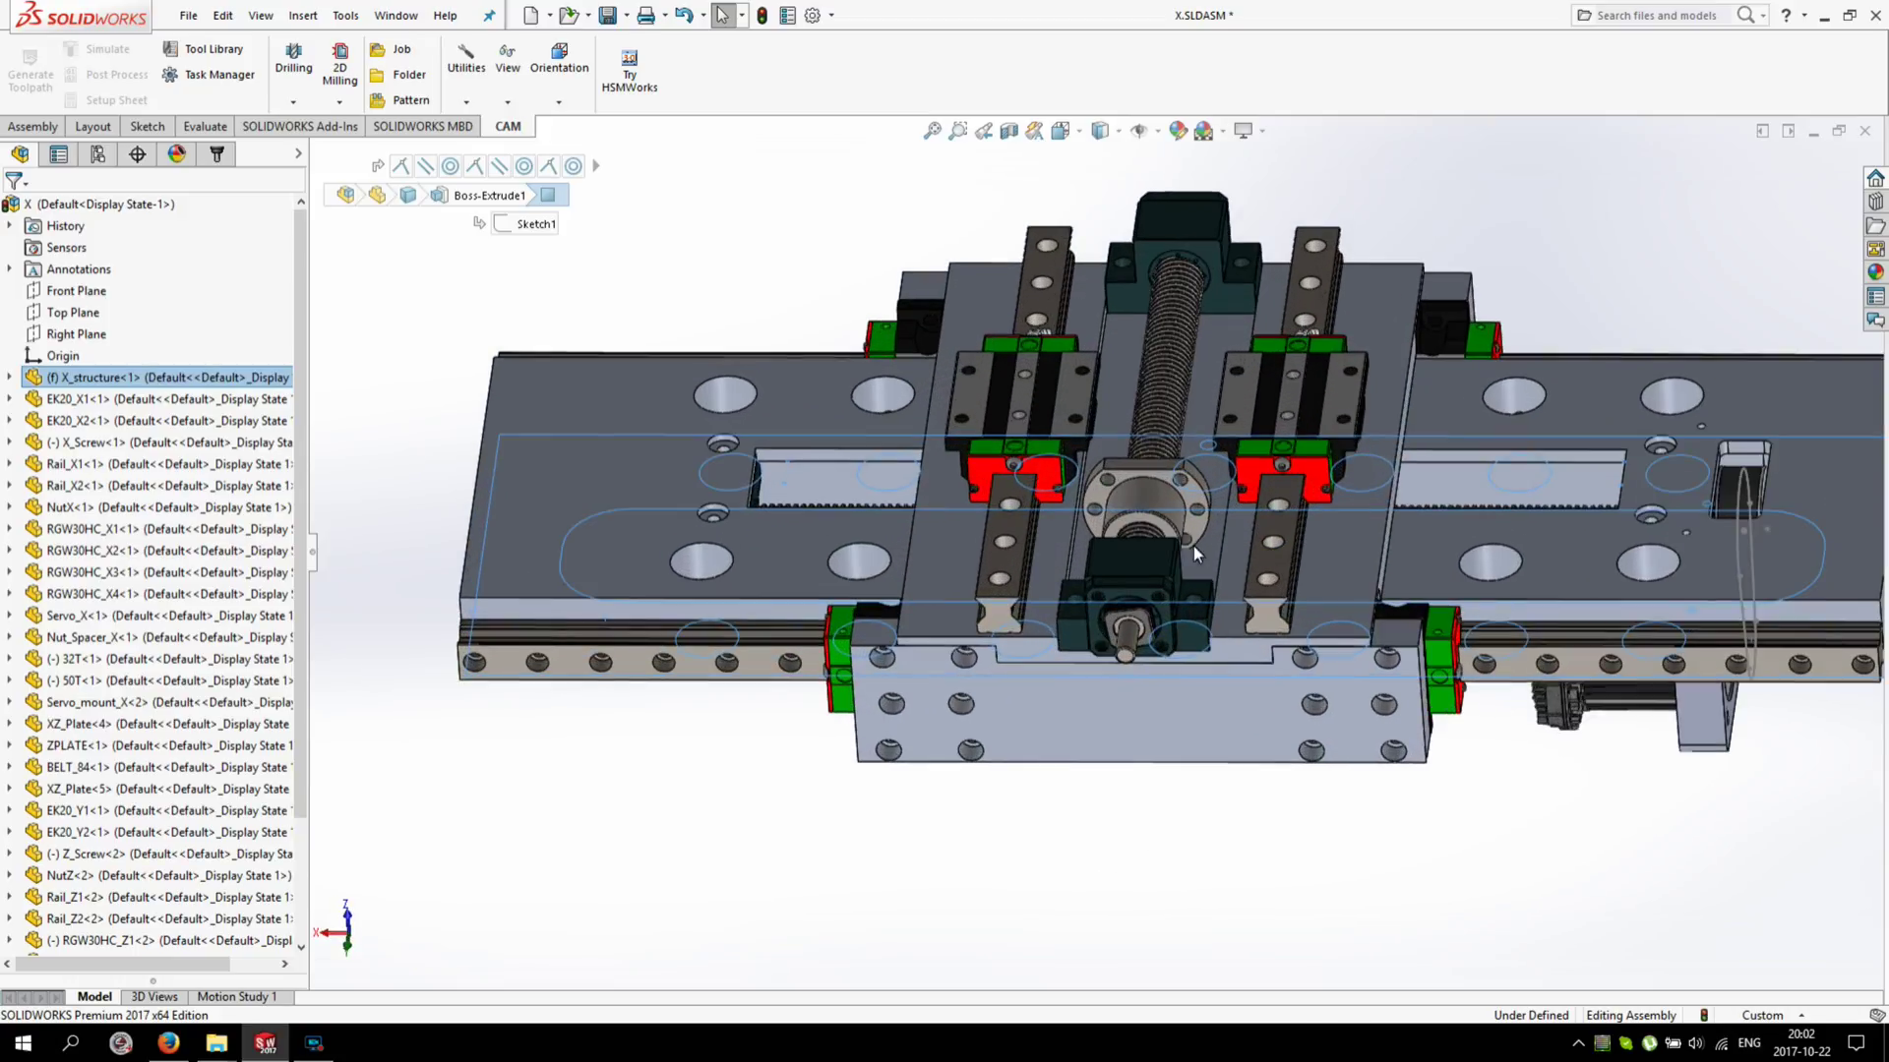
pyautogui.click(1125, 587)
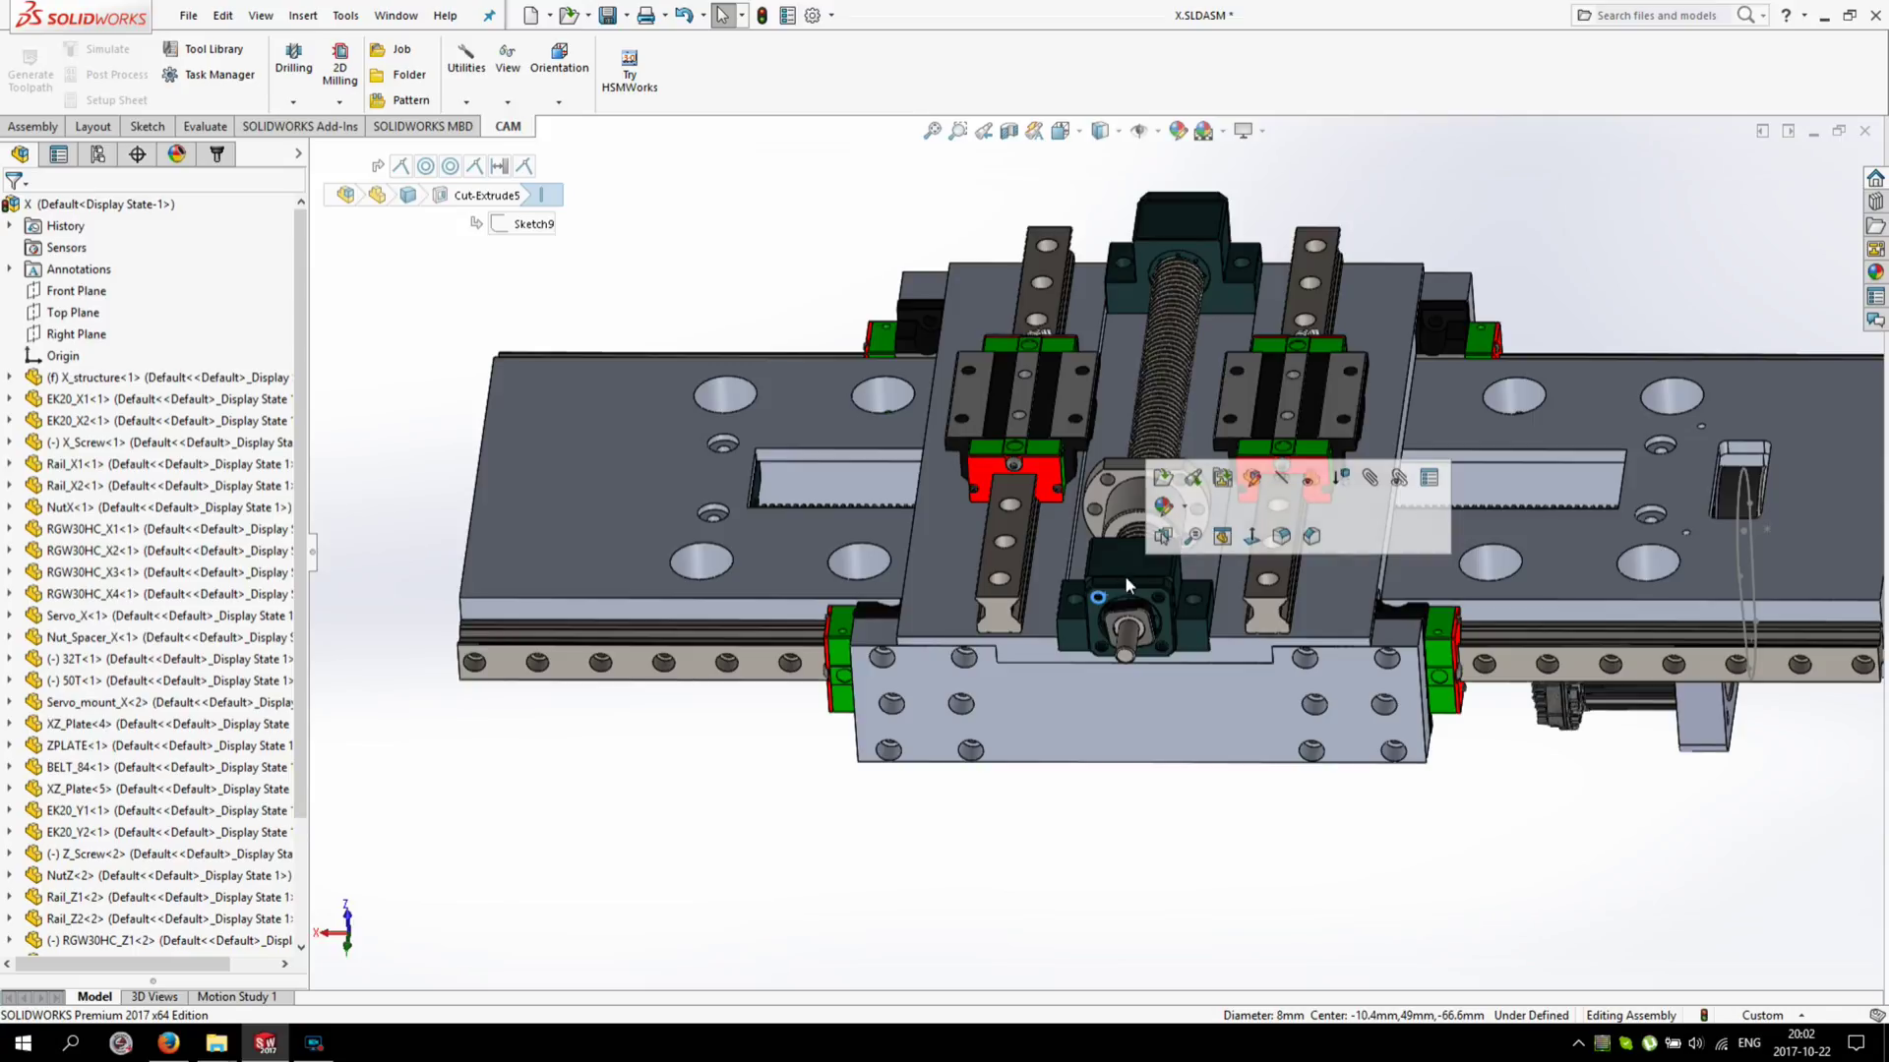
pyautogui.moveTo(1125, 595); pyautogui.dragTo(969, 474, button='middle')
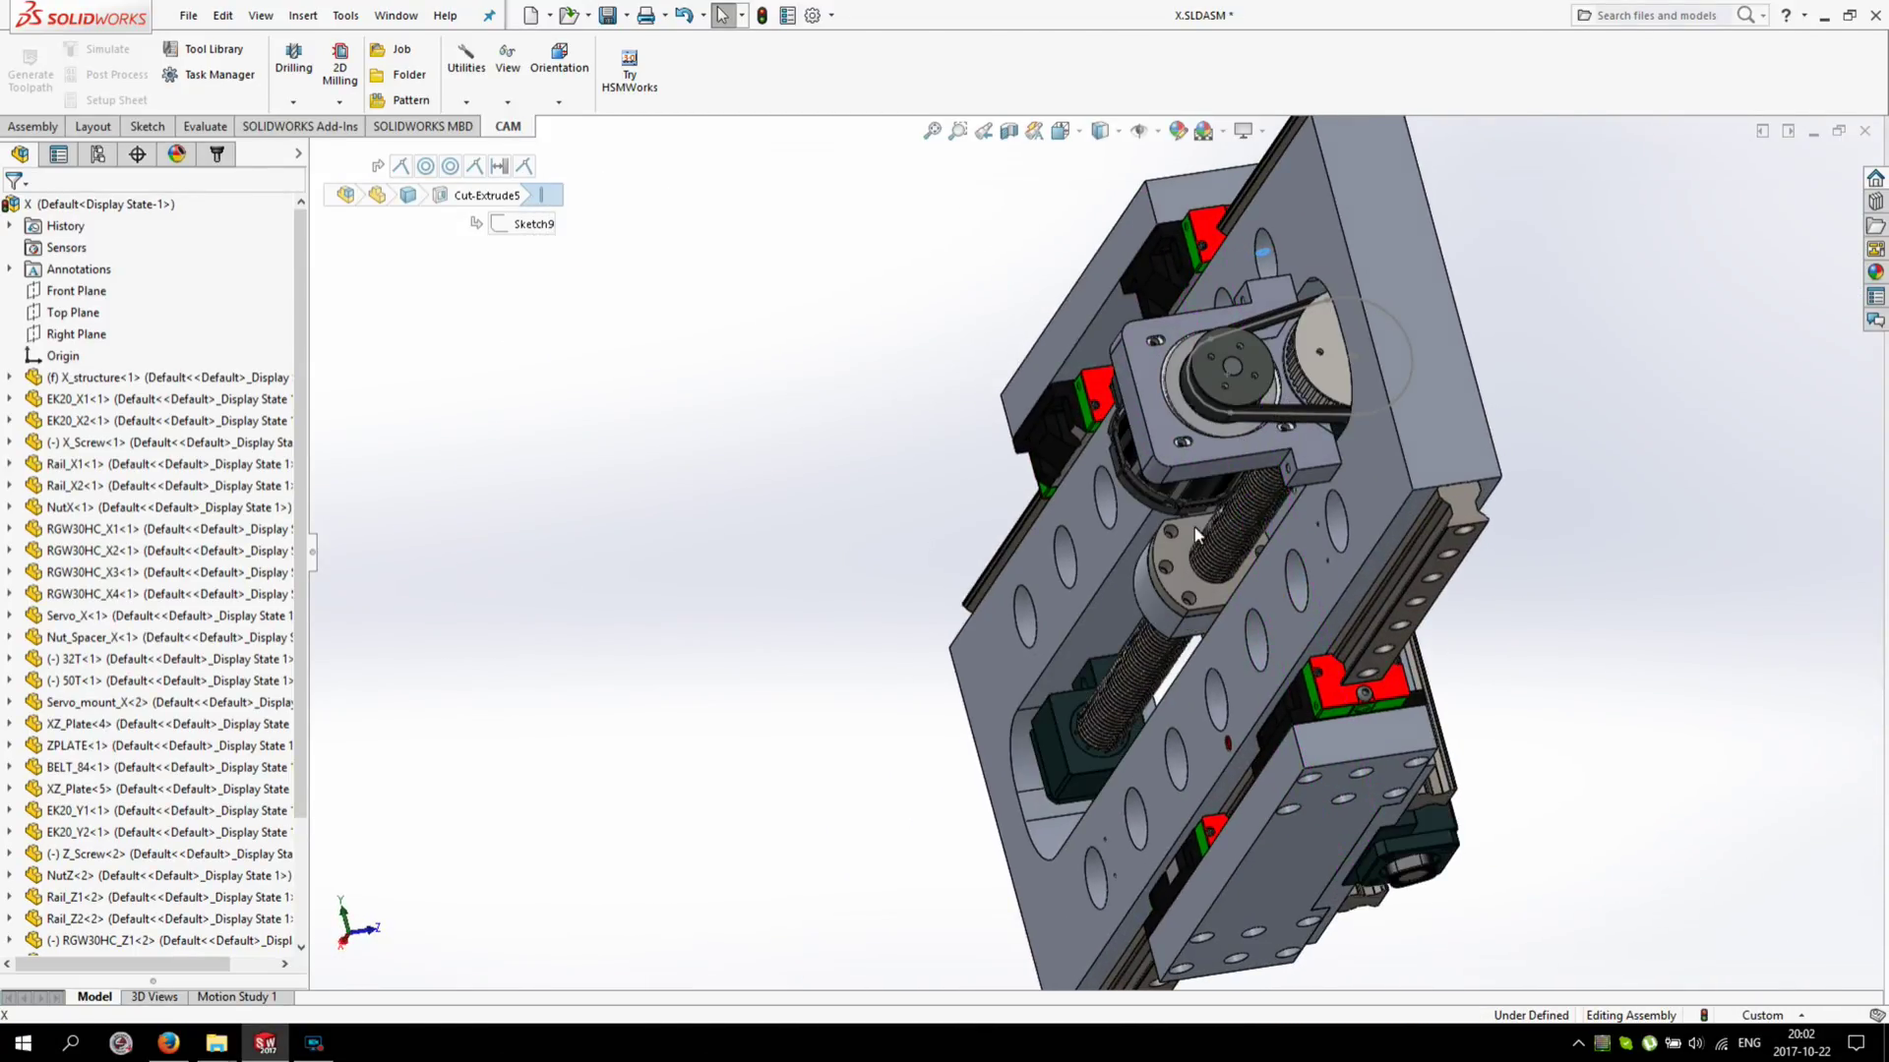
pyautogui.moveTo(1194, 527); pyautogui.dragTo(1358, 468, button='middle')
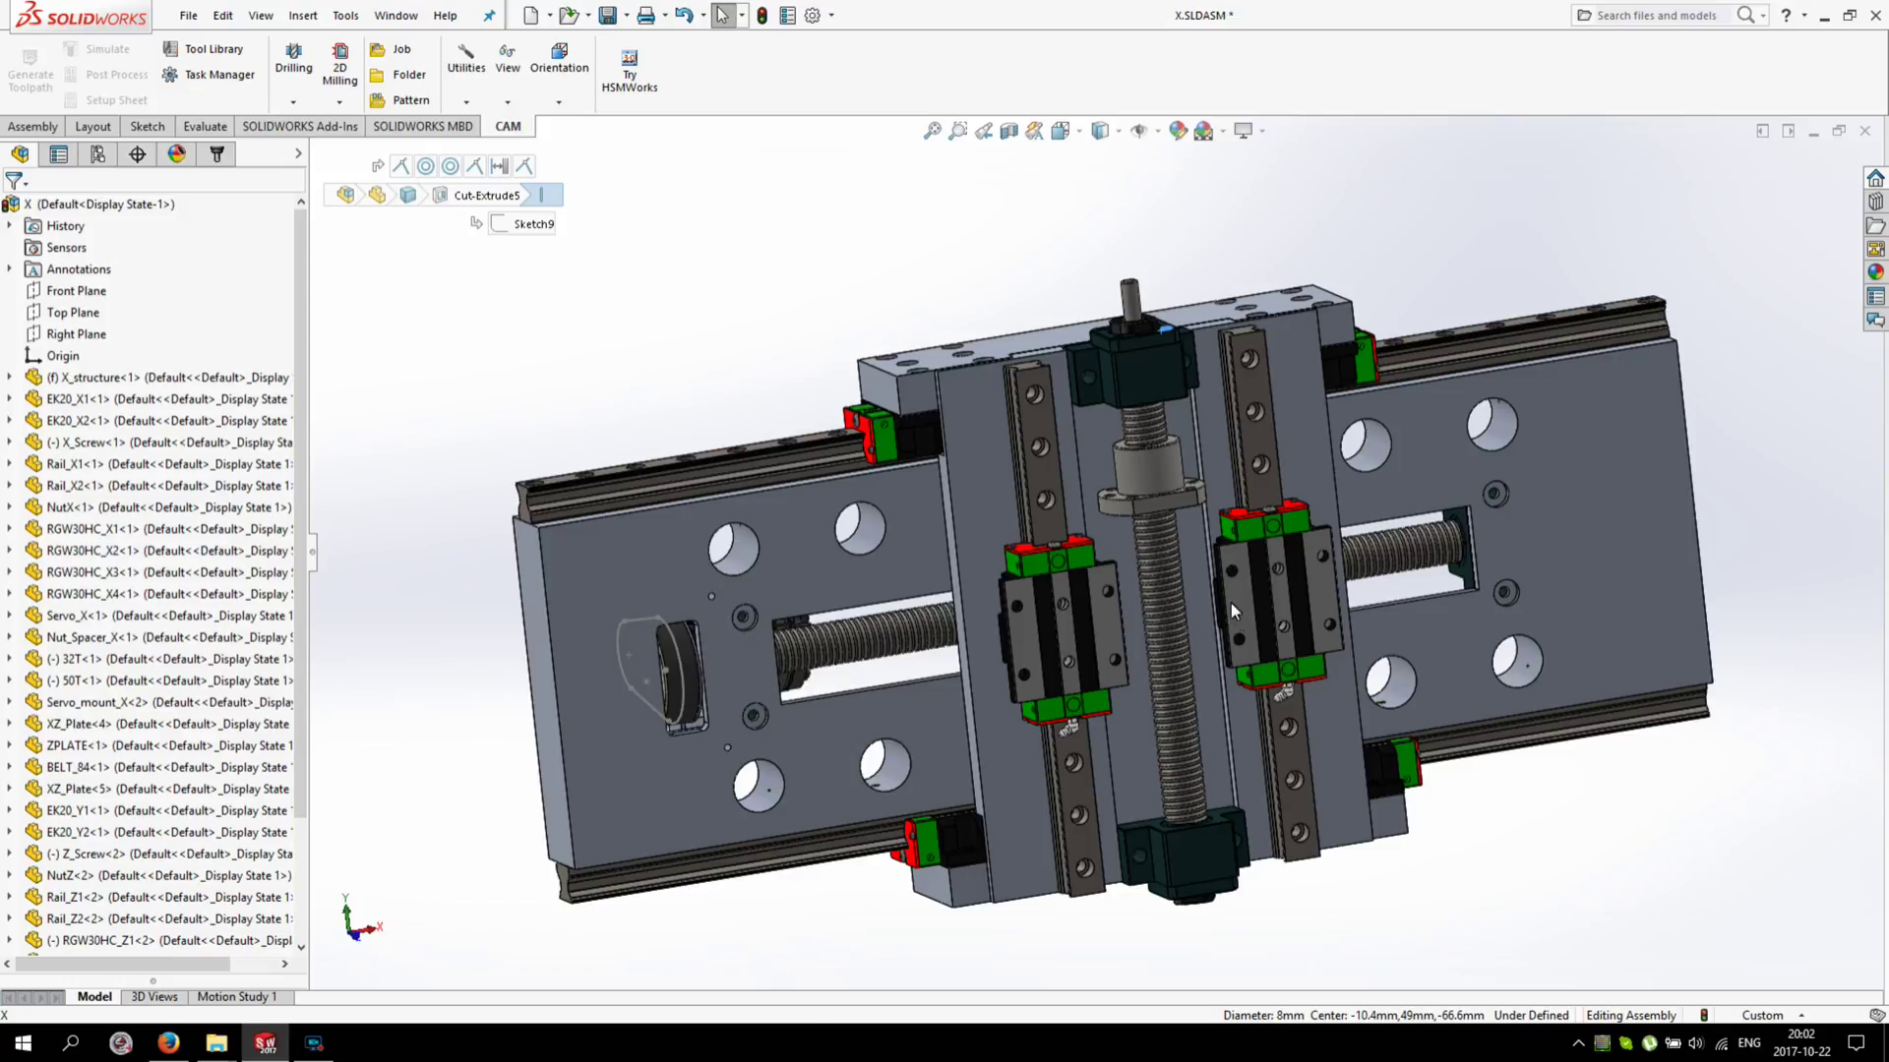
# Select the RGW30HC_Z1<2> carriage block and slide the Z carriage blocks down their rails.
pyautogui.moveTo(1230, 603); pyautogui.dragTo(1082, 543, button='middle')
pyautogui.scroll(-5, 1082, 543)
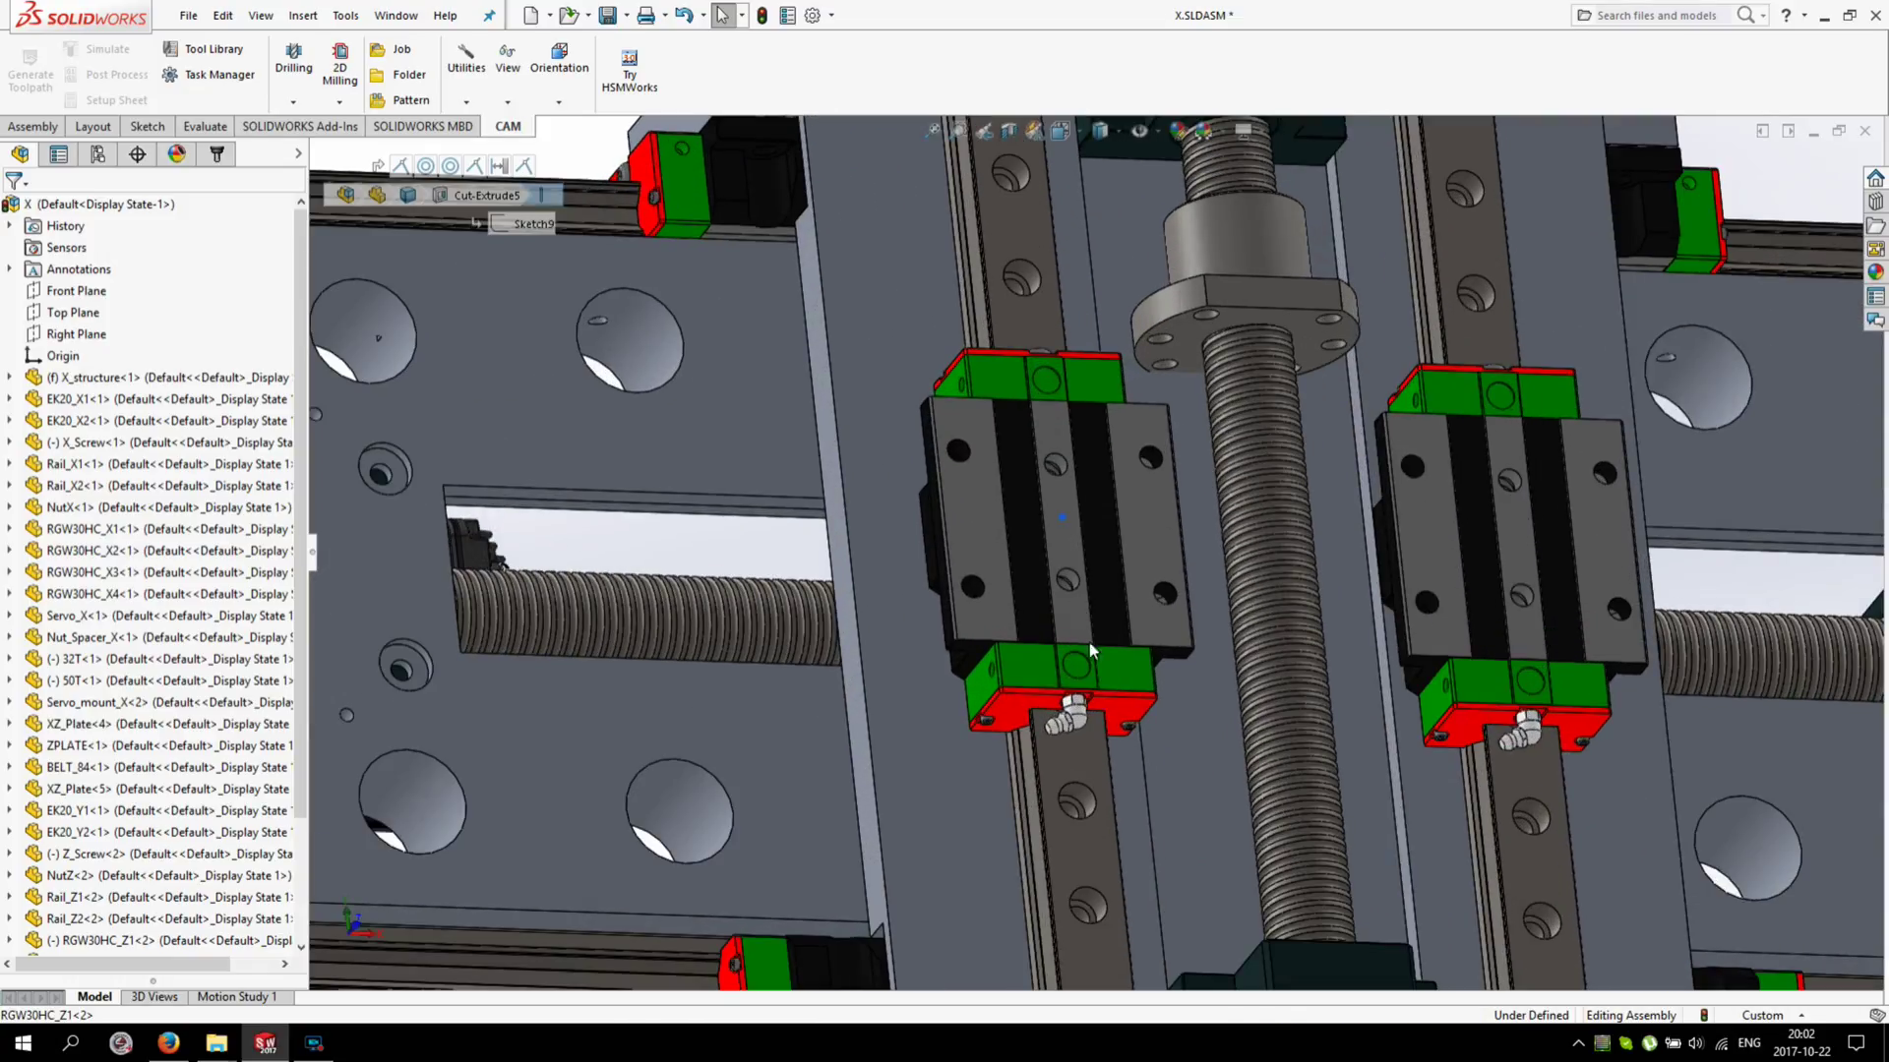
pyautogui.click(1072, 630)
pyautogui.scroll(6, 1089, 863)
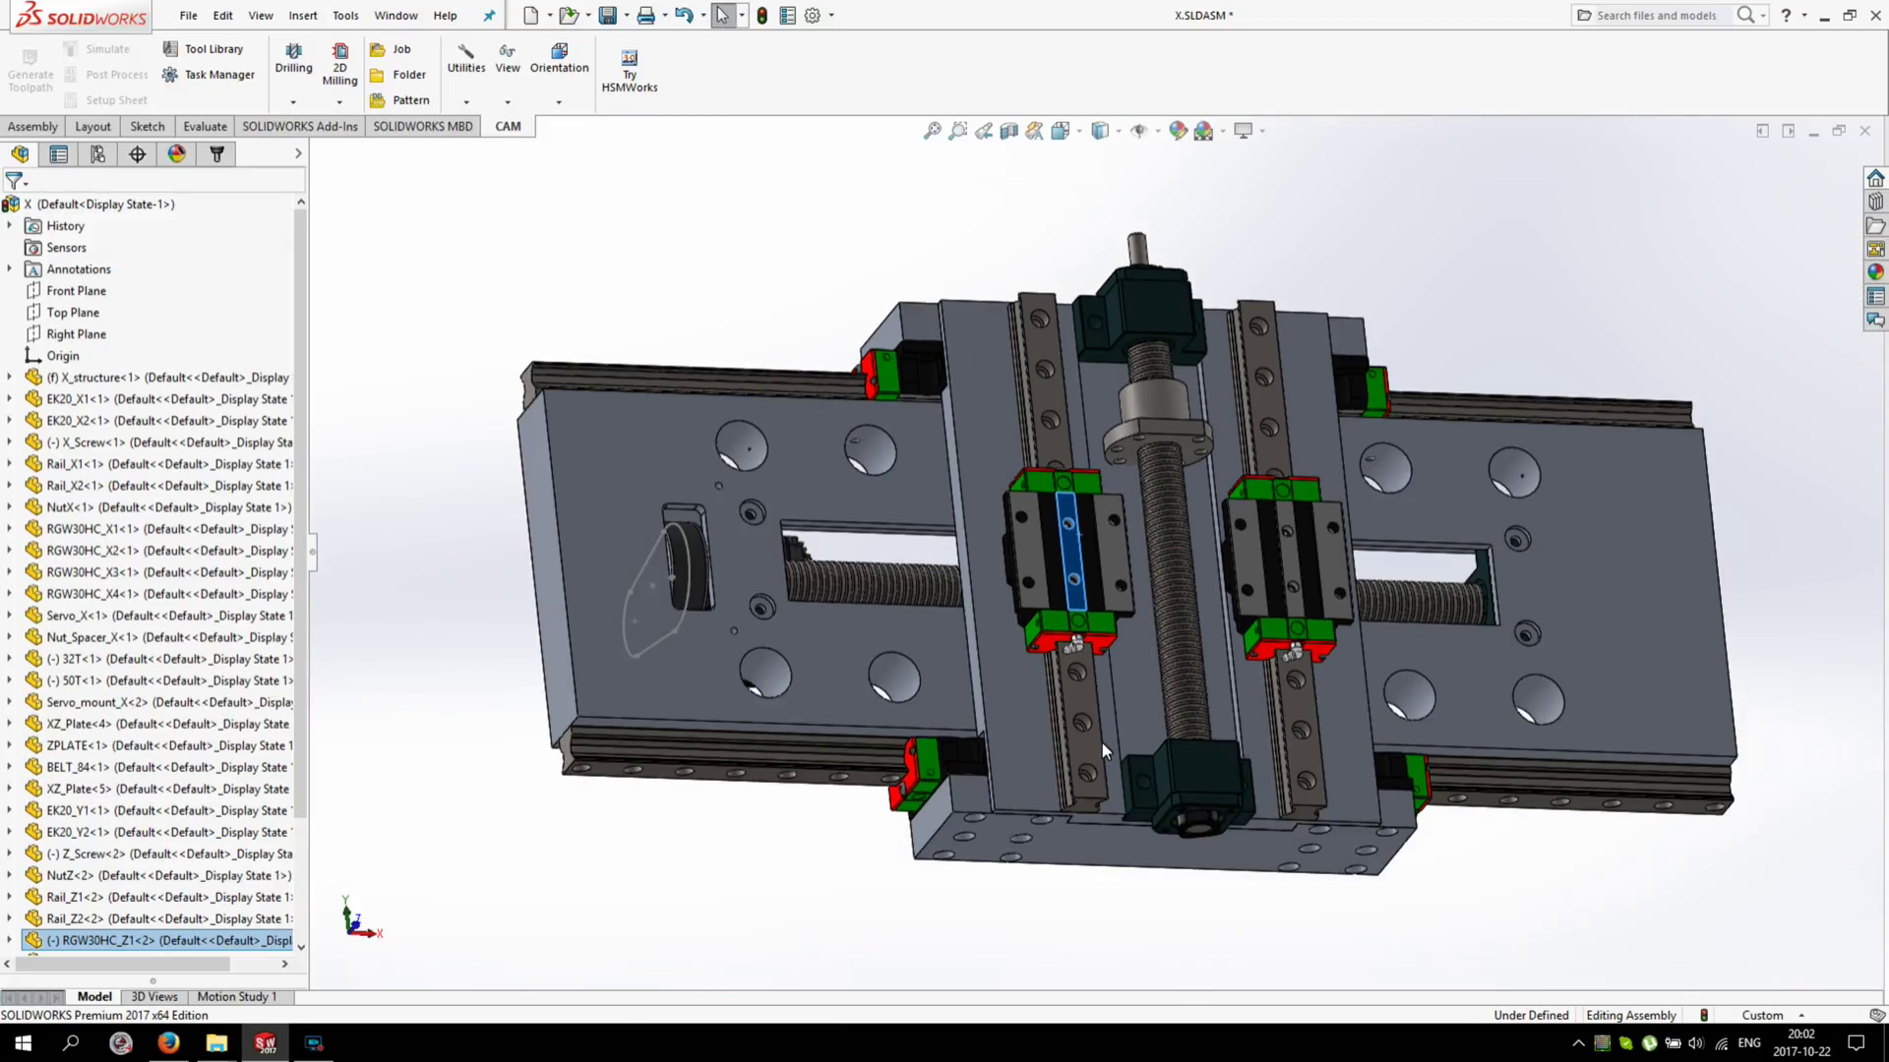
pyautogui.moveTo(1105, 751); pyautogui.dragTo(1016, 782, button='middle')
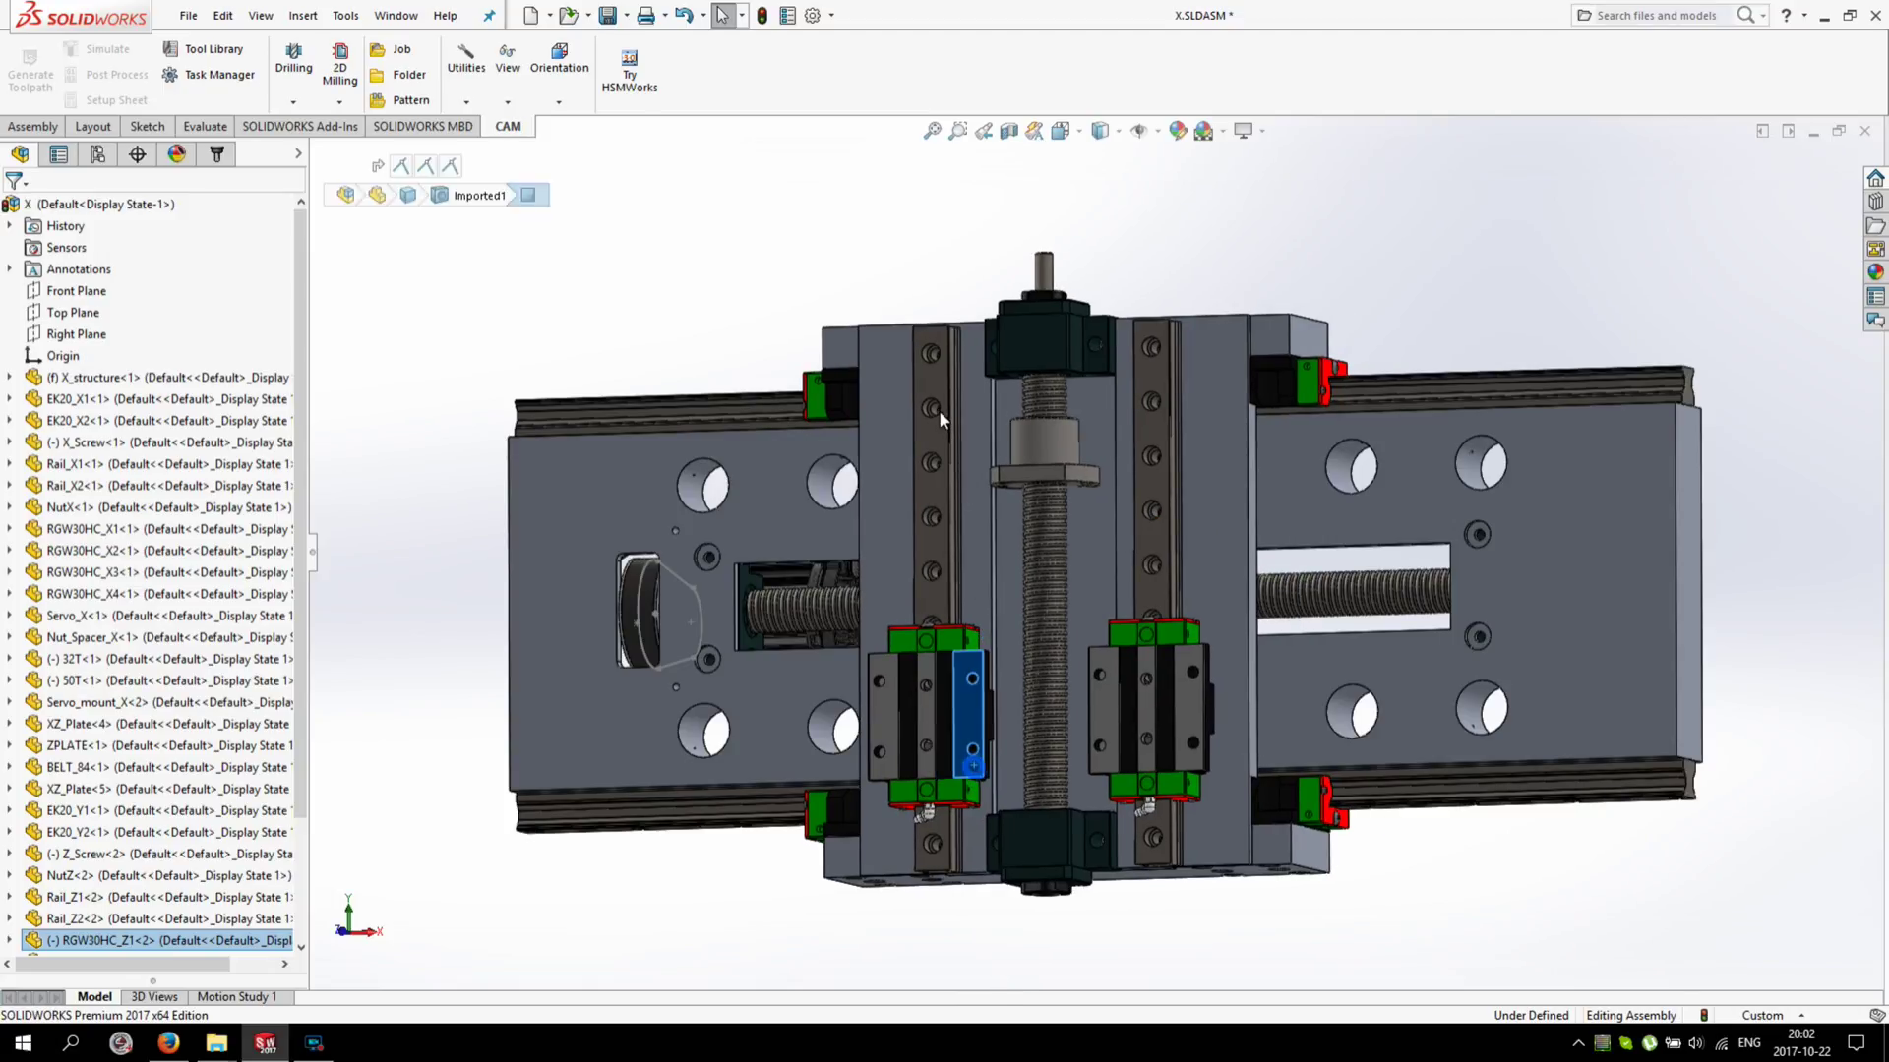
pyautogui.moveTo(942, 695); pyautogui.dragTo(932, 537)
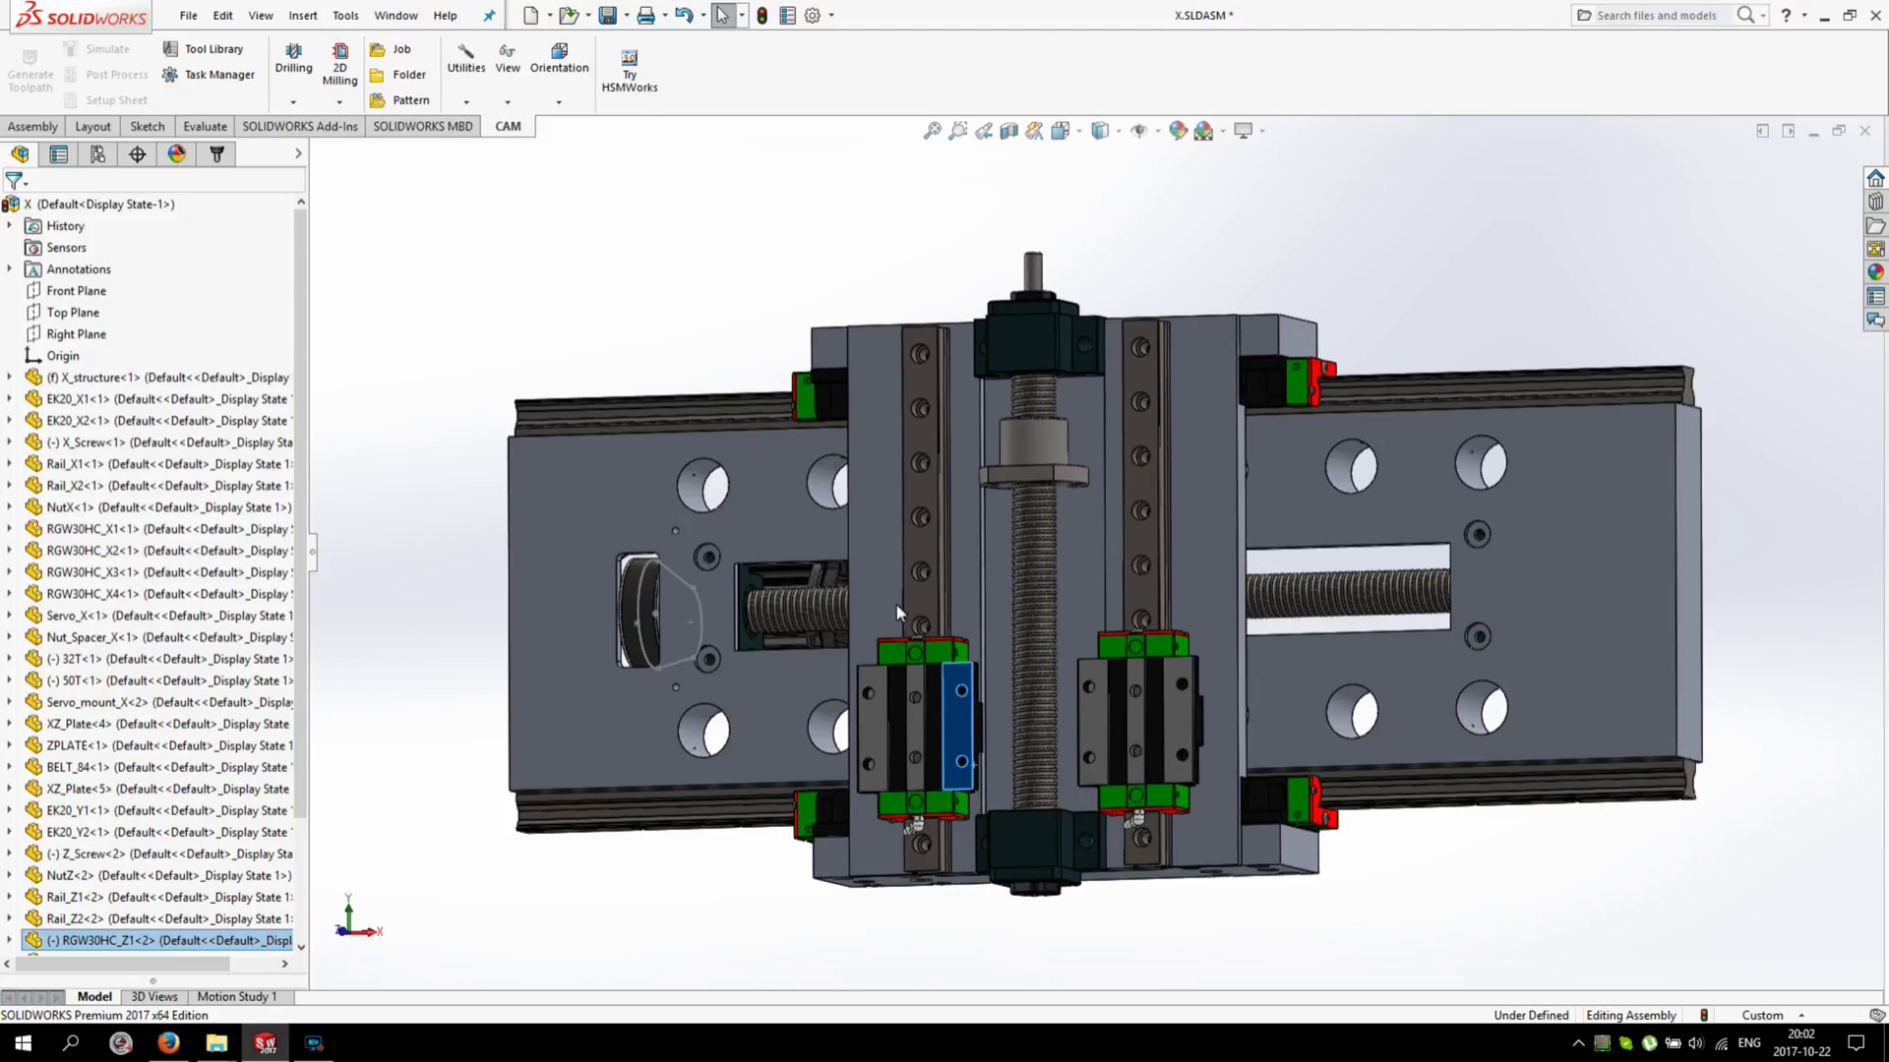
pyautogui.press('Escape')
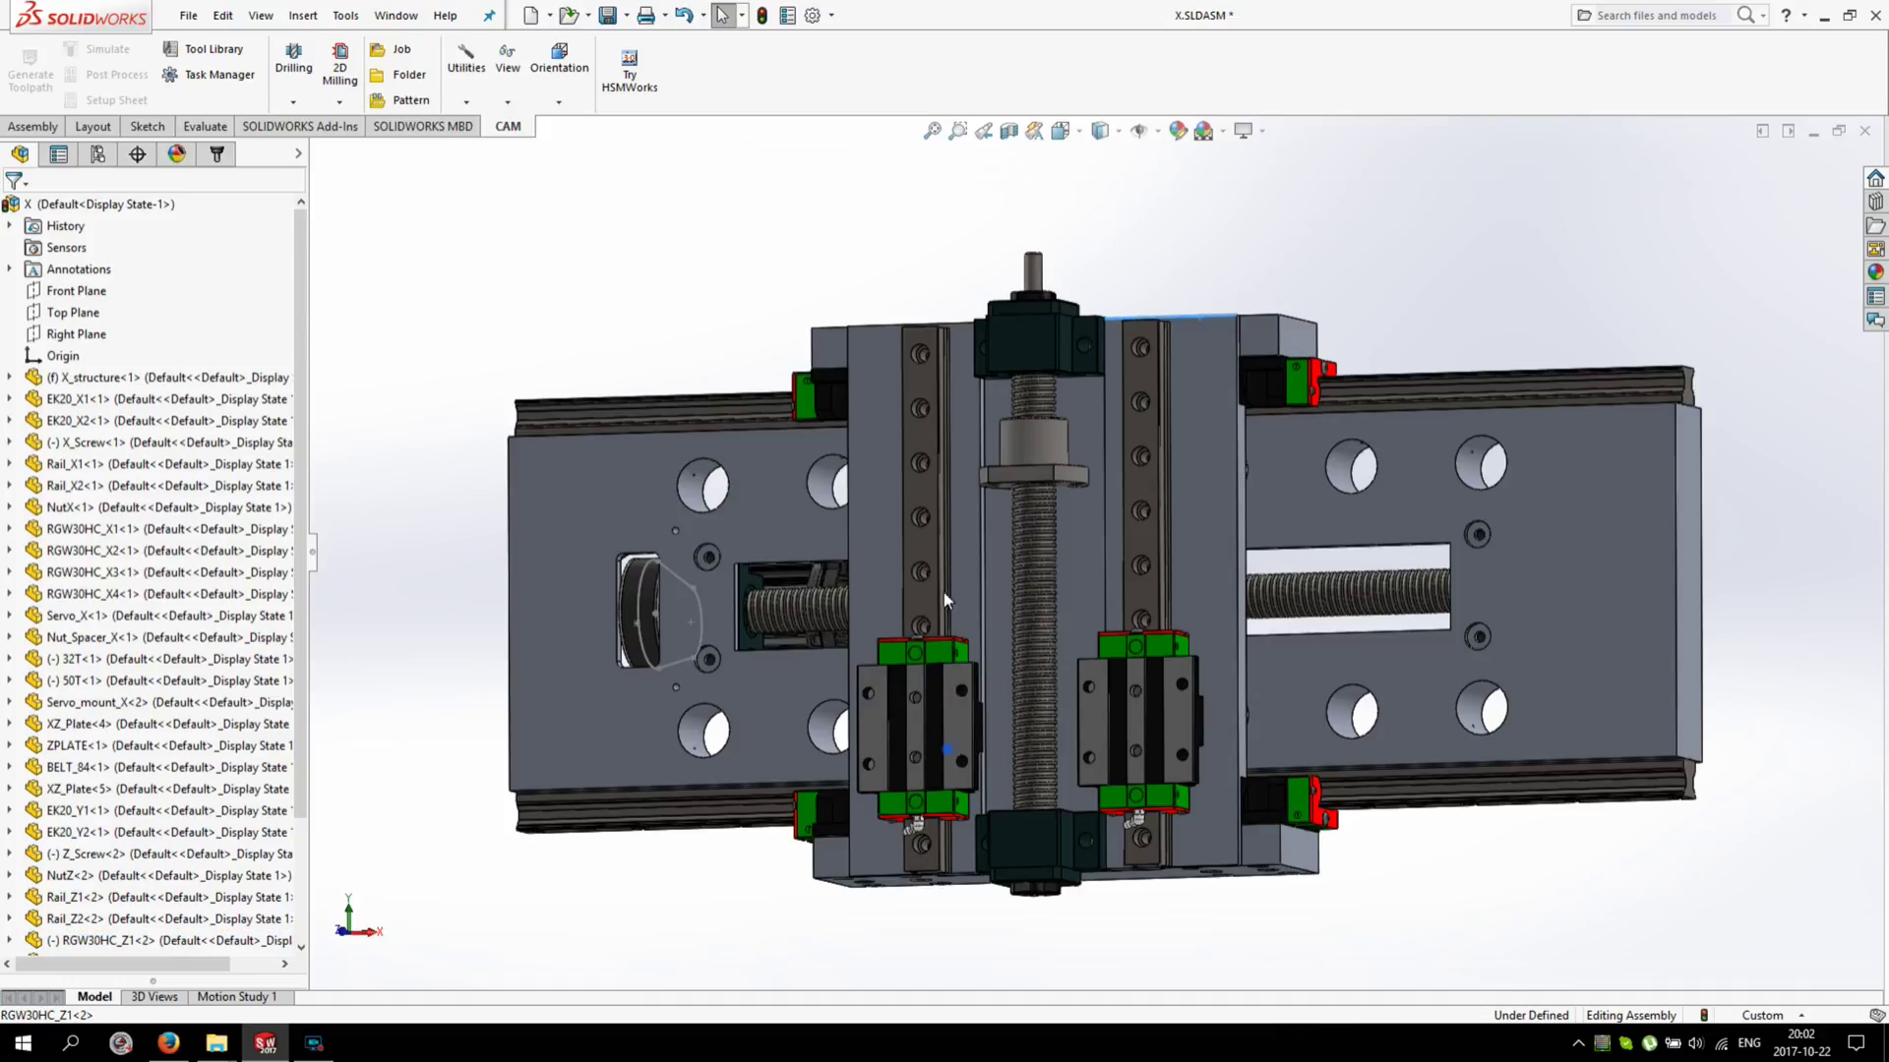
pyautogui.moveTo(913, 718); pyautogui.dragTo(862, 444)
pyautogui.scroll(-2, 864, 444)
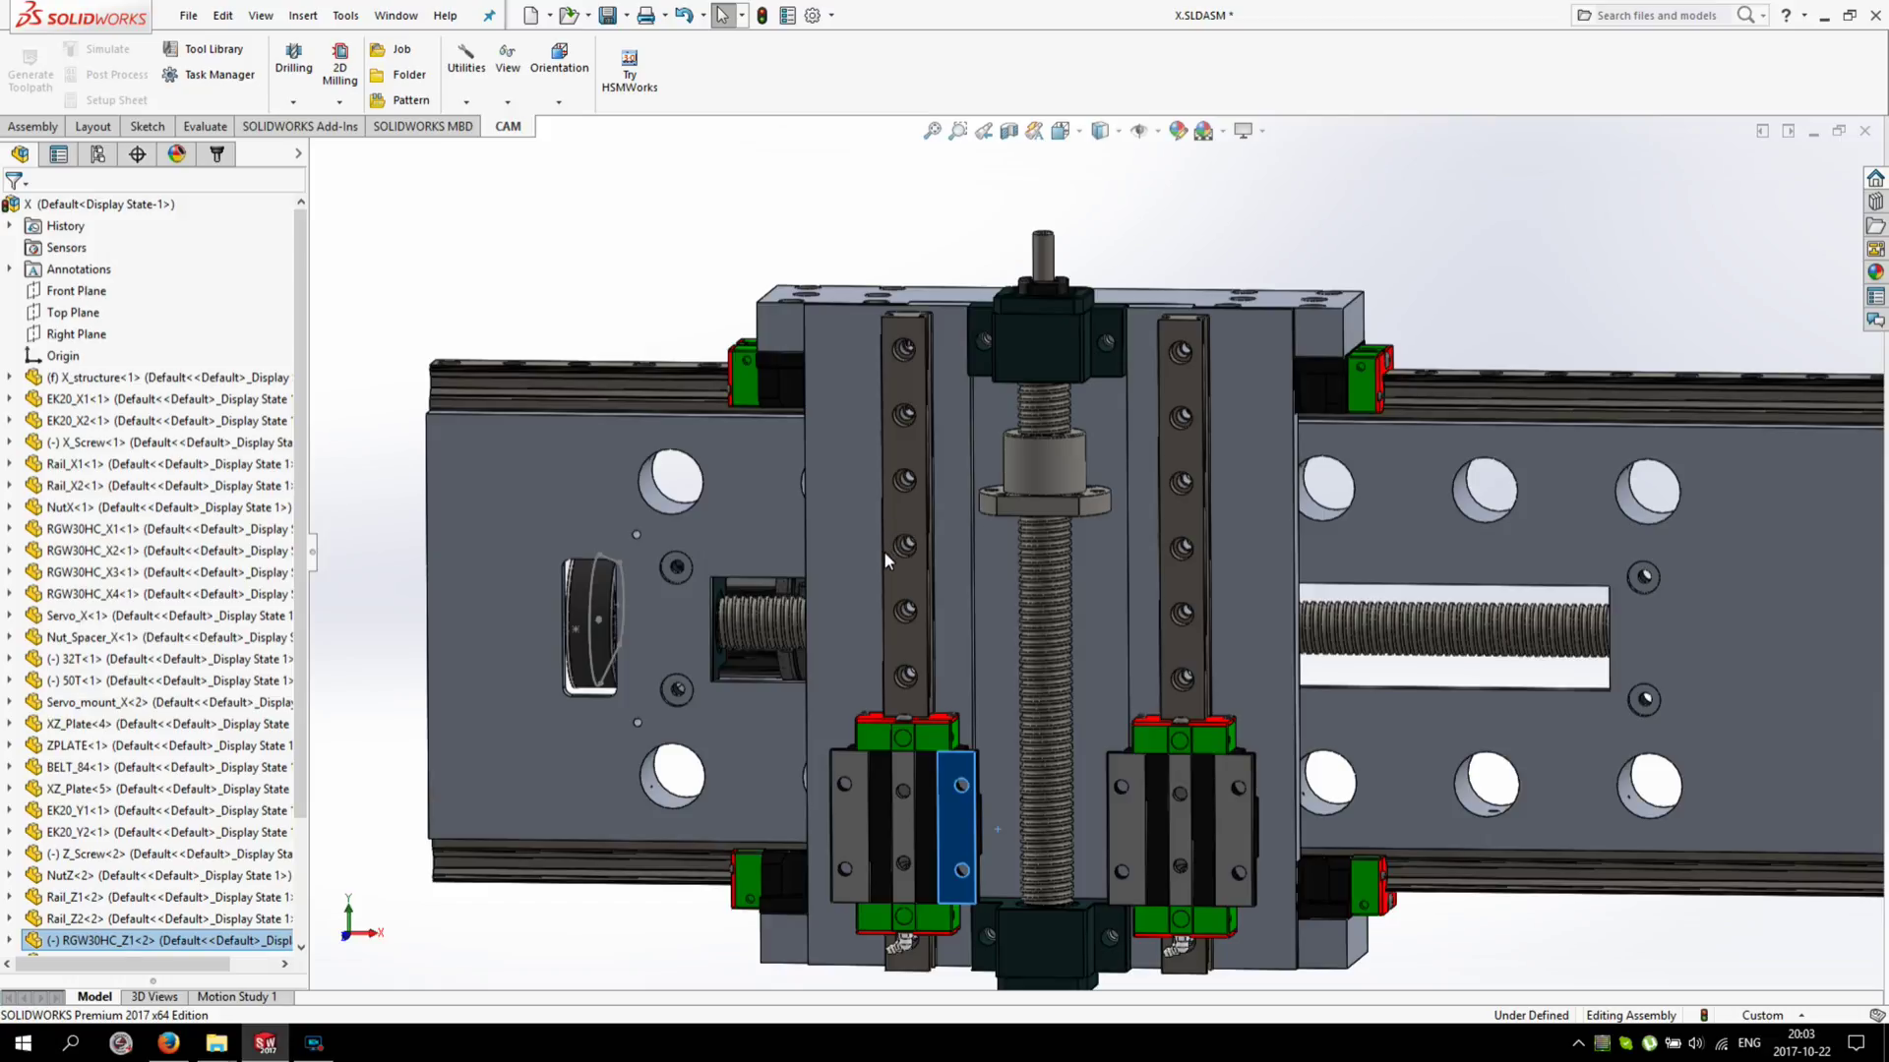
# Orbit between oblique and frontal views of the rails, lead screw and block top faces.
pyautogui.scroll(3, 885, 537)
pyautogui.scroll(-6, 1065, 607)
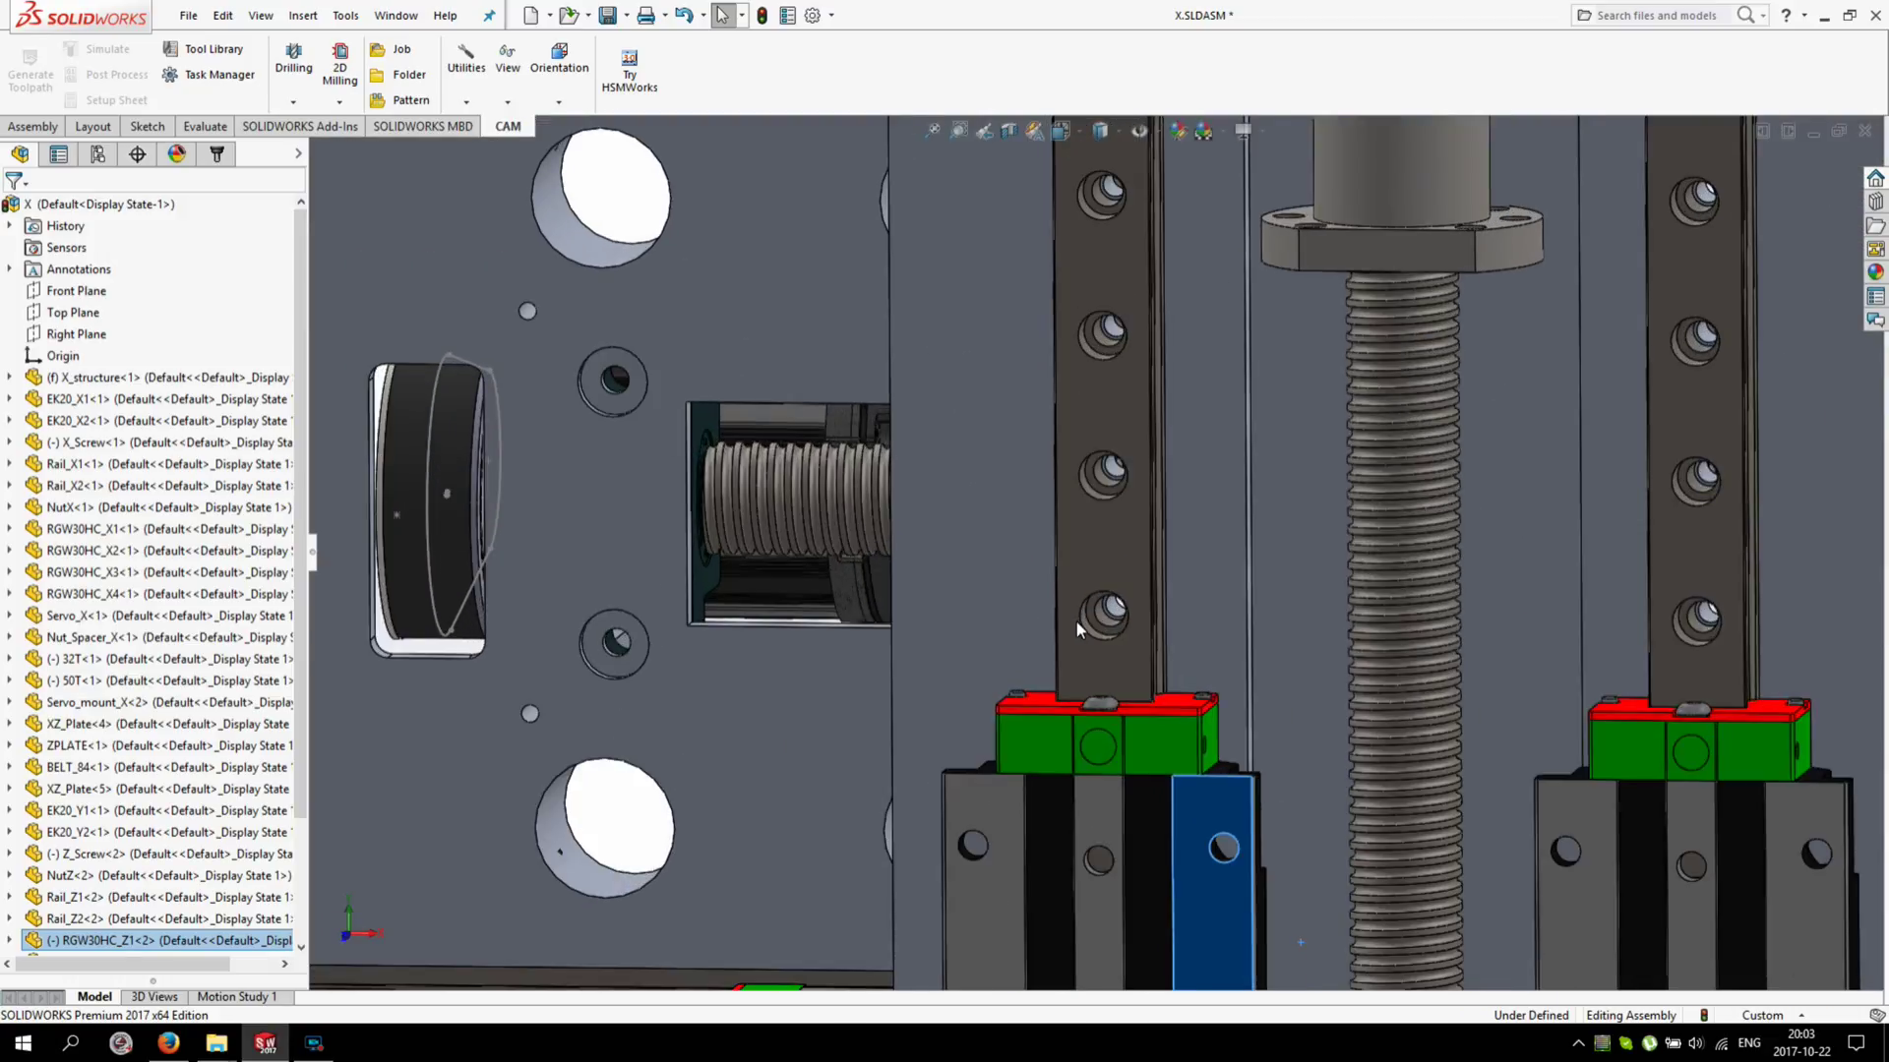
pyautogui.scroll(-2, 1078, 629)
pyautogui.scroll(2, 1078, 656)
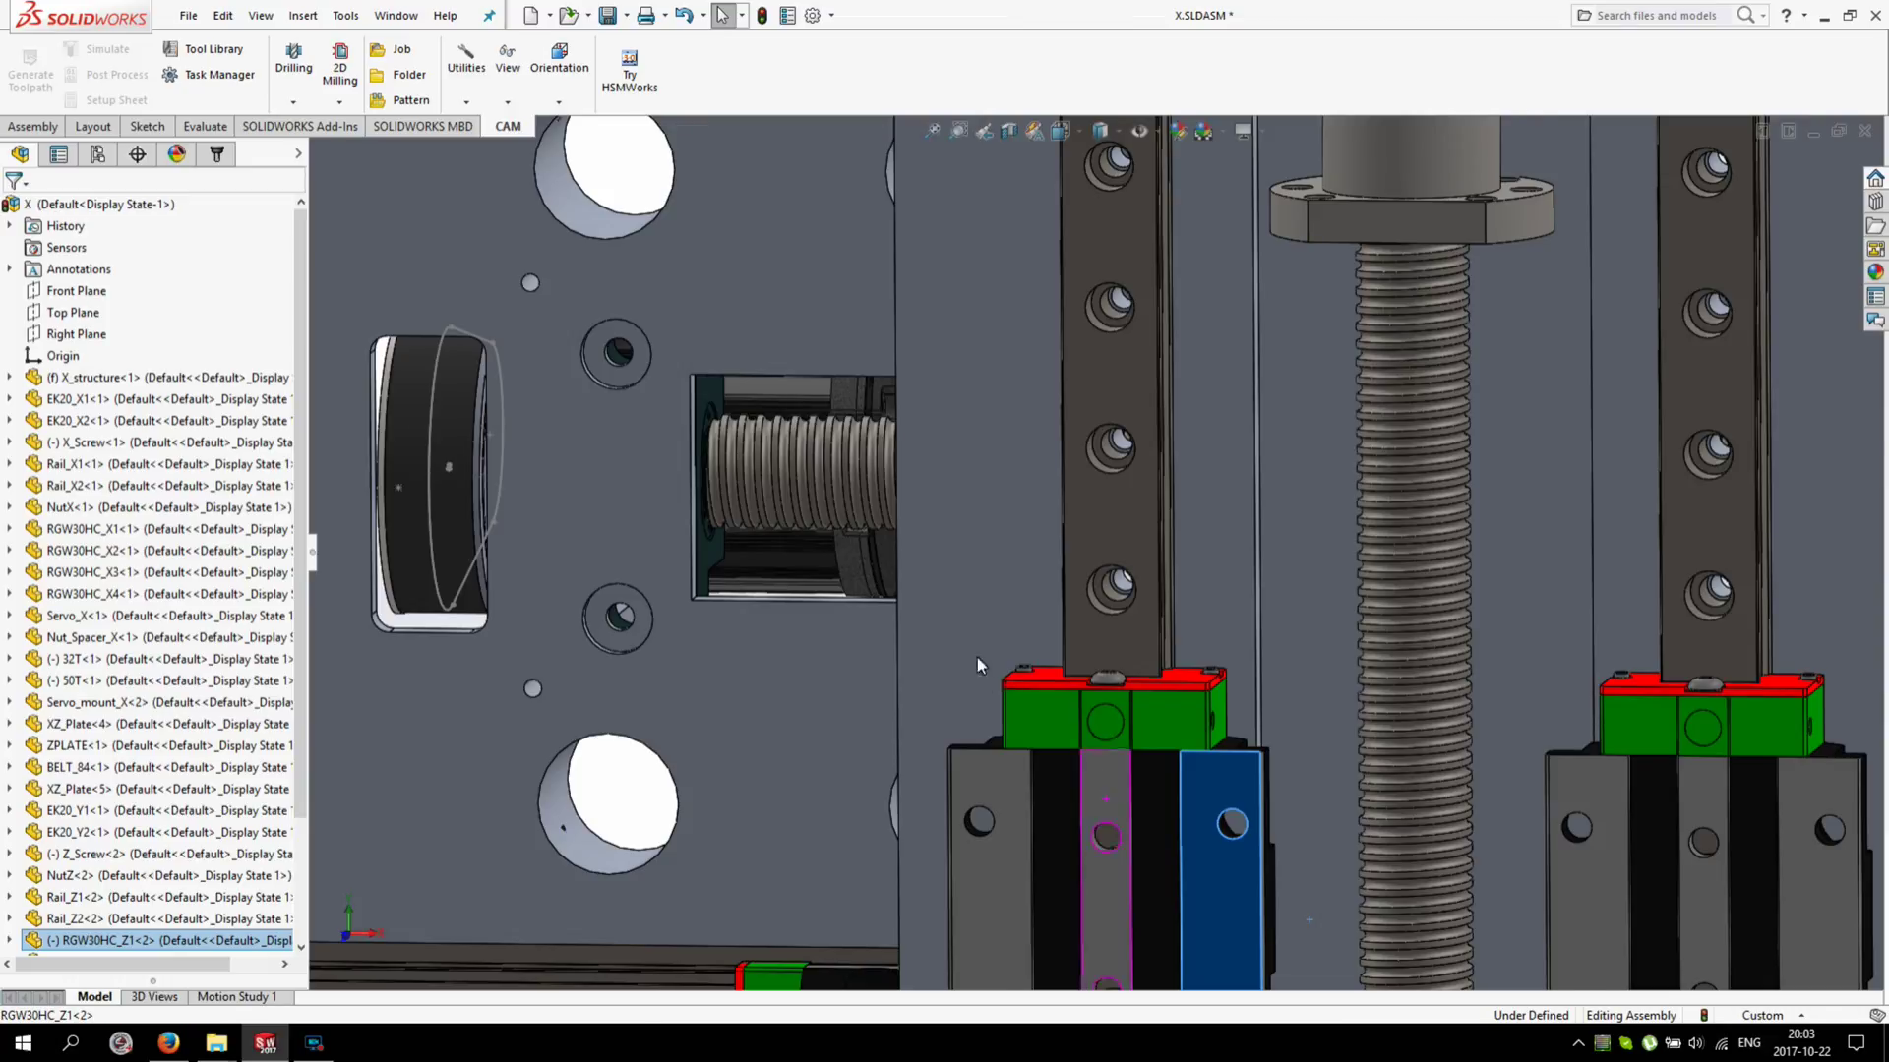
pyautogui.moveTo(977, 656); pyautogui.dragTo(1531, 491, button='middle')
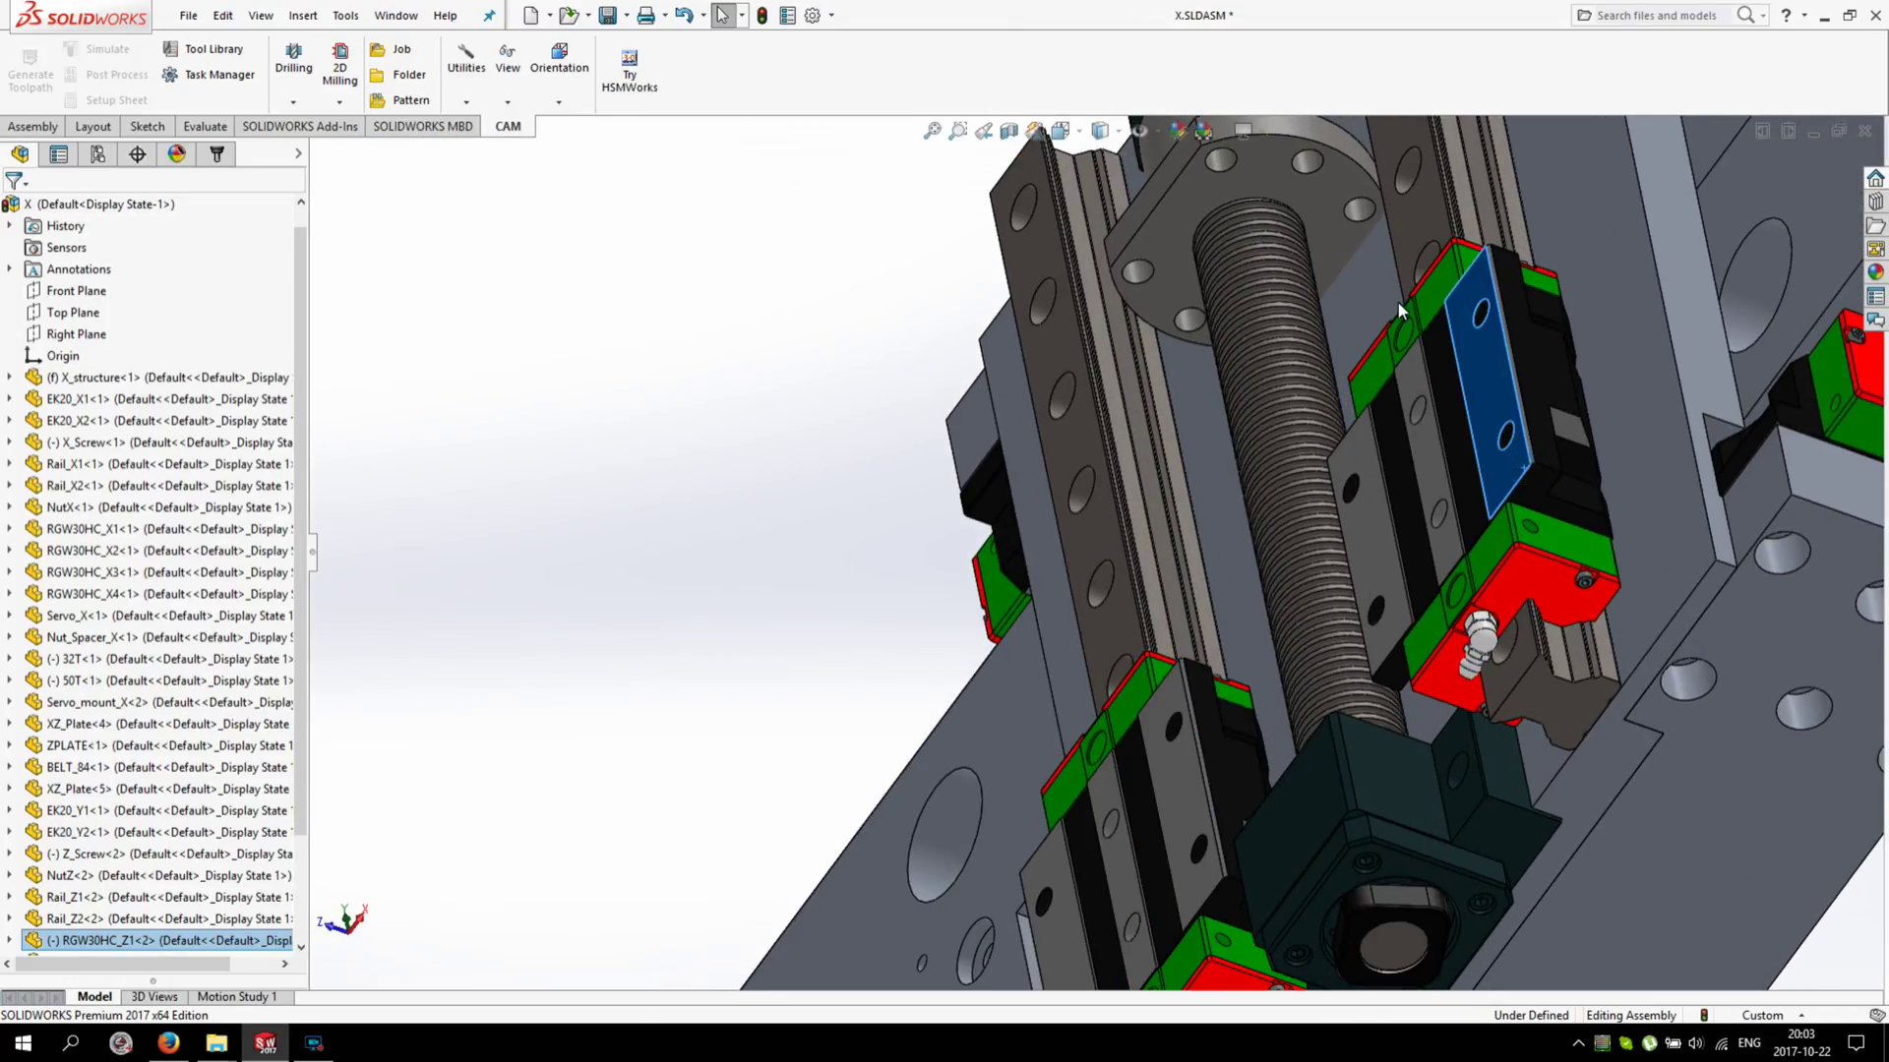
pyautogui.moveTo(1403, 311); pyautogui.dragTo(1324, 257, button='middle')
pyautogui.scroll(-2, 1313, 379)
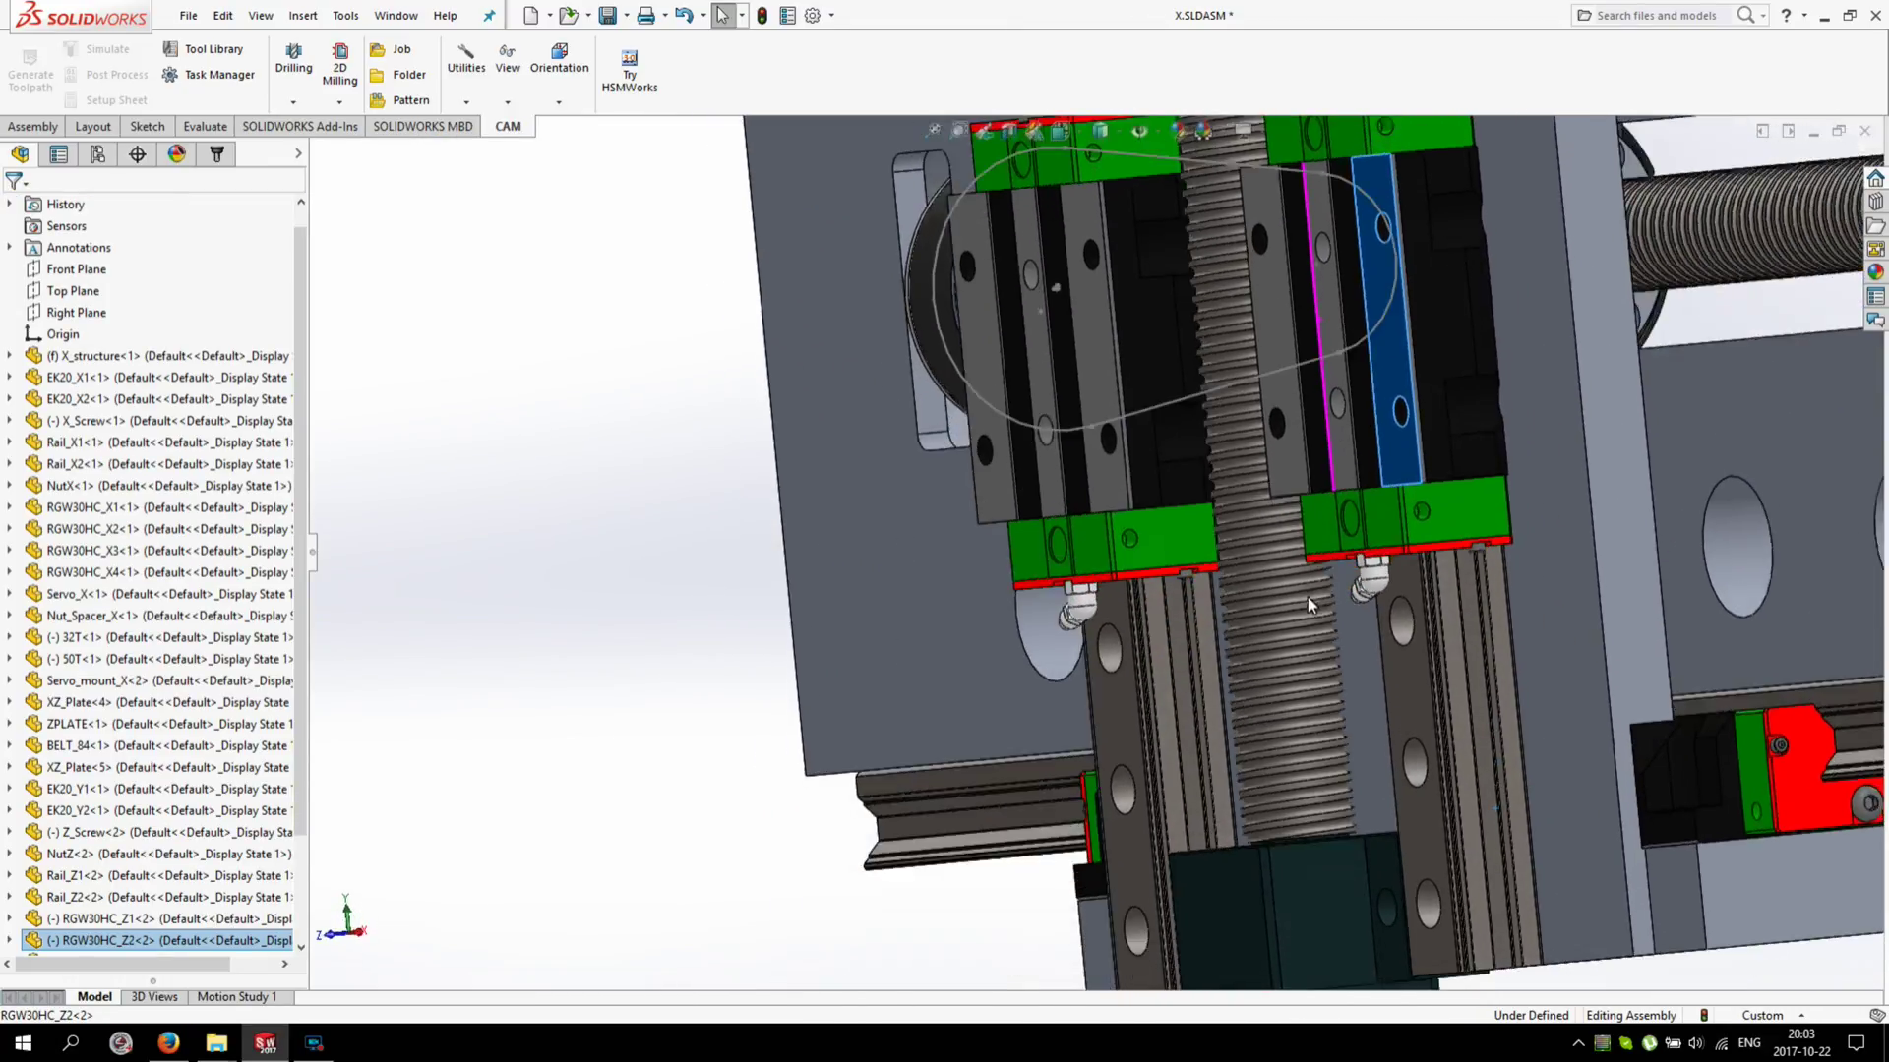
pyautogui.moveTo(1308, 598); pyautogui.dragTo(1399, 474, button='middle')
pyautogui.moveTo(1406, 767); pyautogui.dragTo(1410, 893, button='middle')
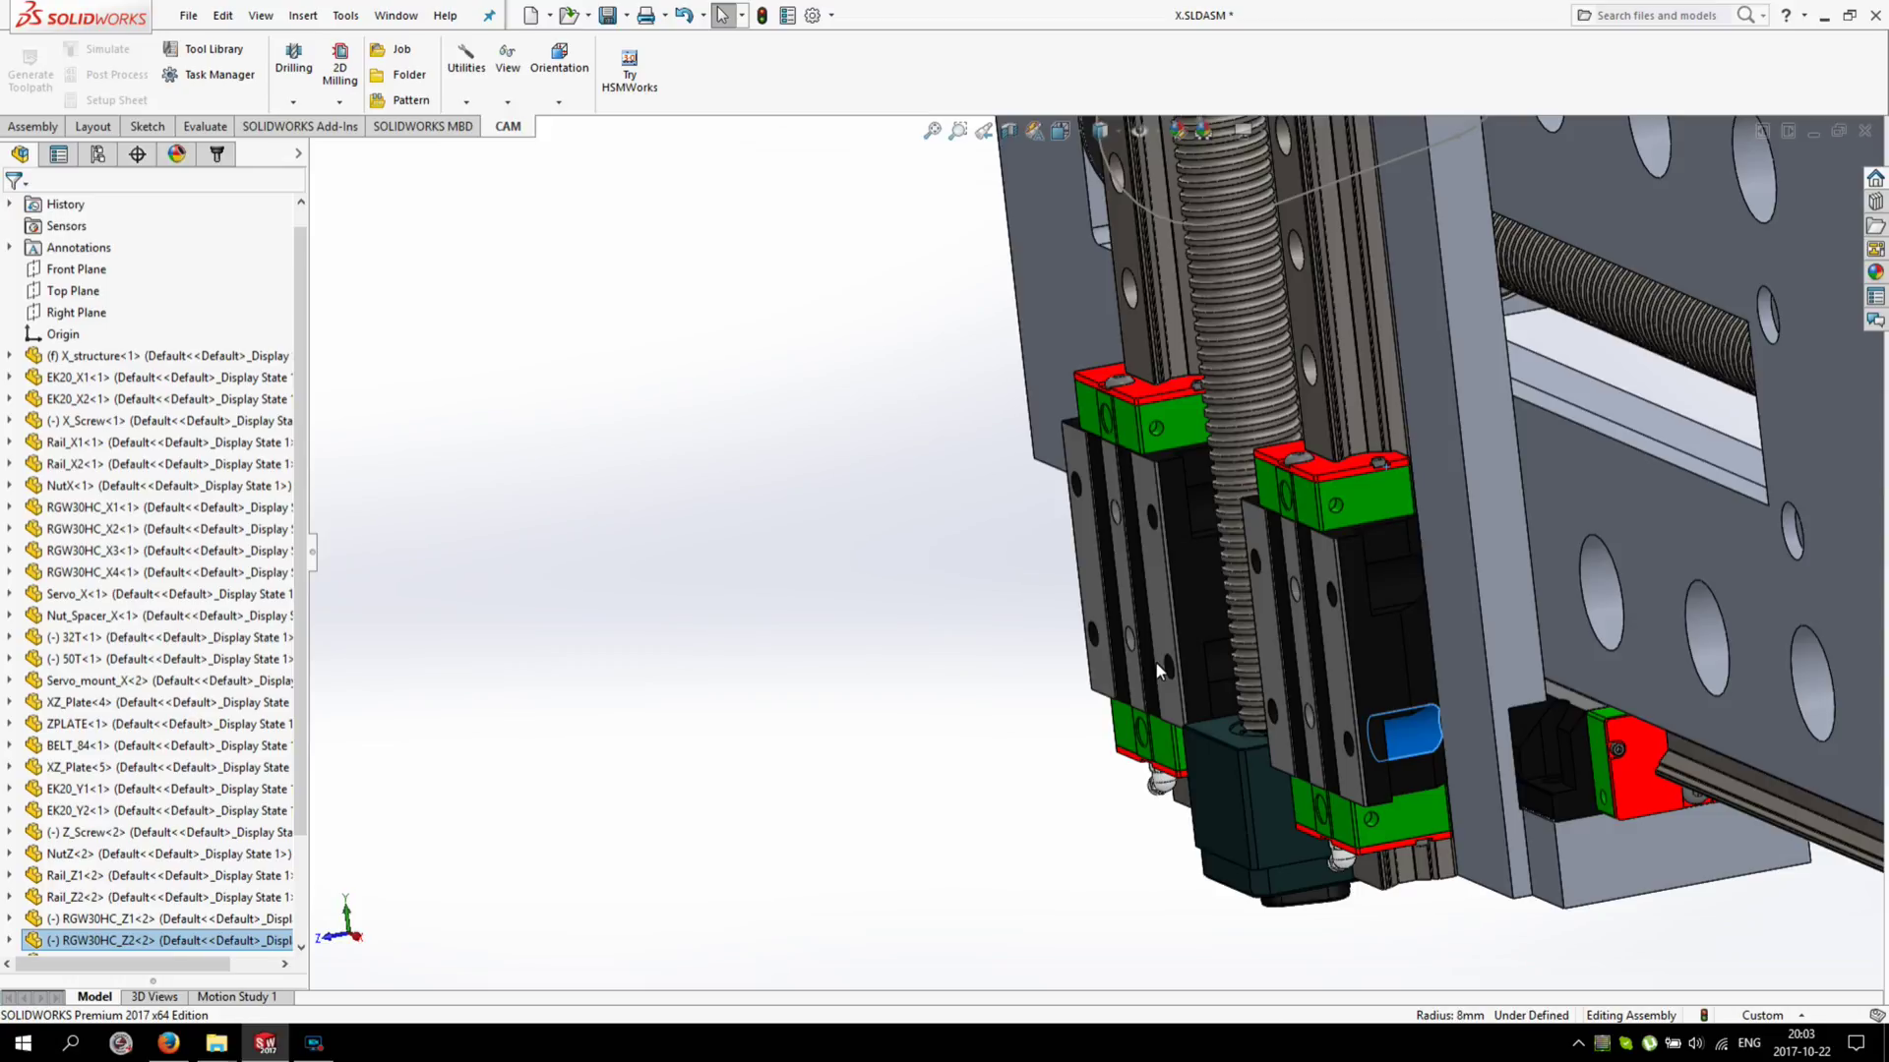
# View the carriage from the side, then zoom out to an angled view of the whole assembly.
pyautogui.scroll(-3, 1230, 686)
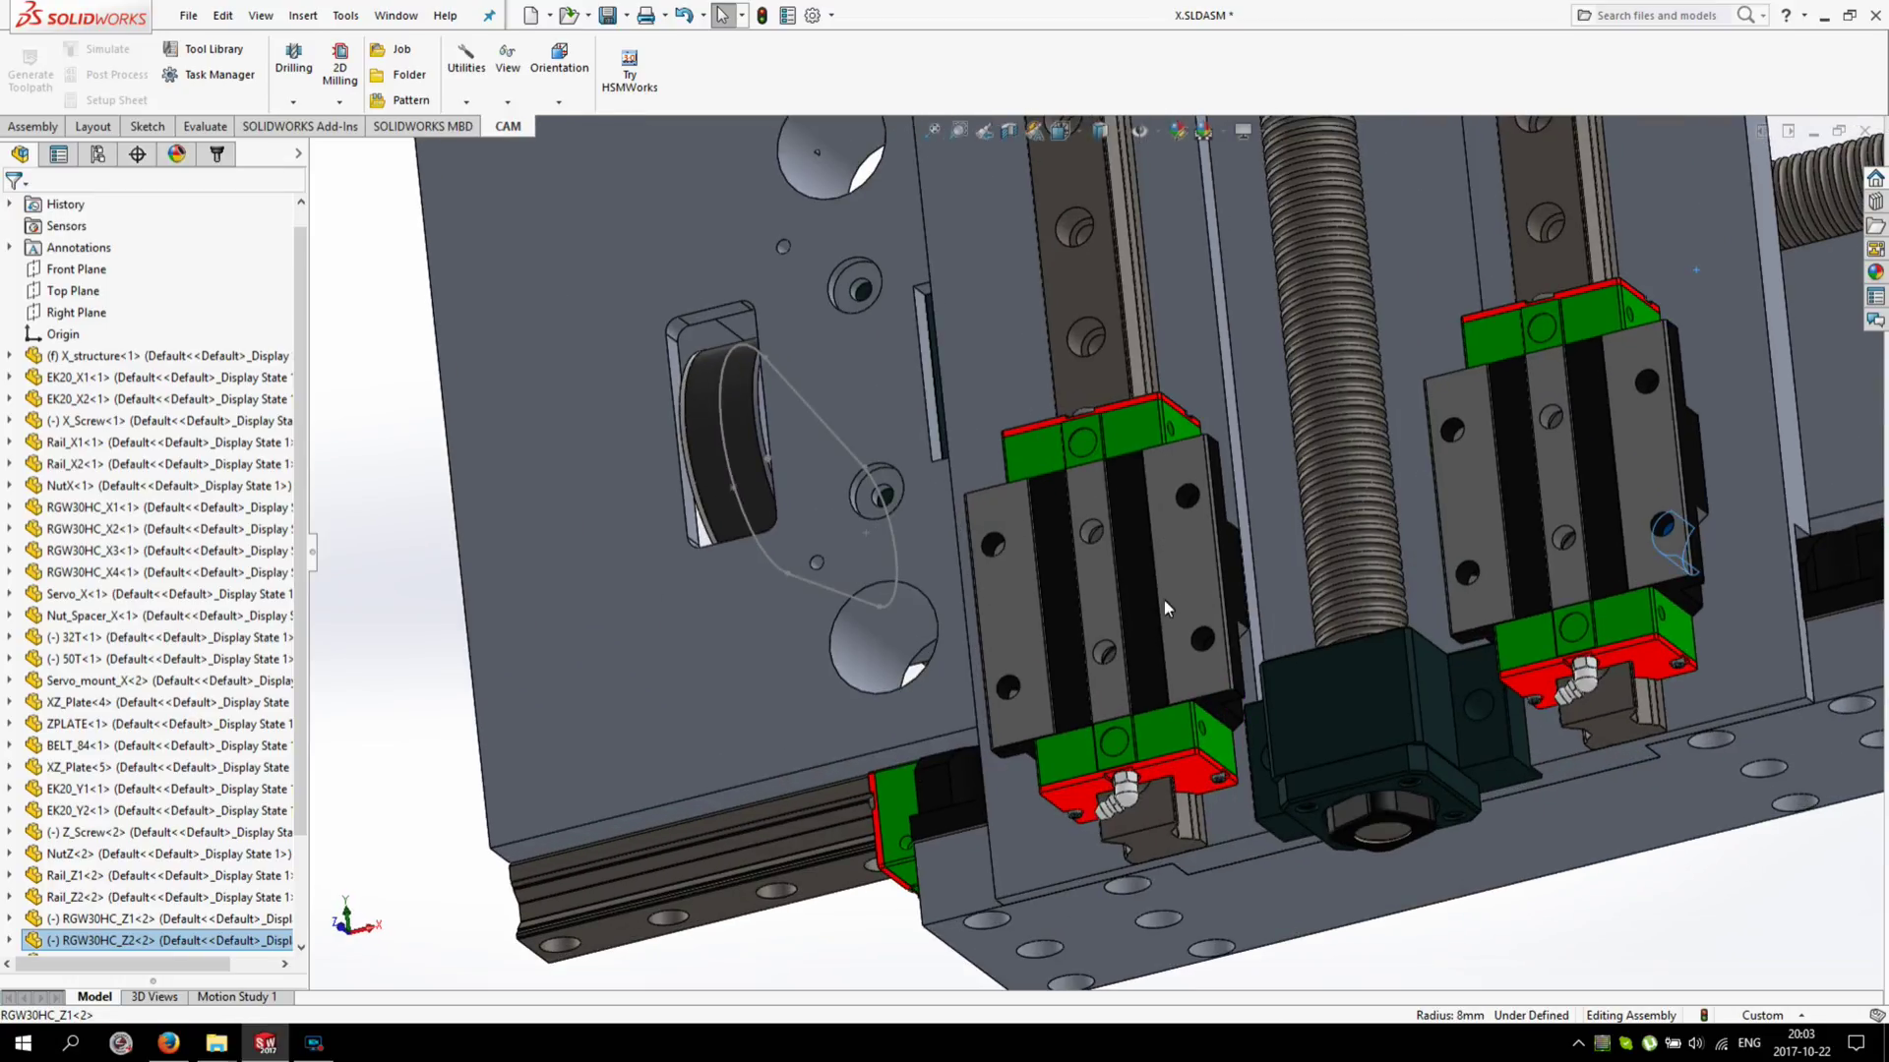
pyautogui.scroll(-2, 1165, 601)
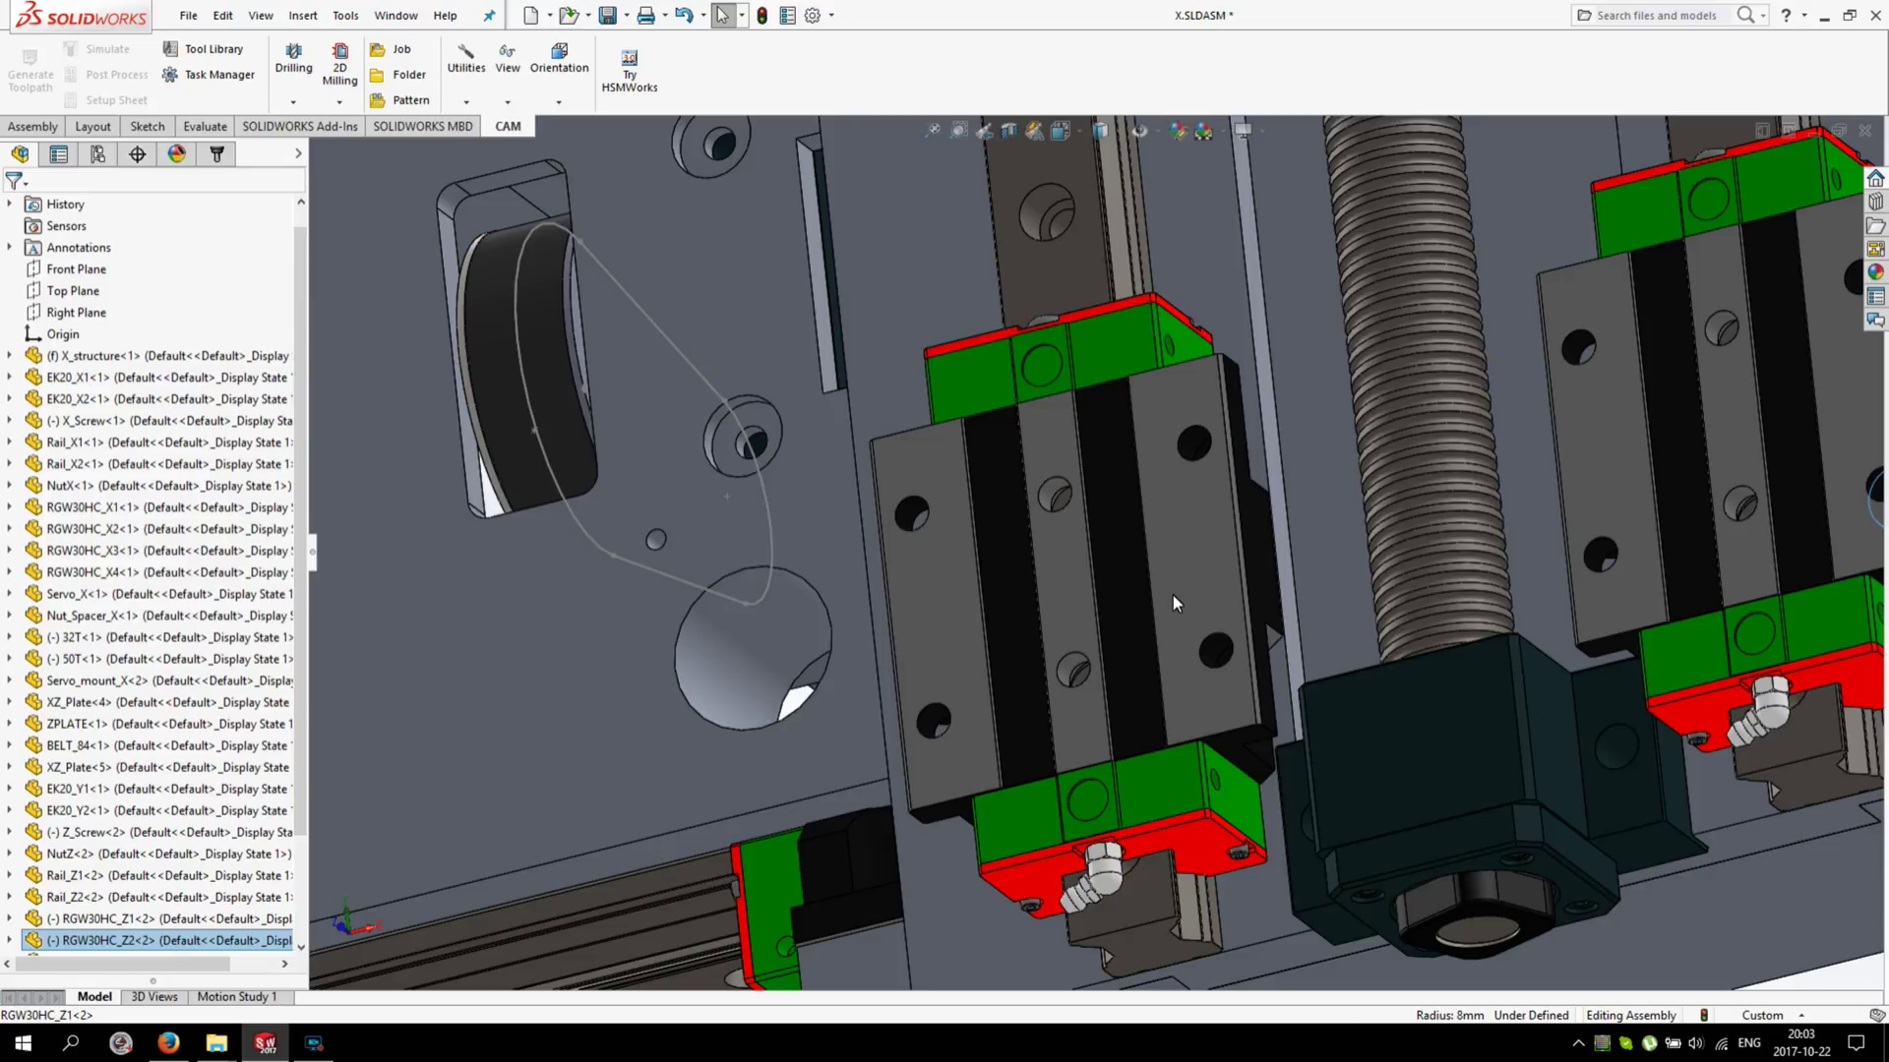
pyautogui.scroll(6, 1174, 594)
pyautogui.scroll(-2, 1172, 593)
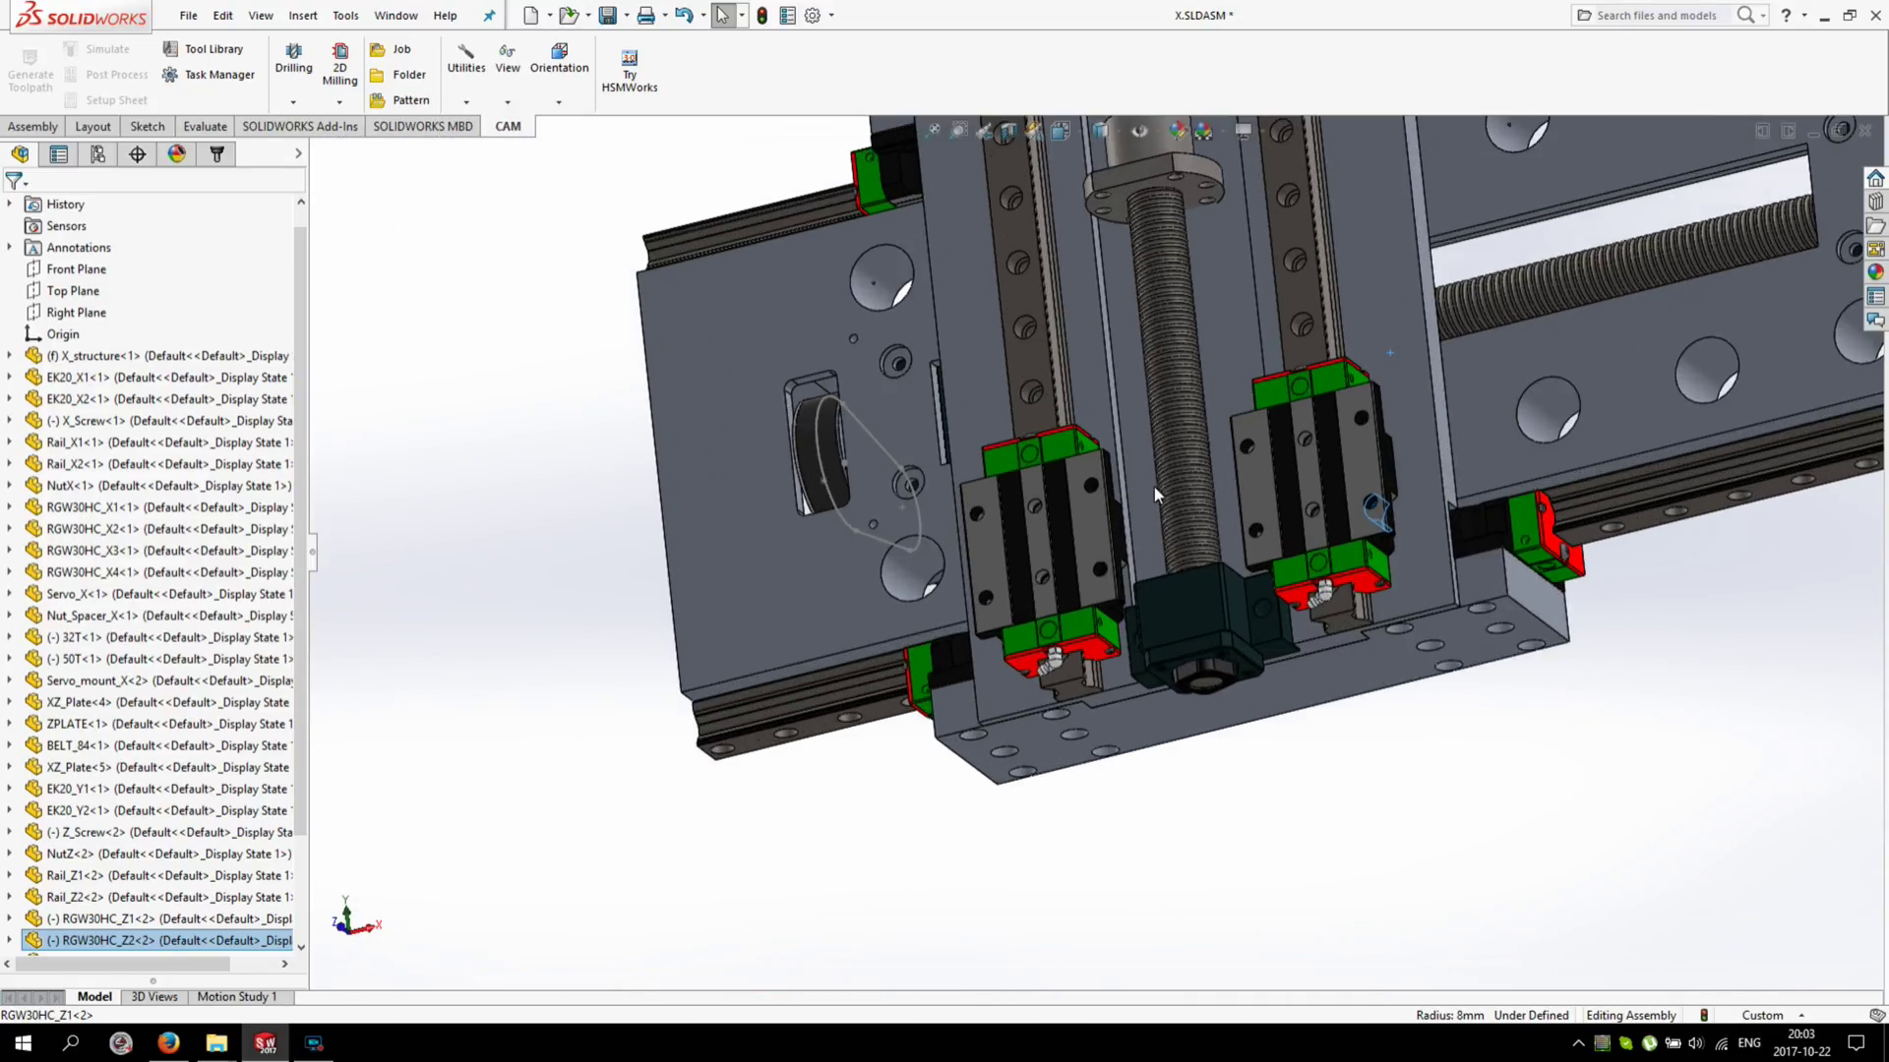
pyautogui.moveTo(1156, 604); pyautogui.dragTo(666, 371, button='middle')
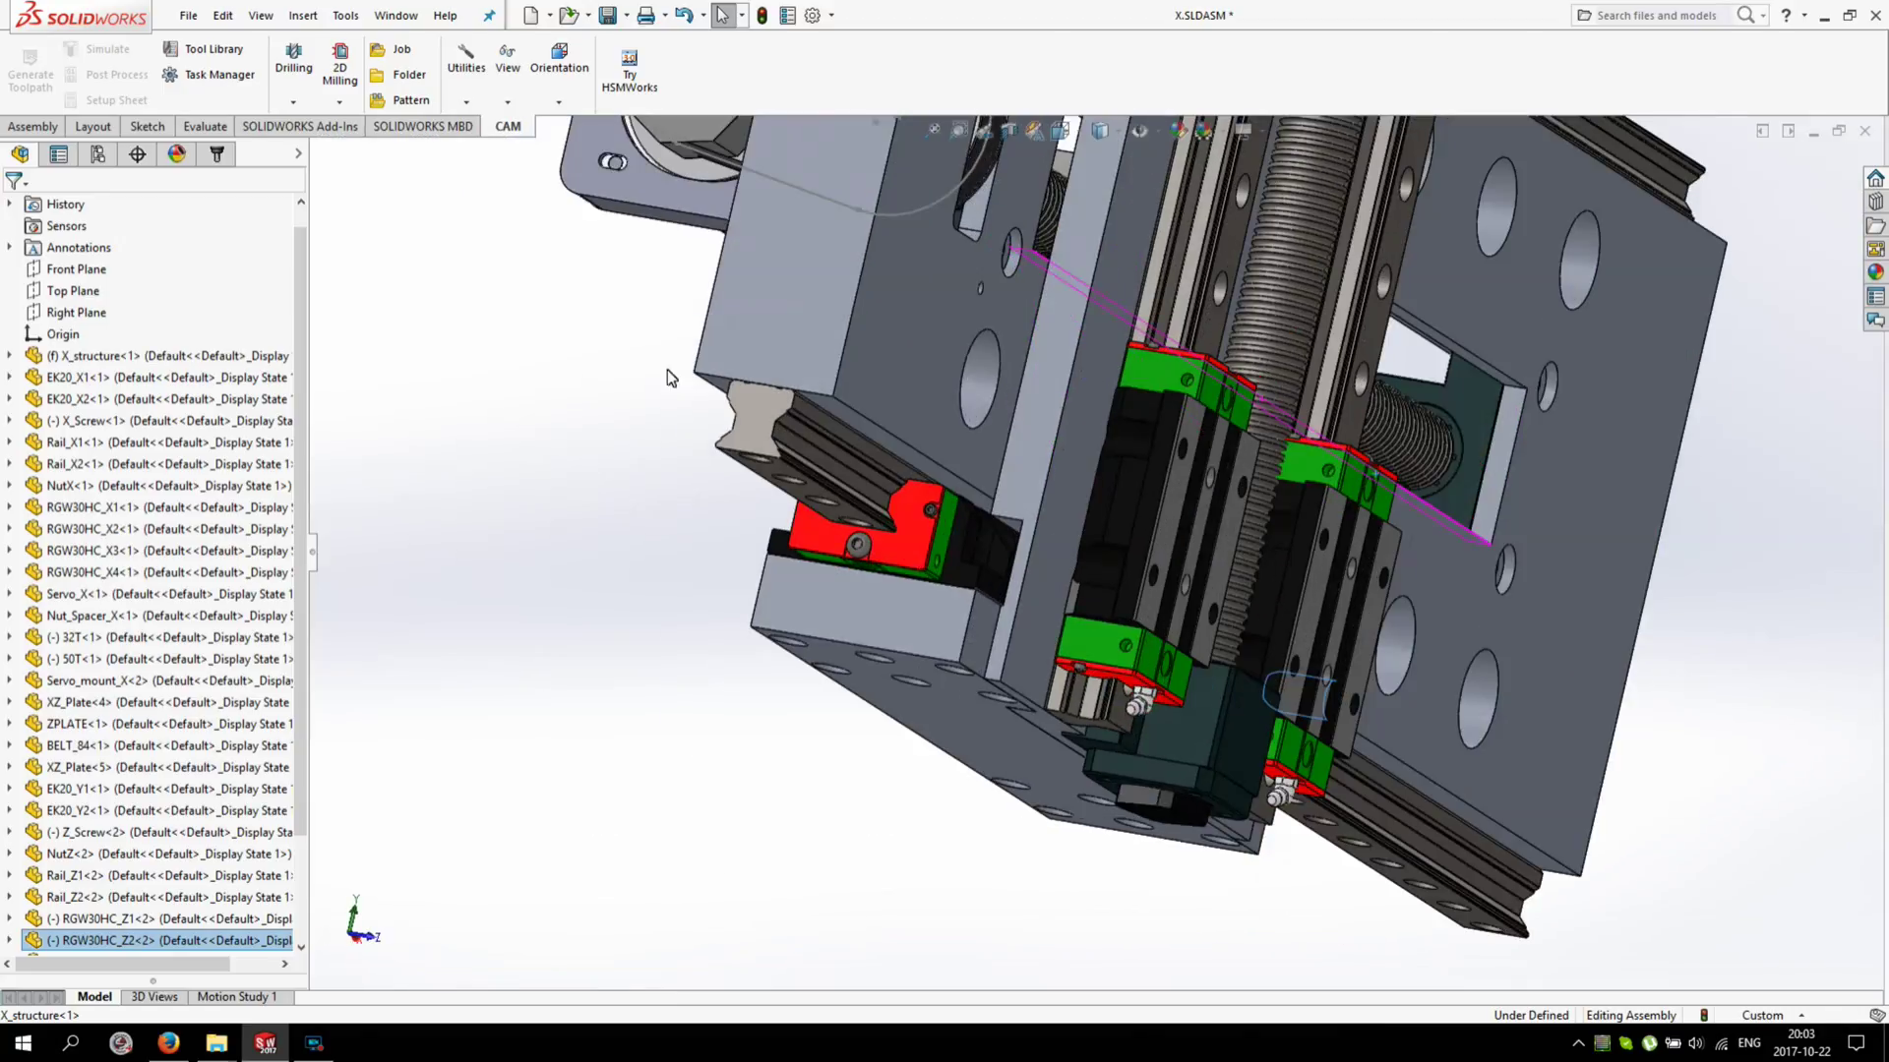
pyautogui.moveTo(802, 360); pyautogui.dragTo(1107, 507, button='middle')
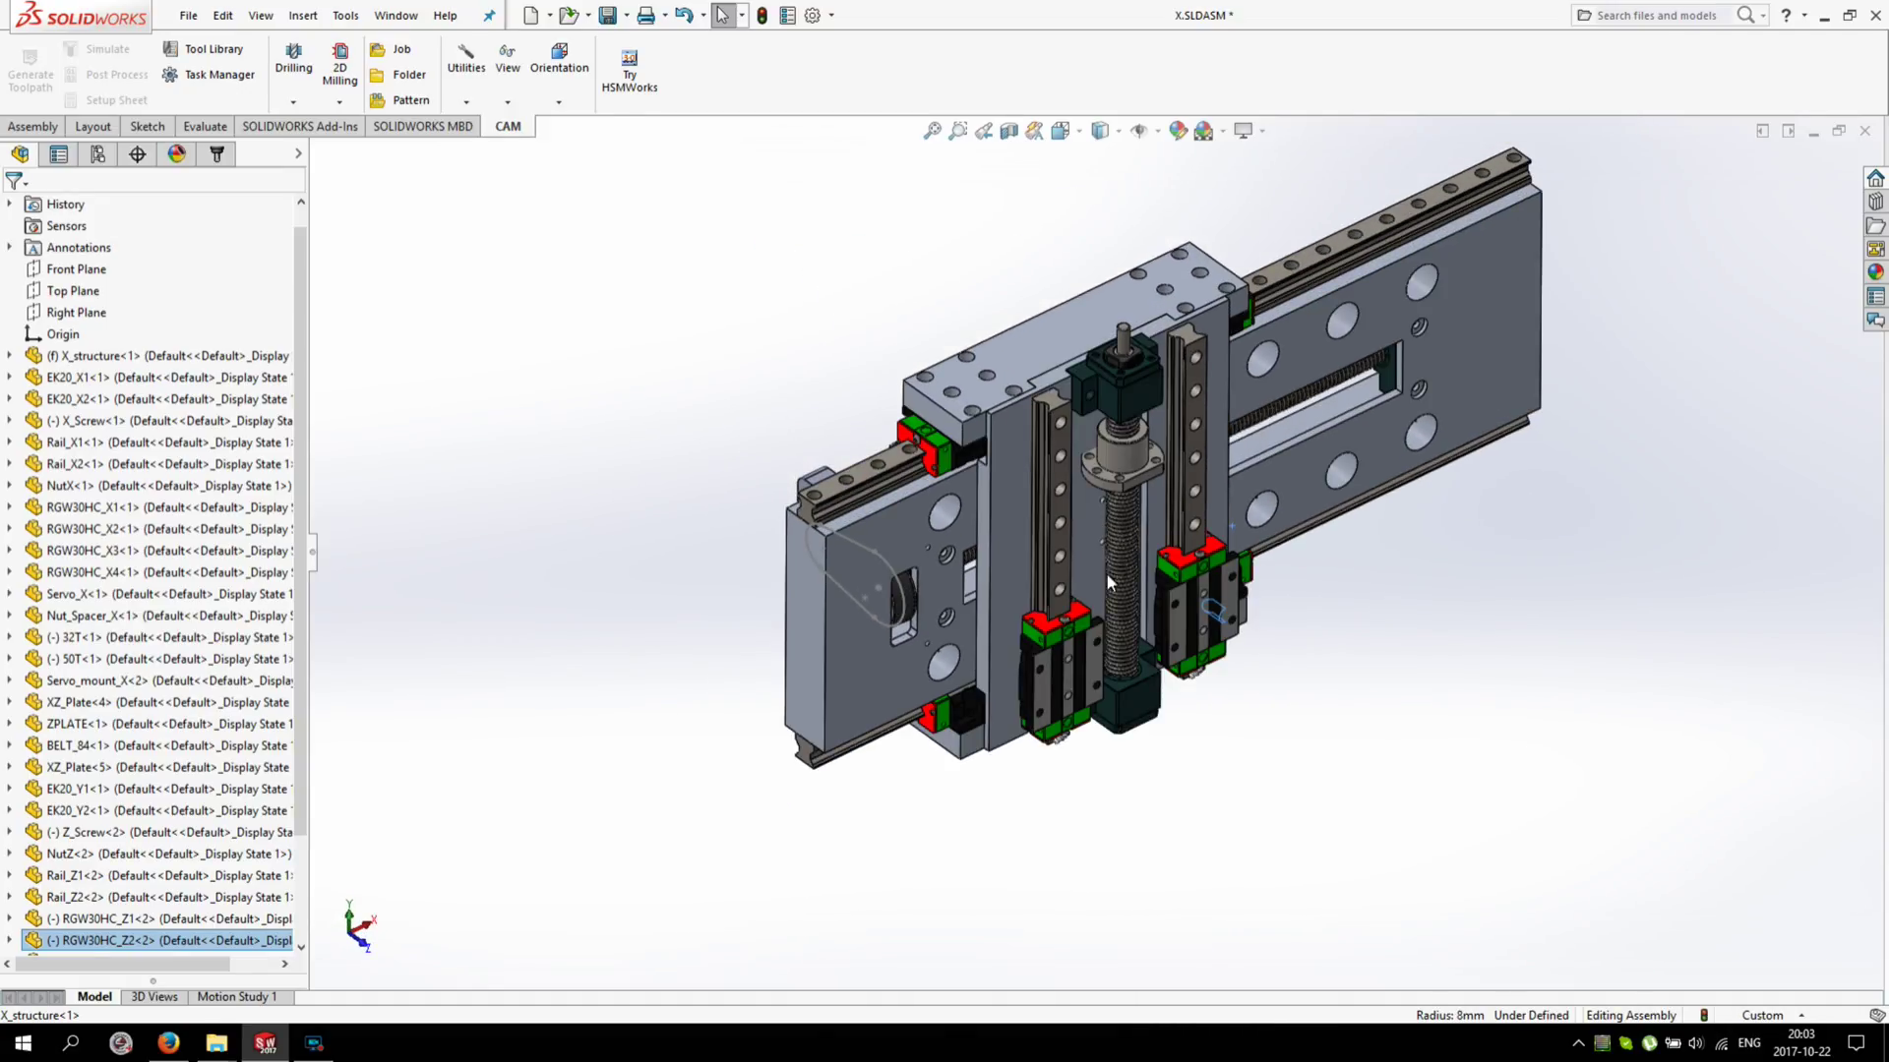
pyautogui.moveTo(1106, 573); pyautogui.dragTo(1038, 530, button='middle')
pyautogui.scroll(-5, 1043, 601)
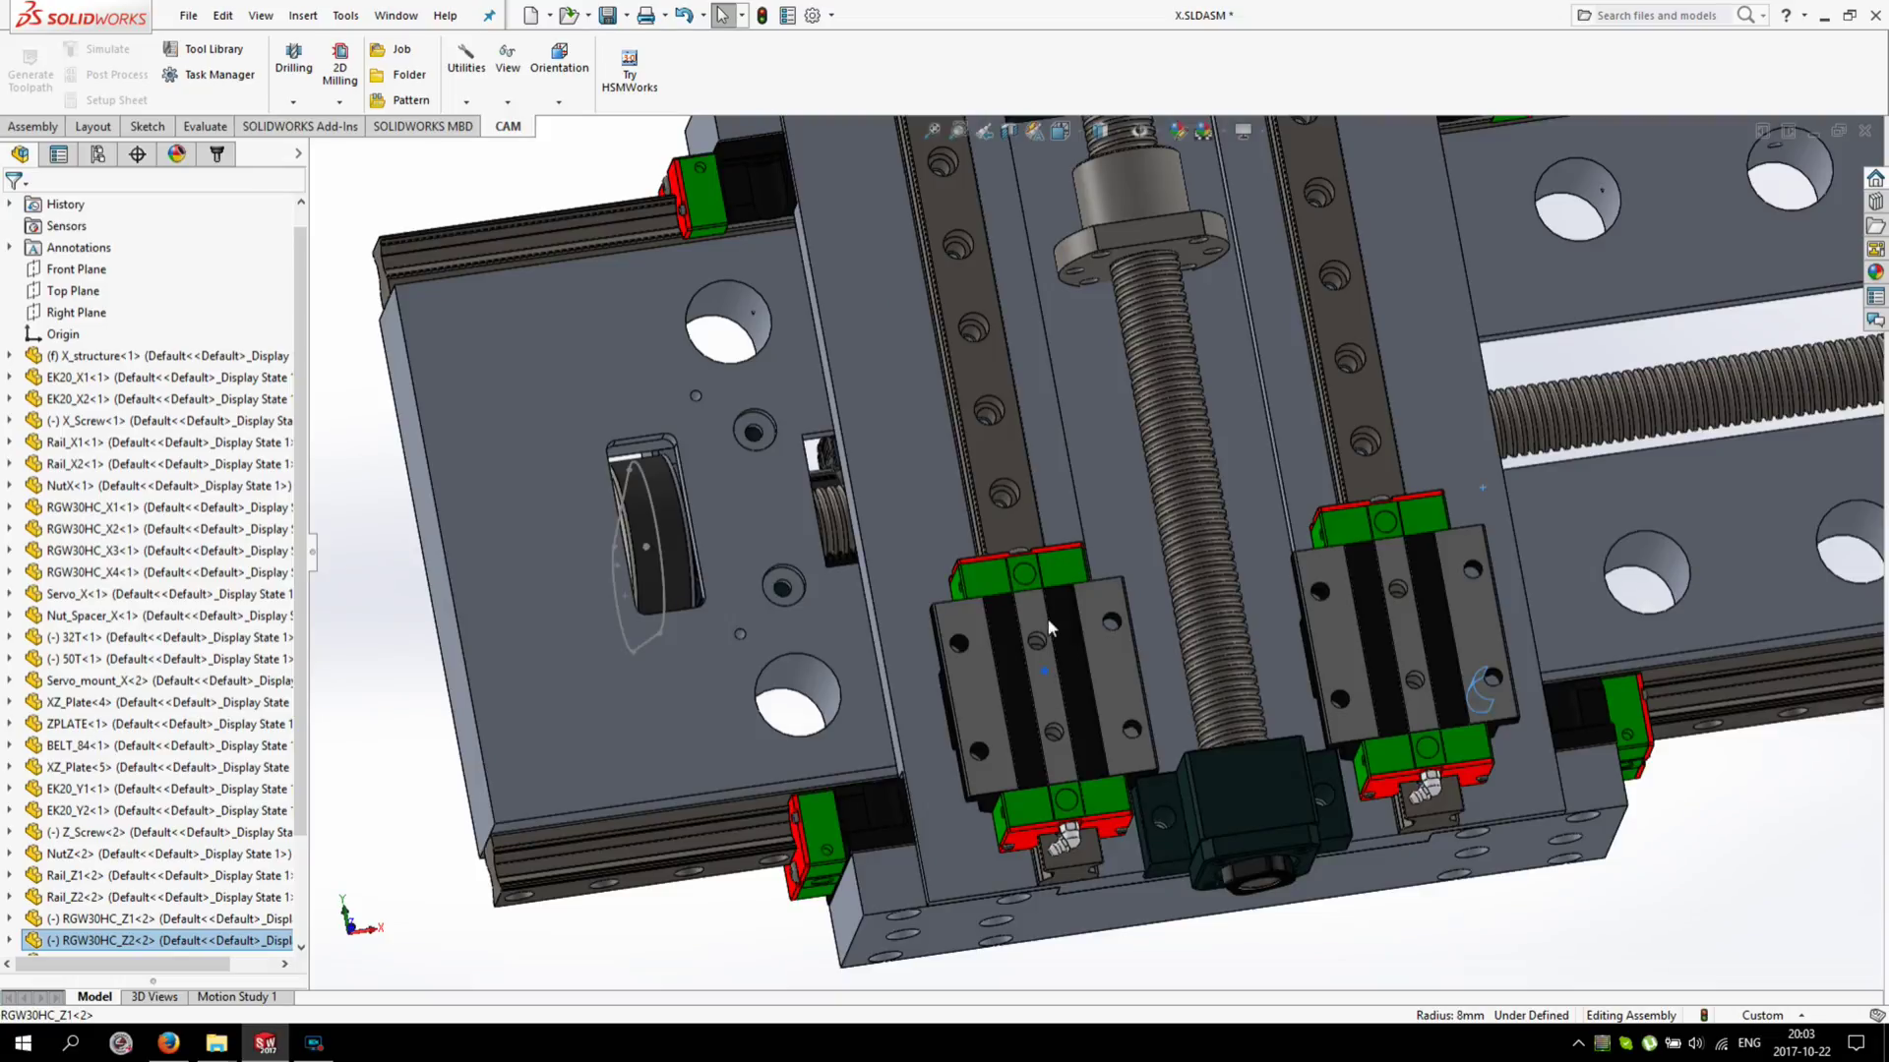
pyautogui.click(1048, 630)
pyautogui.moveTo(908, 458); pyautogui.dragTo(959, 371, button='middle')
pyautogui.scroll(2, 959, 370)
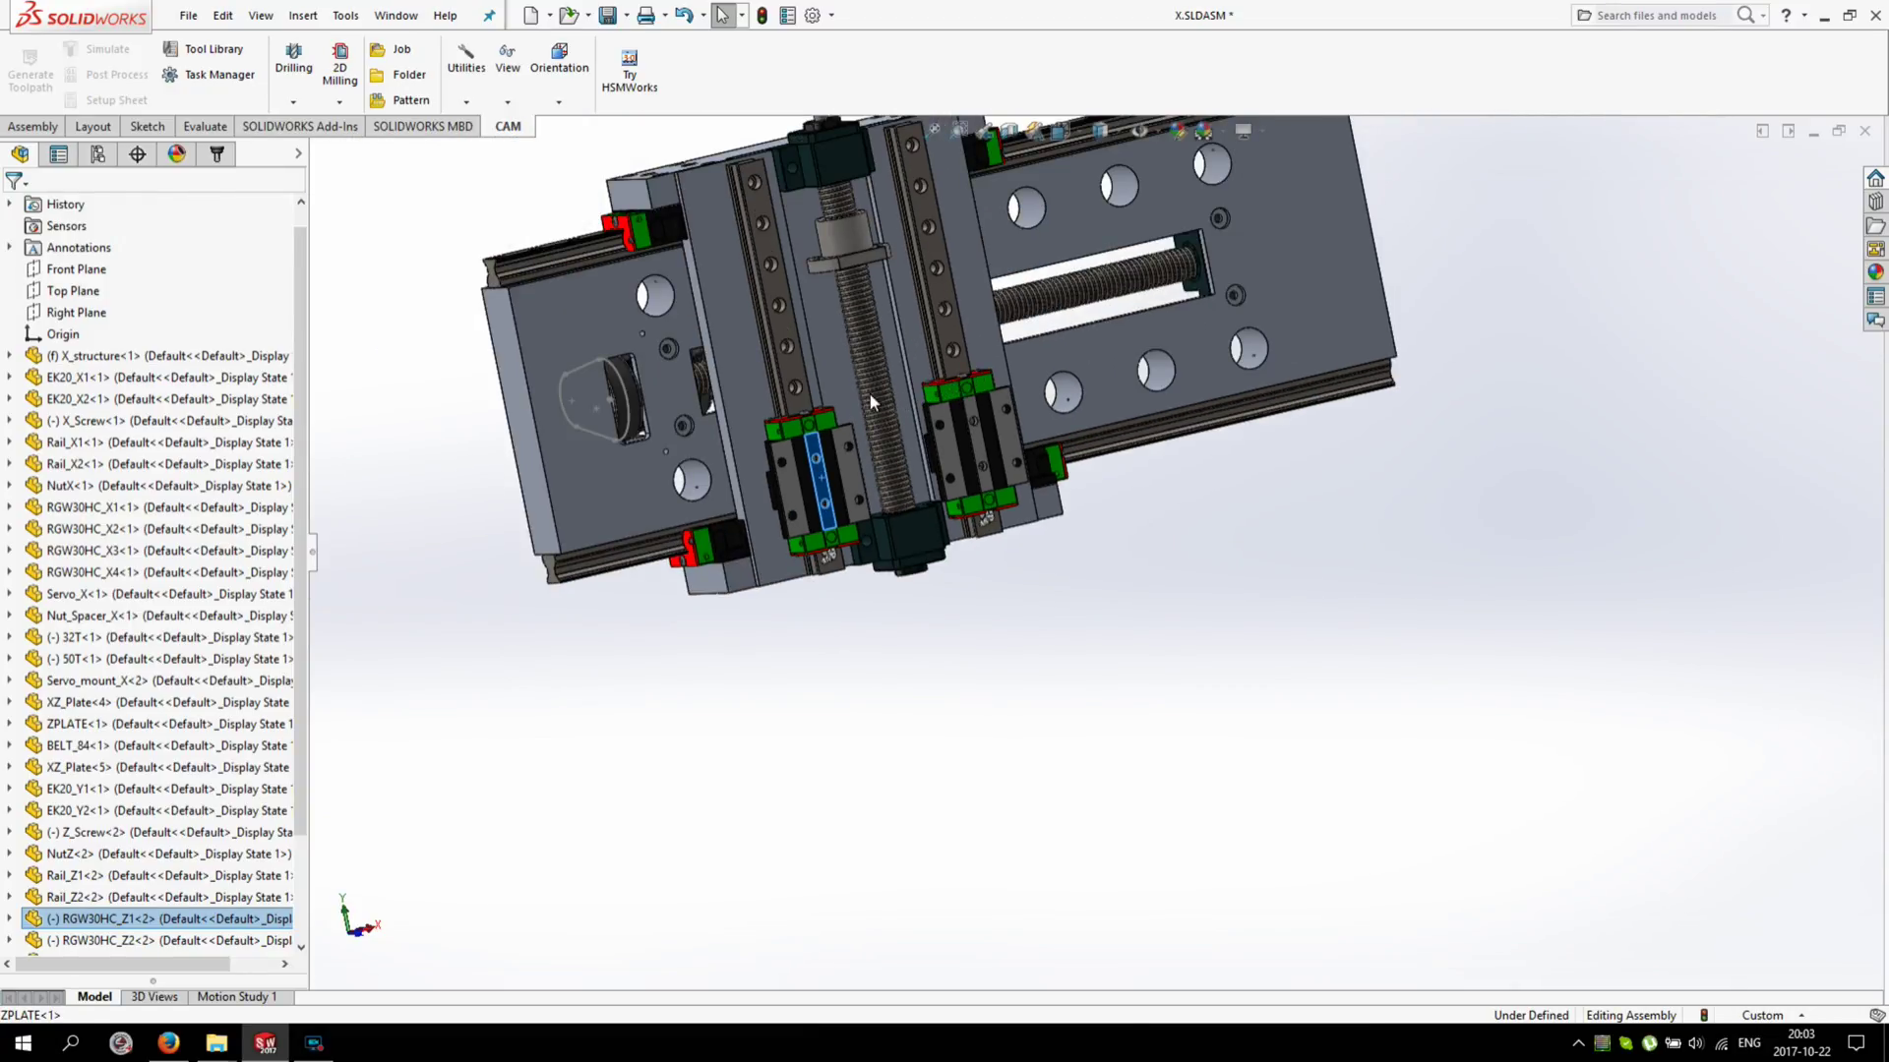
pyautogui.scroll(-4, 898, 356)
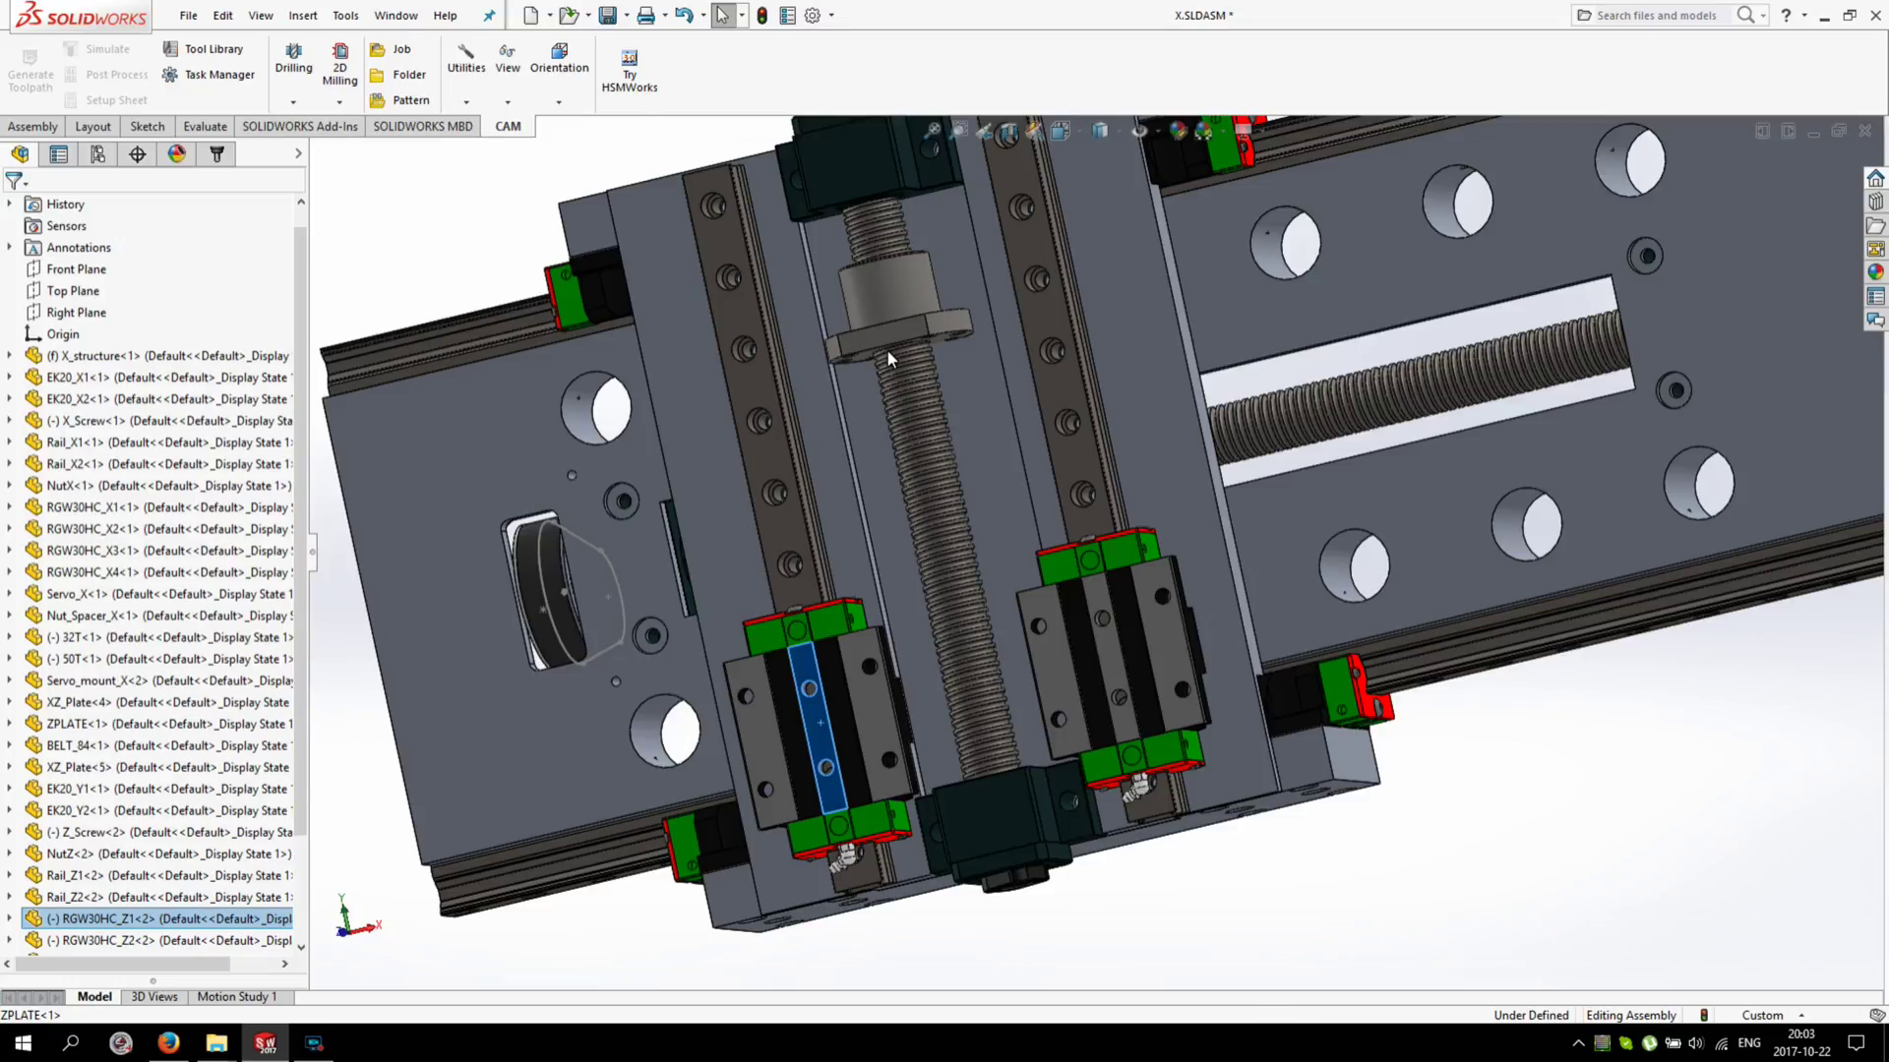
pyautogui.scroll(6, 887, 349)
pyautogui.moveTo(1003, 461); pyautogui.dragTo(1180, 413, button='middle')
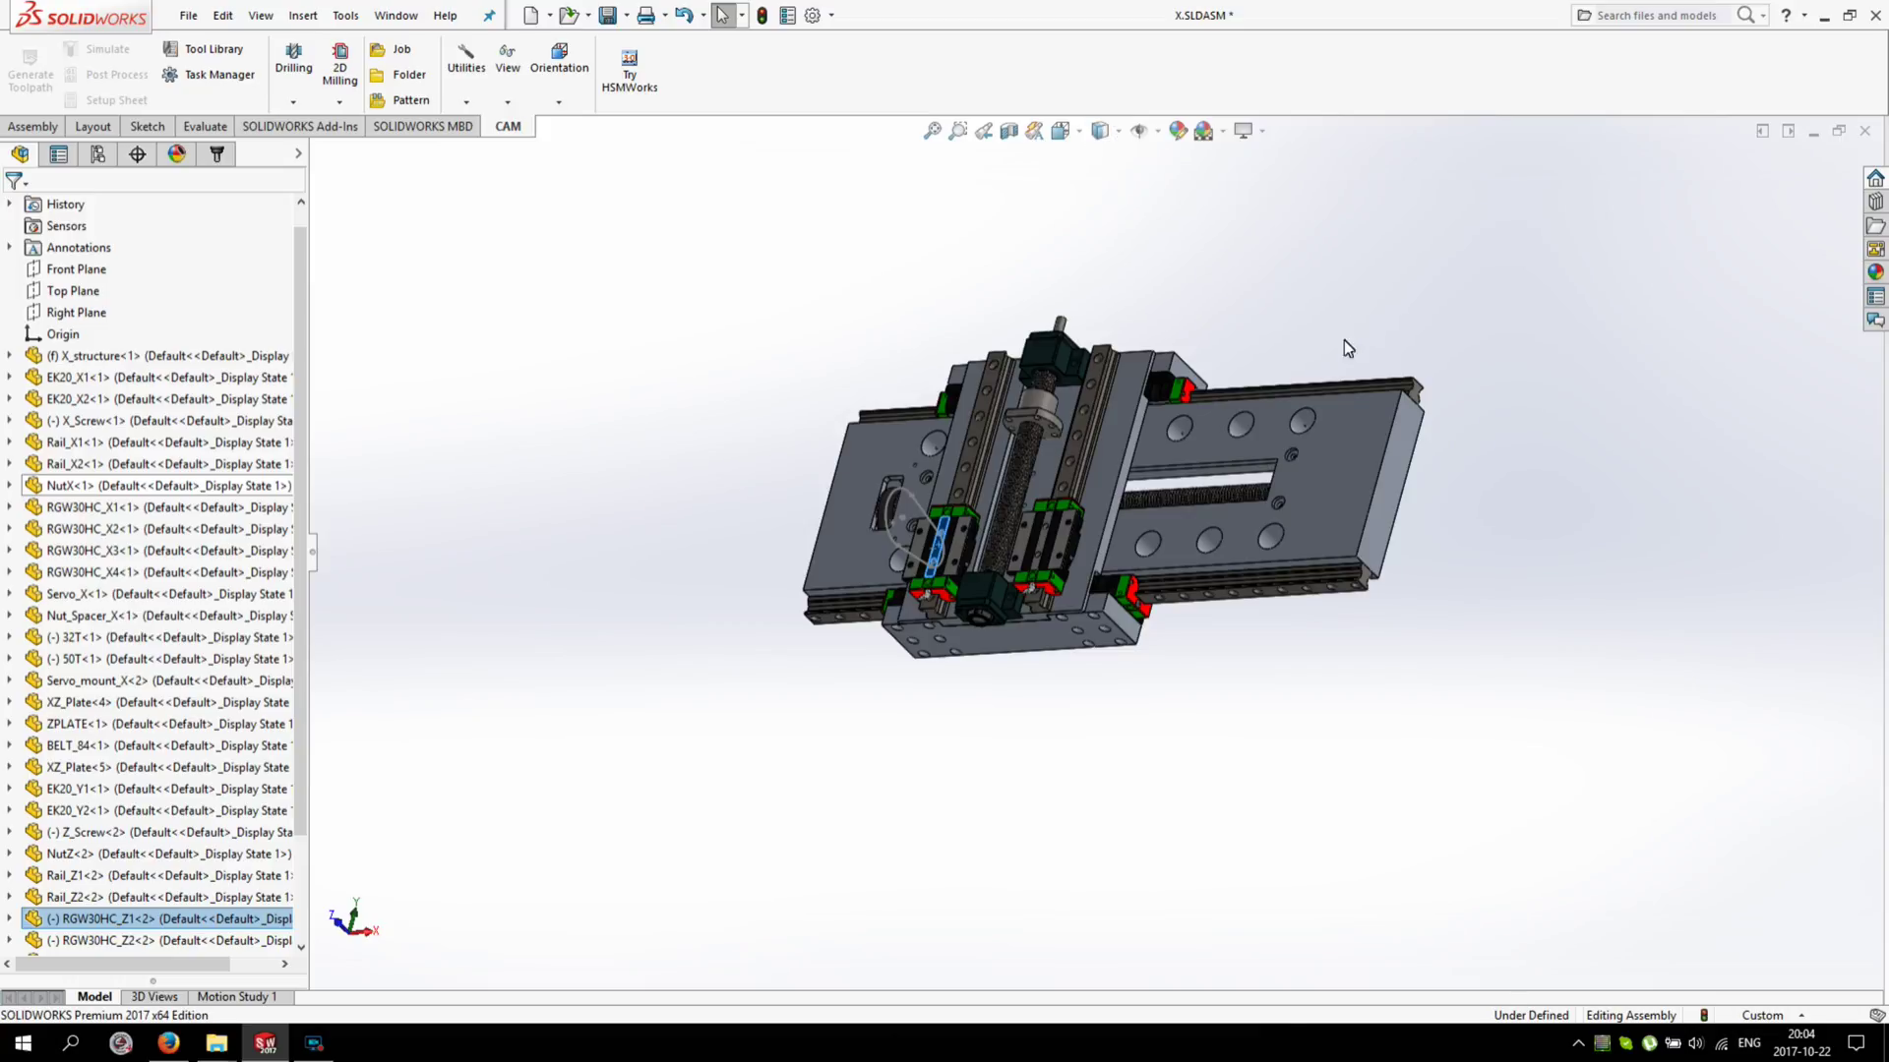
# Orbit the assembly upright, clear the carriage block selection, and zoom in on the Z plate.
pyautogui.scroll(-2, 1317, 387)
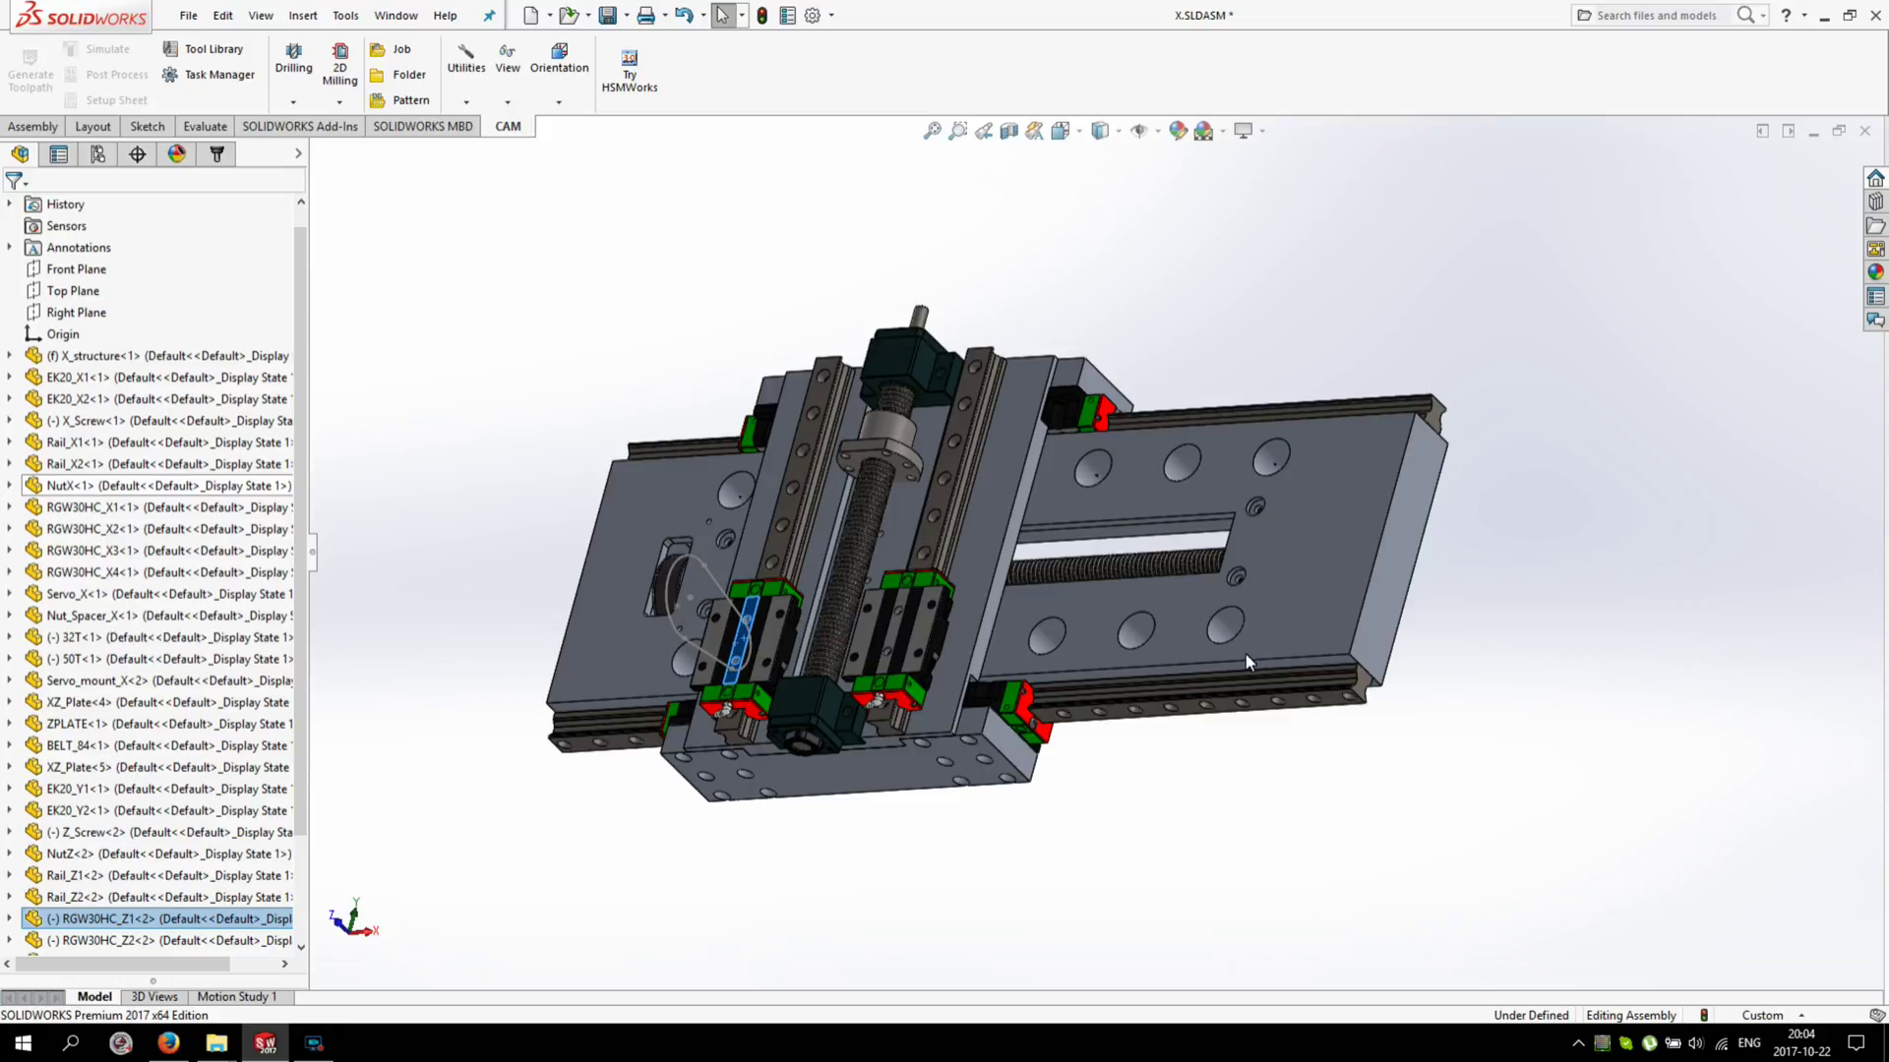
pyautogui.moveTo(1008, 604); pyautogui.dragTo(1252, 766, button='middle')
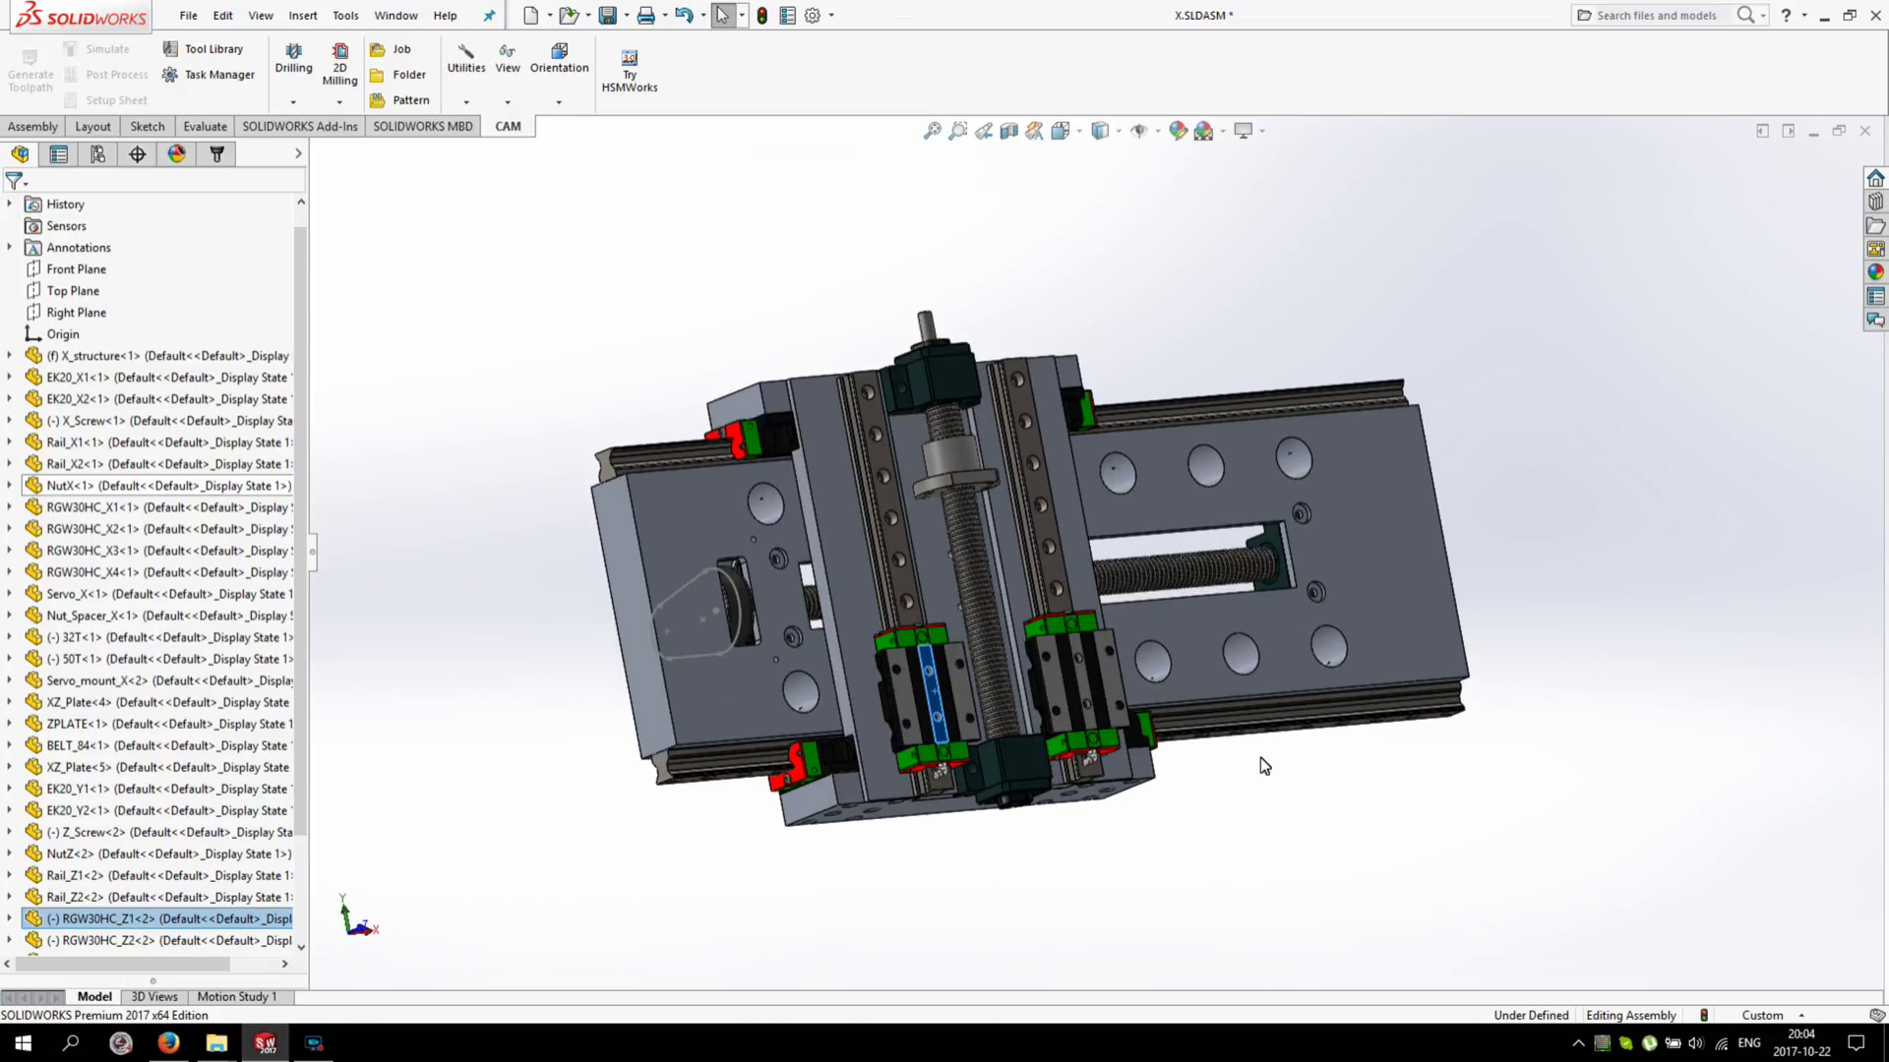
pyautogui.moveTo(1123, 651); pyautogui.dragTo(1645, 959, button='middle')
pyautogui.moveTo(1147, 265); pyautogui.dragTo(1363, 708, button='middle')
pyautogui.moveTo(1217, 708); pyautogui.dragTo(1253, 805, button='middle')
pyautogui.click(1240, 465)
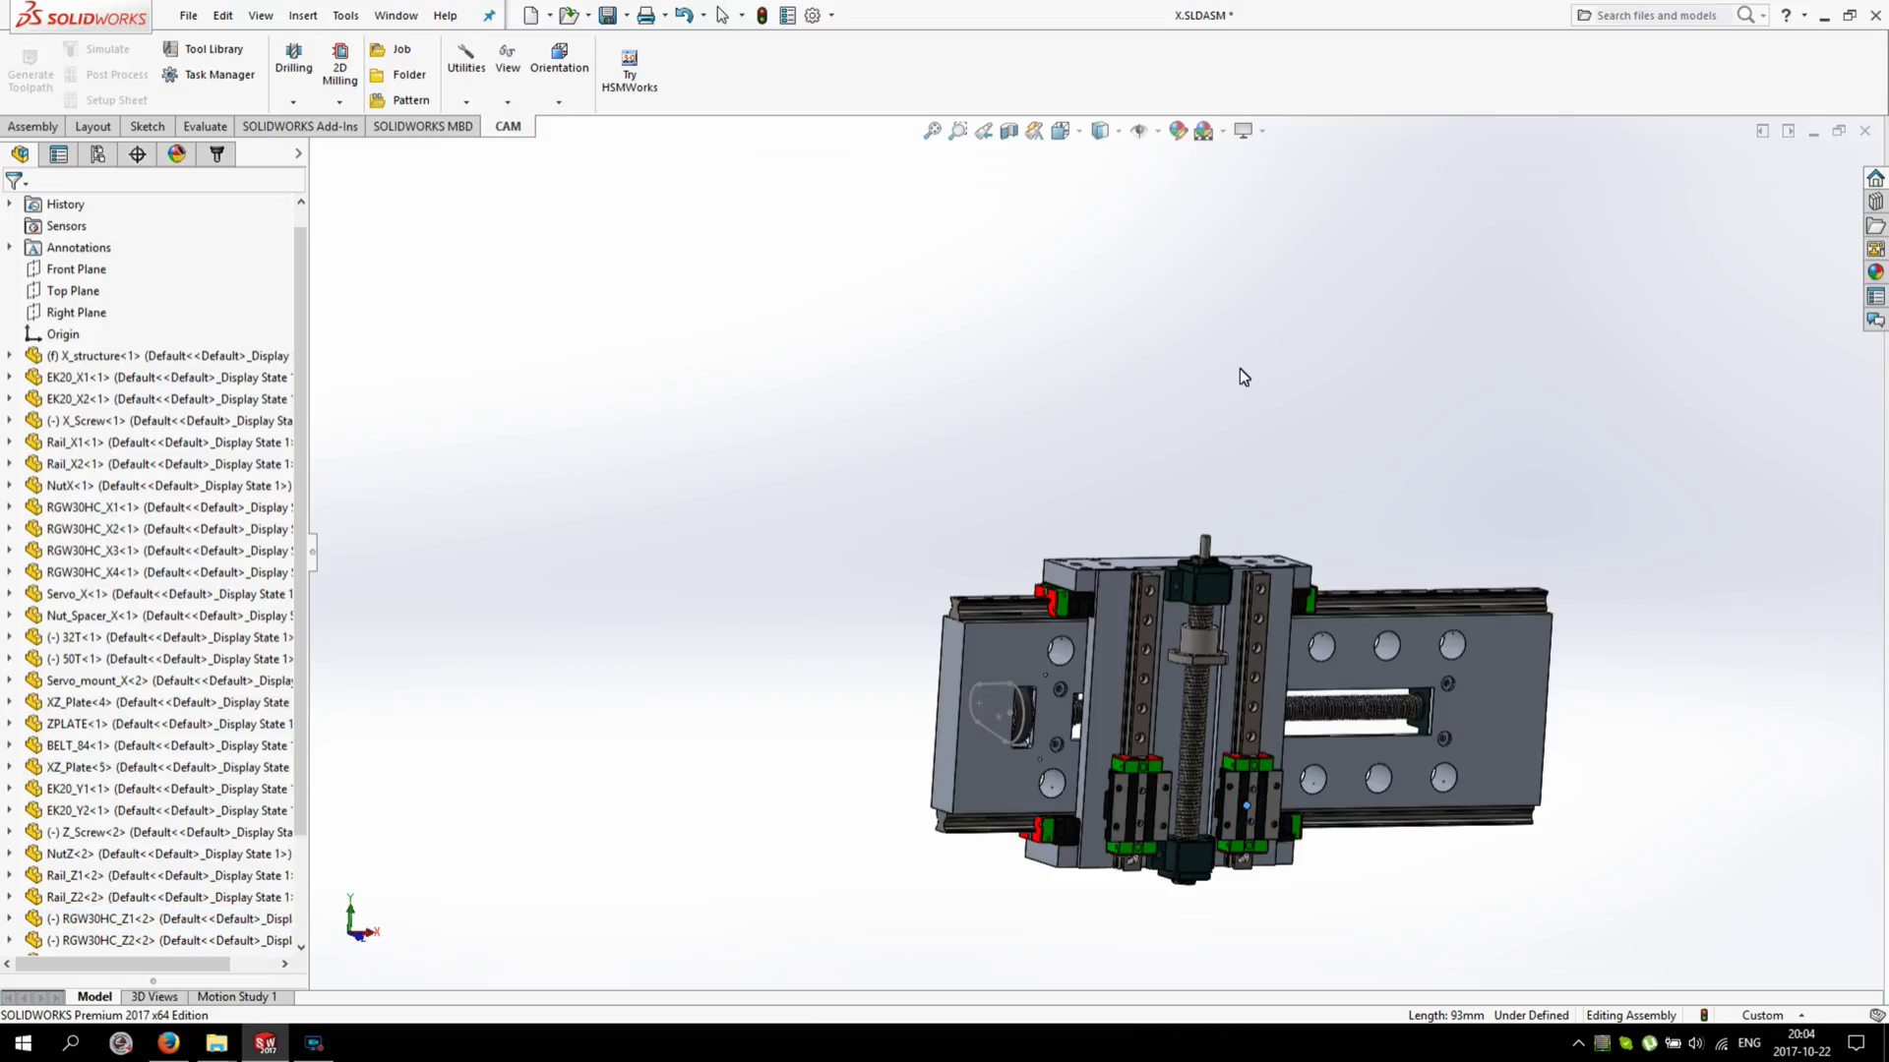
pyautogui.scroll(-5, 1294, 706)
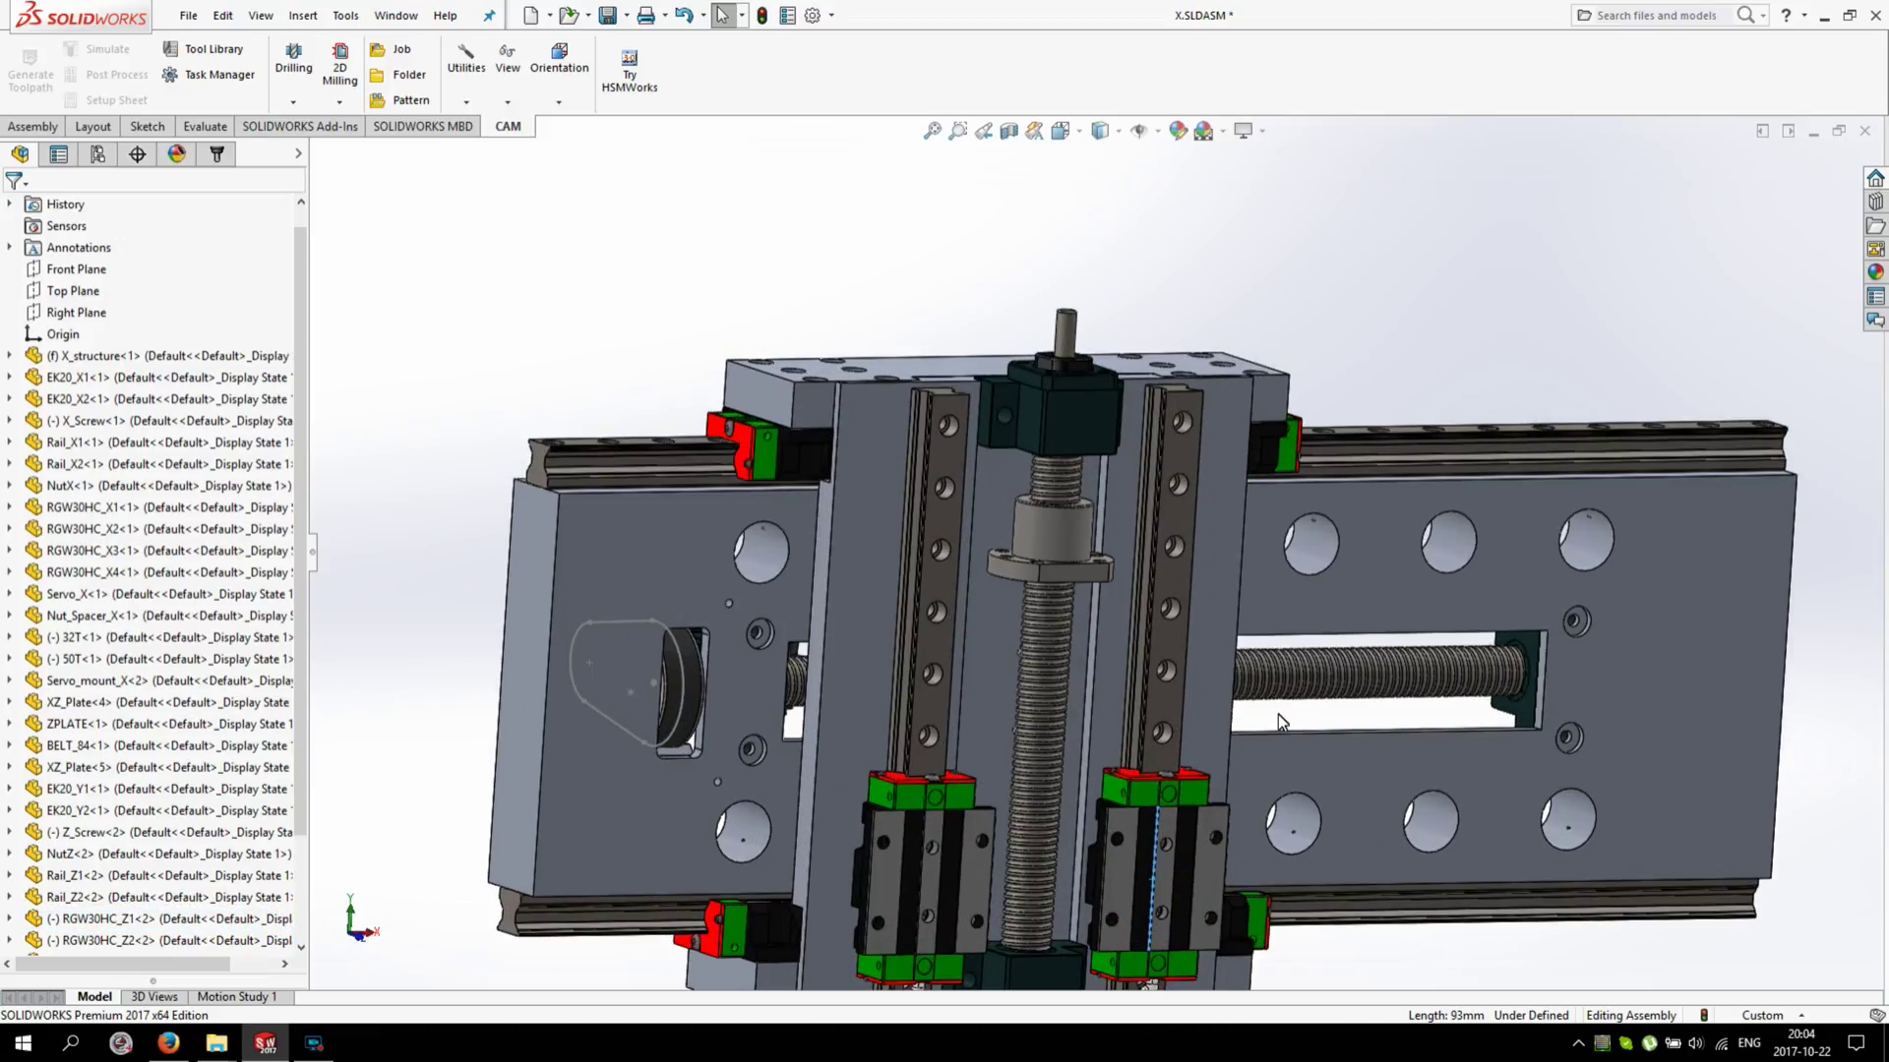